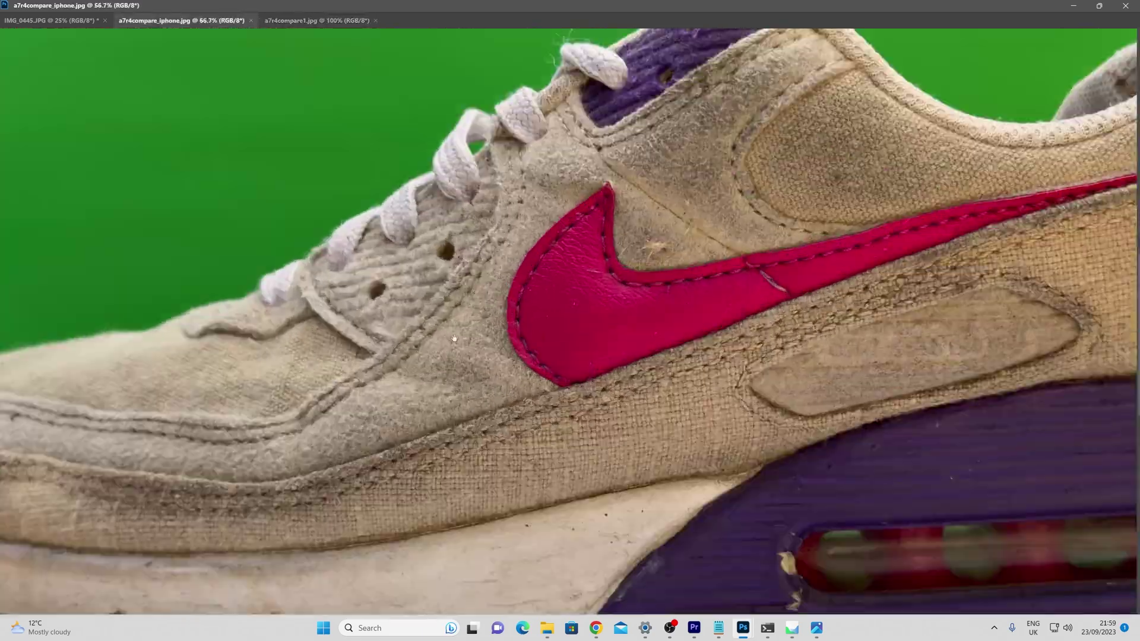
pyautogui.scroll(-3, 454, 338)
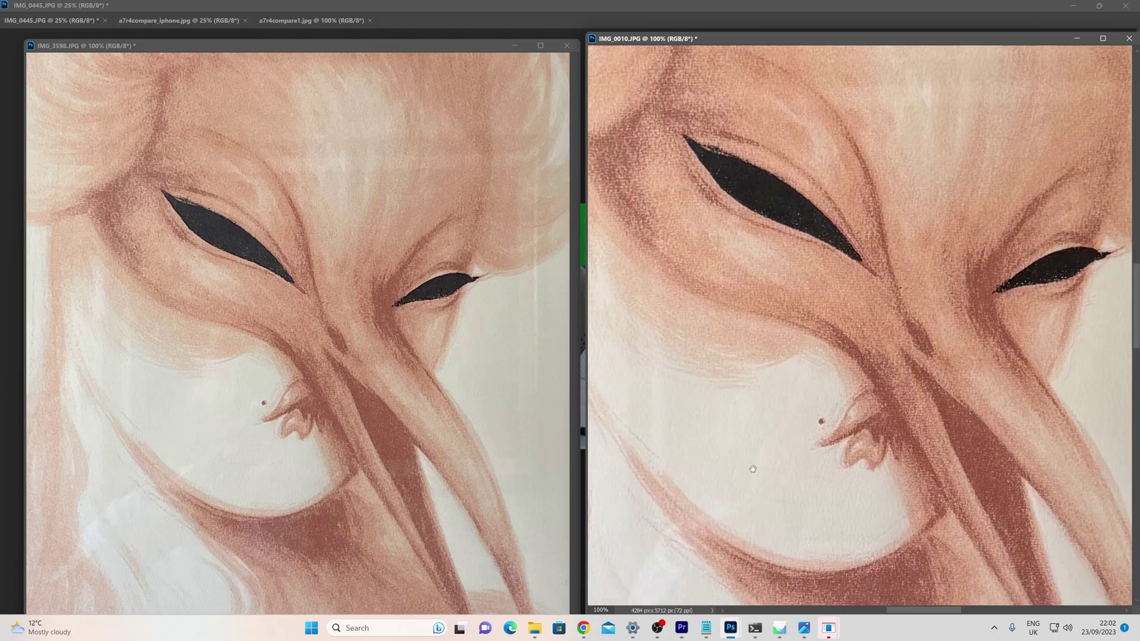
pyautogui.keyDown('shift'); pyautogui.scroll(10, 516, 294); pyautogui.keyUp('shift')
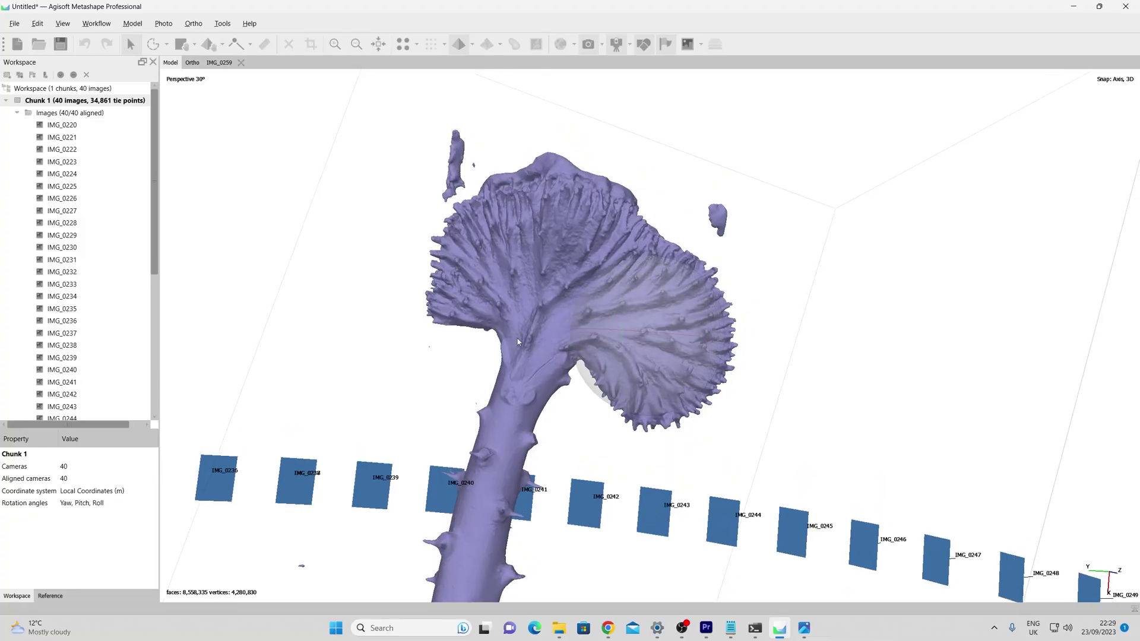
# Step: In Agisoft Metashape, display the cactus model with its diffuse texture and inspect the crown from another angle
pyautogui.moveTo(517, 342); pyautogui.dragTo(487, 365, button='middle')
pyautogui.click(472, 45)
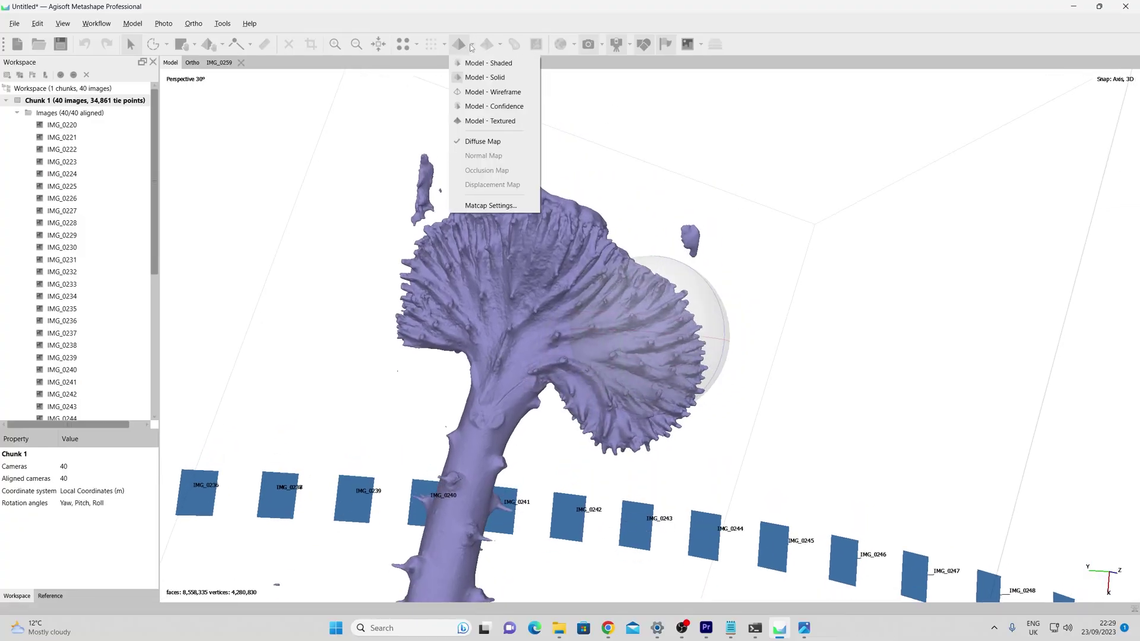
pyautogui.click(503, 121)
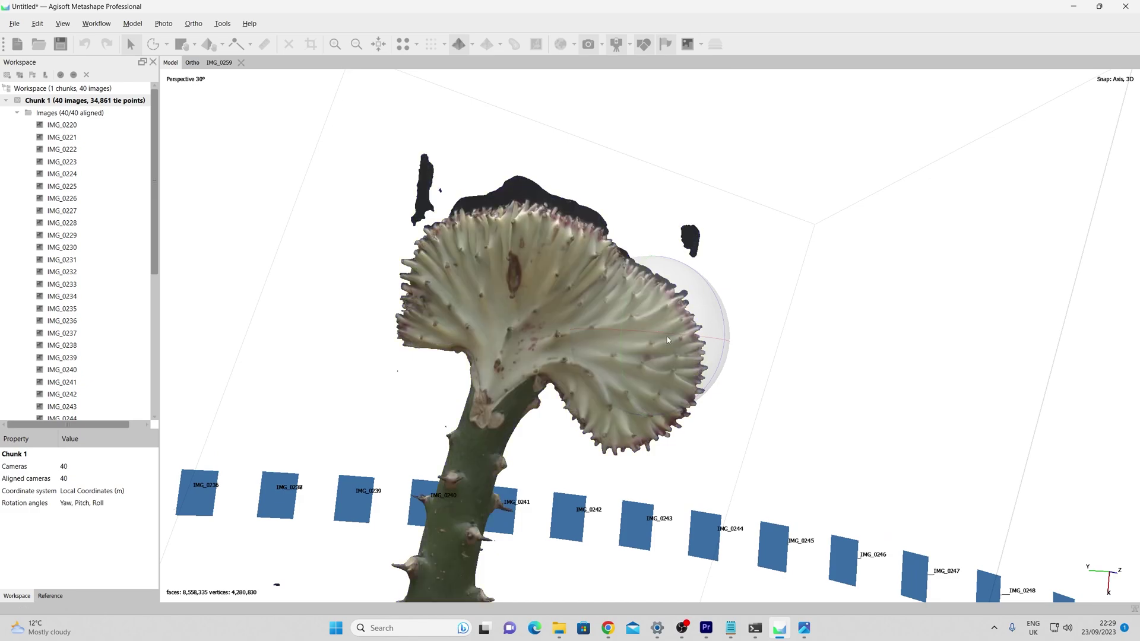
pyautogui.moveTo(666, 340); pyautogui.dragTo(569, 345)
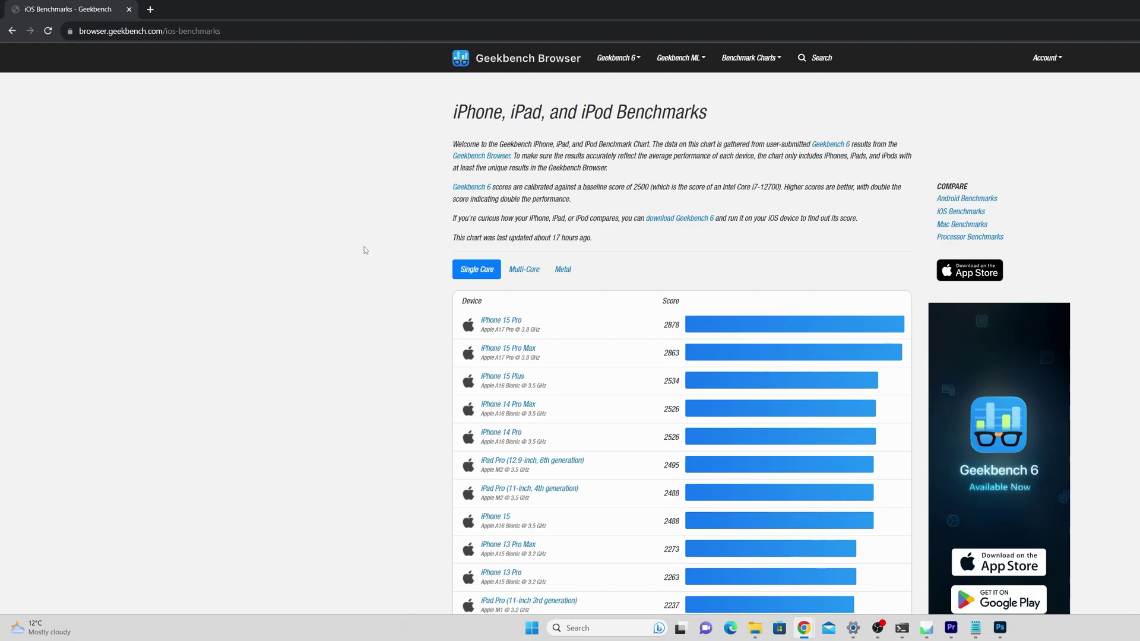
# Step: In the web browser, examine the single-core scores in the Geekbench chart of iPhone, iPad and iPod benchmarks
pyautogui.scroll(-2, 366, 248)
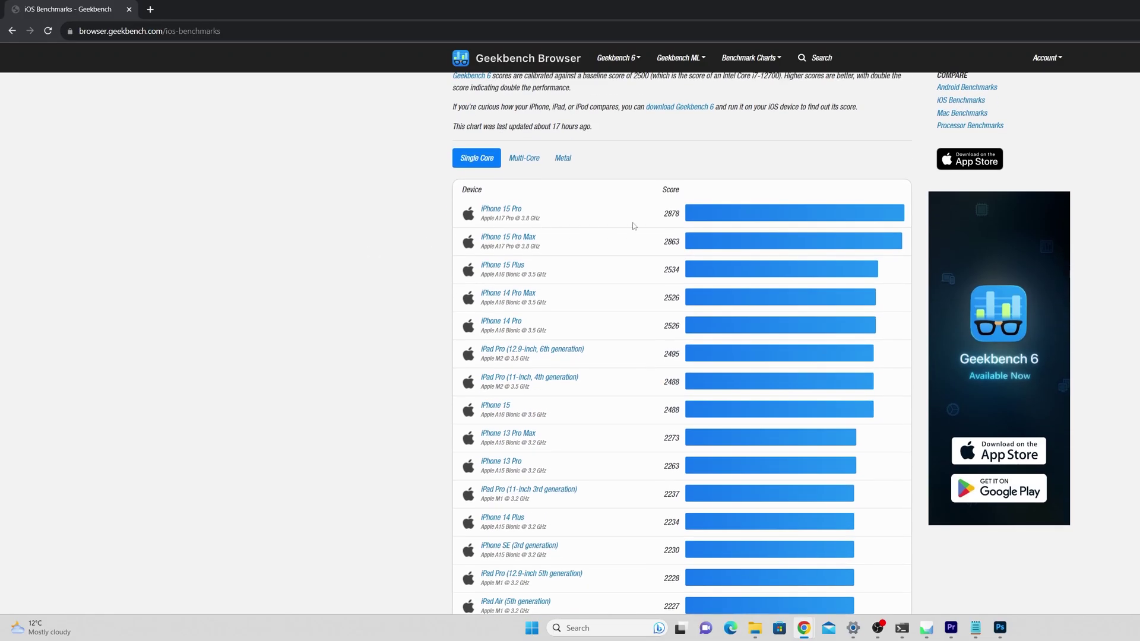
pyautogui.scroll(-5, 596, 344)
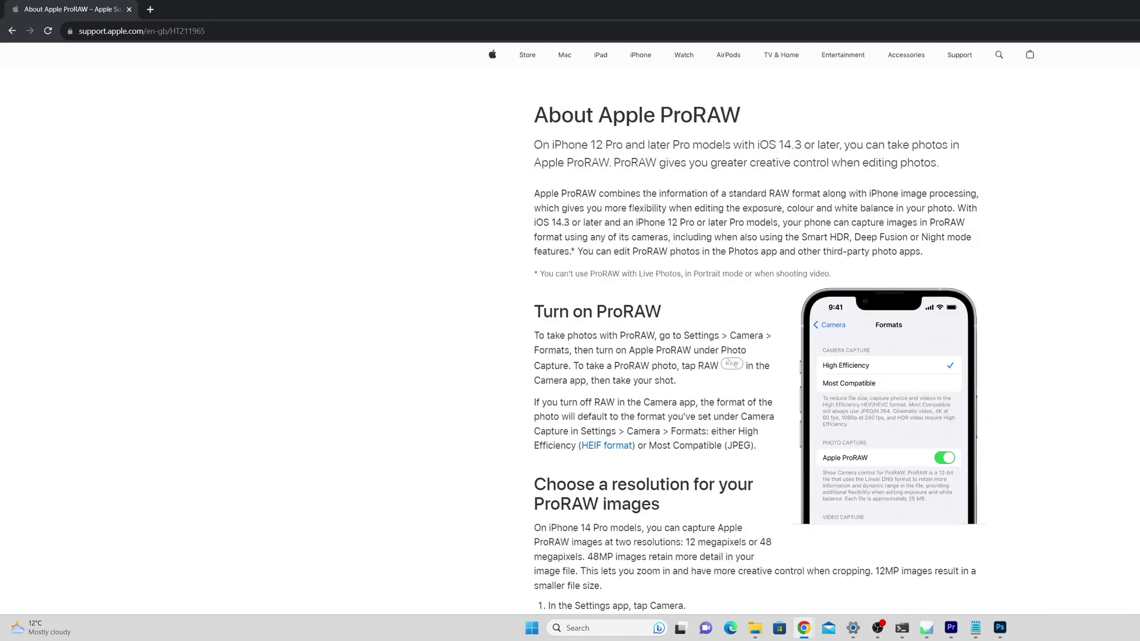
# Step: Read Apple's support article on ProRAW, covering resolution choices, file management and use with other apps
pyautogui.scroll(-4, 761, 331)
pyautogui.scroll(-7, 761, 331)
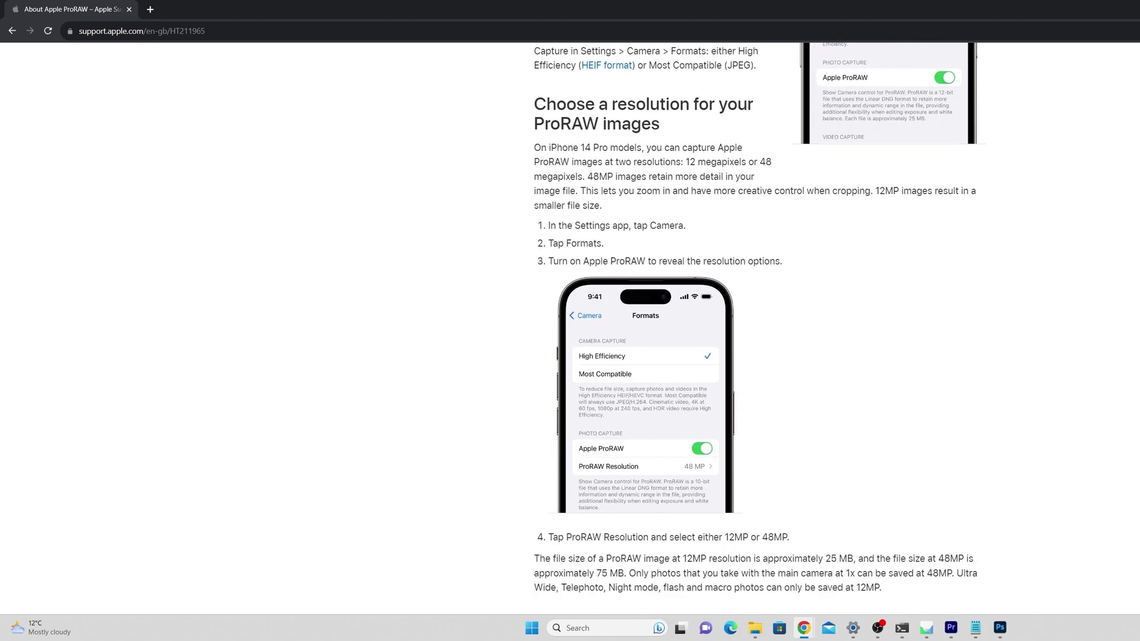
pyautogui.scroll(-7, 761, 331)
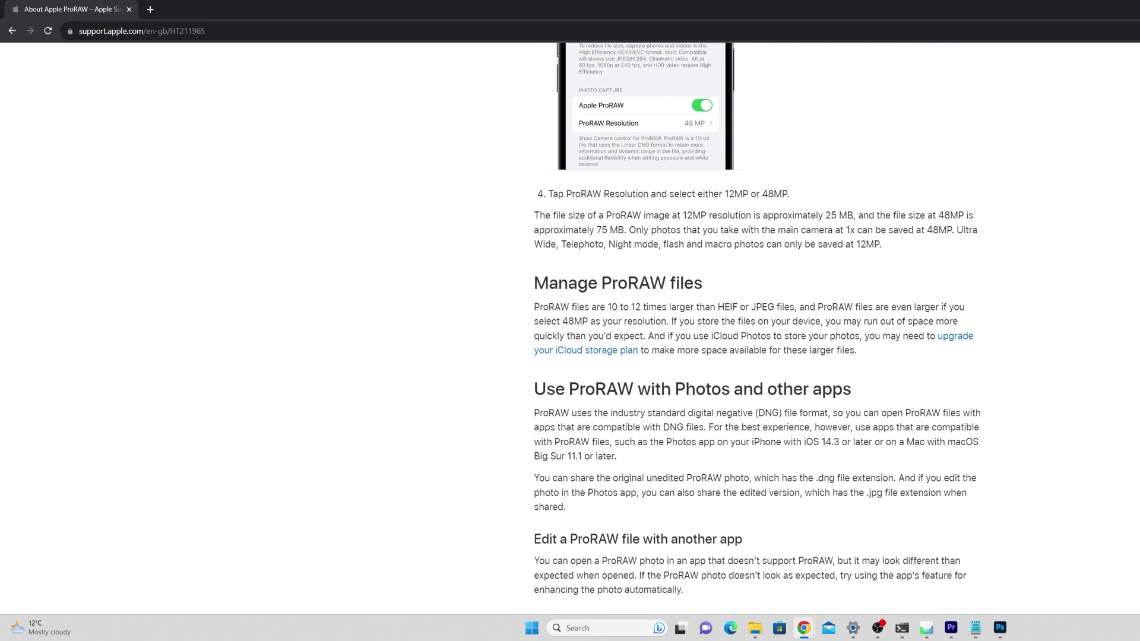
pyautogui.scroll(-5, 761, 331)
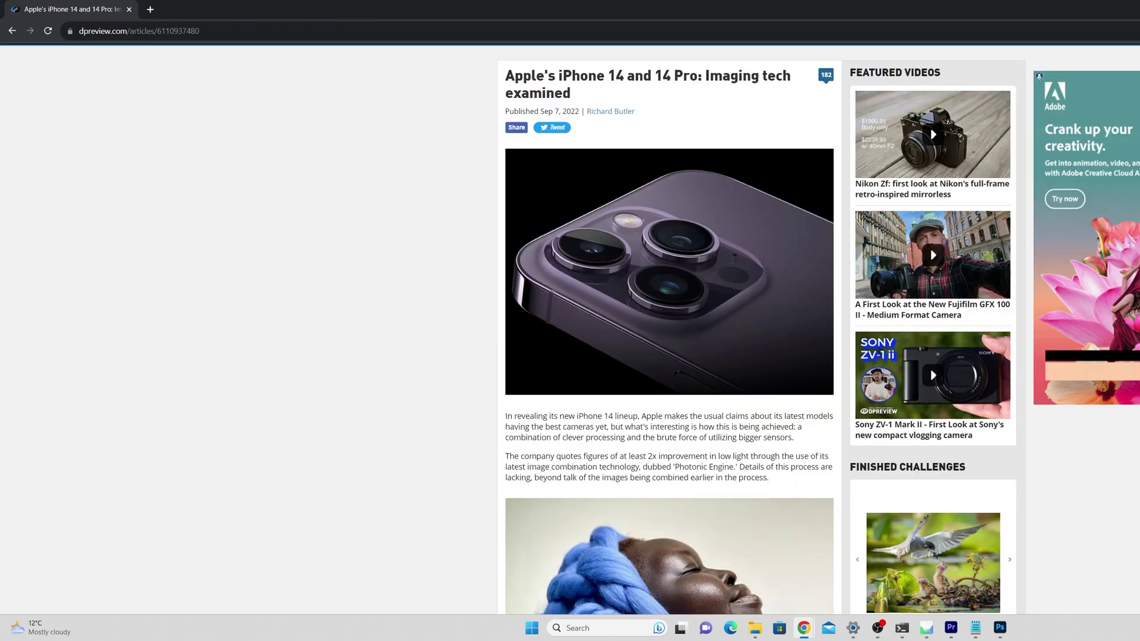
# Step: Read the DPReview article on iPhone 14 and 14 Pro imaging technology, including its sensor pattern comparison
pyautogui.scroll(-5, 669, 327)
pyautogui.scroll(-10, 668, 326)
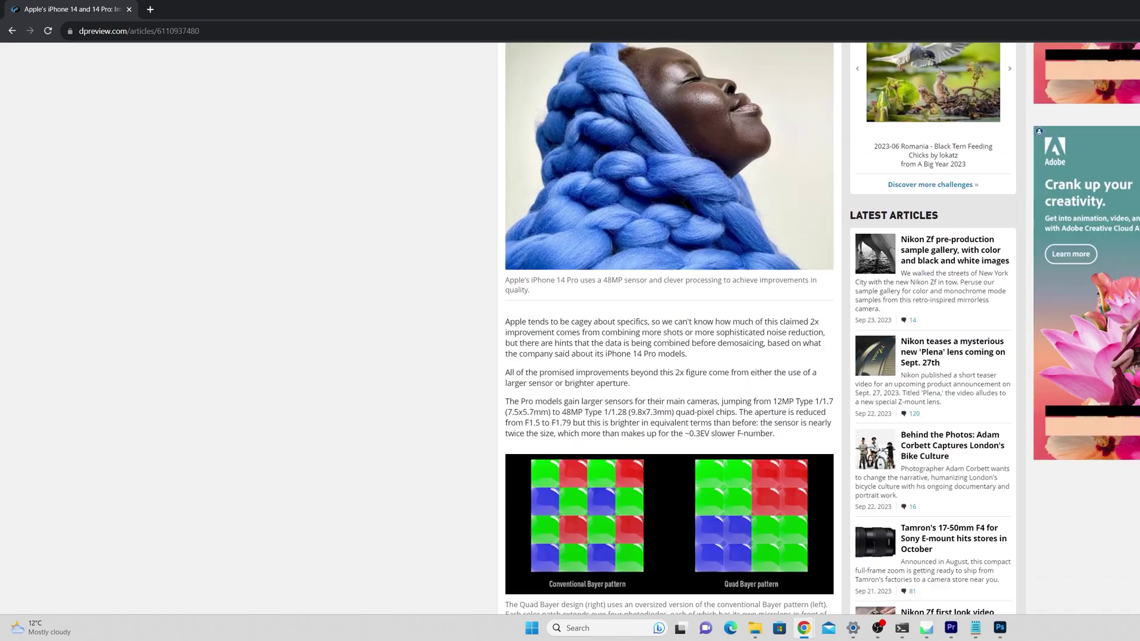
pyautogui.scroll(-1, 669, 327)
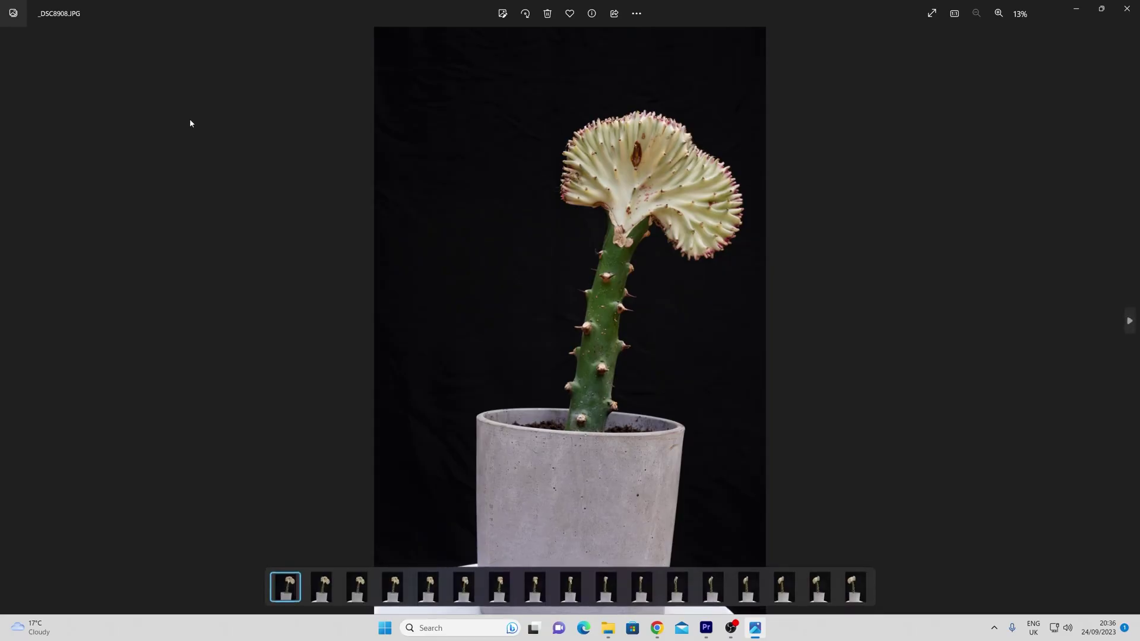
# Step: In the Photos app, browse through the turntable photo series of the potted cactus, starting from _DSC8908.JPG
pyautogui.press('Right')
pyautogui.press('Right')
pyautogui.press('Right')
pyautogui.press('Right')
pyautogui.press('Right')
pyautogui.press('Right')
pyautogui.press('Right')
pyautogui.press('Right')
pyautogui.press('Right')
pyautogui.press('Right')
pyautogui.press('Right')
pyautogui.press('Right')
pyautogui.press('Right')
pyautogui.press('Right')
pyautogui.press('Right')
pyautogui.press('Right')
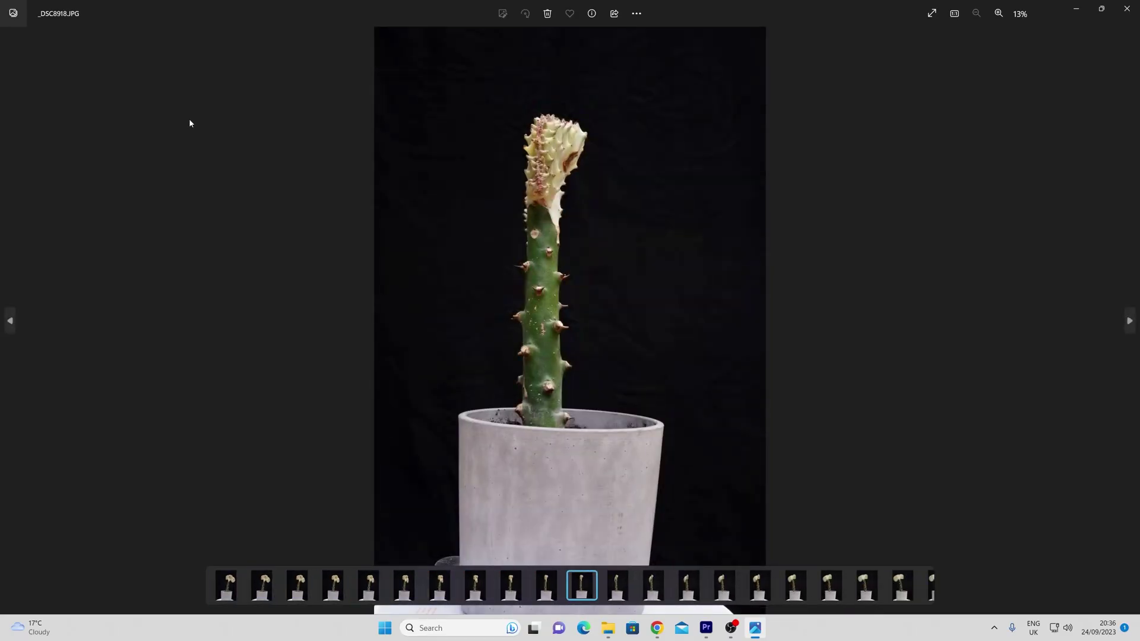
pyautogui.press('Right')
pyautogui.press('Right')
pyautogui.press('Right')
pyautogui.press('Right')
pyautogui.press('Right')
pyautogui.press('Right')
pyautogui.press('Right')
pyautogui.press('Right')
pyautogui.press('Right')
pyautogui.press('Right')
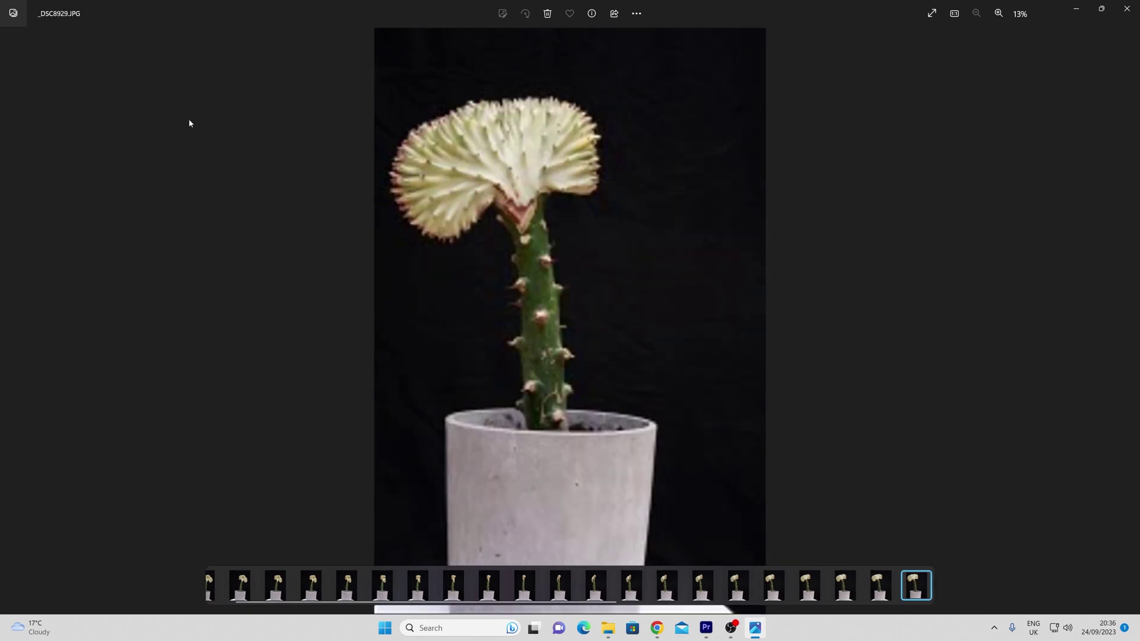
pyautogui.press('Right')
pyautogui.press('Right')
pyautogui.press('Right')
pyautogui.press('Right')
pyautogui.press('Right')
pyautogui.press('Right')
pyautogui.press('Right')
pyautogui.press('Right')
pyautogui.press('Right')
pyautogui.press('Right')
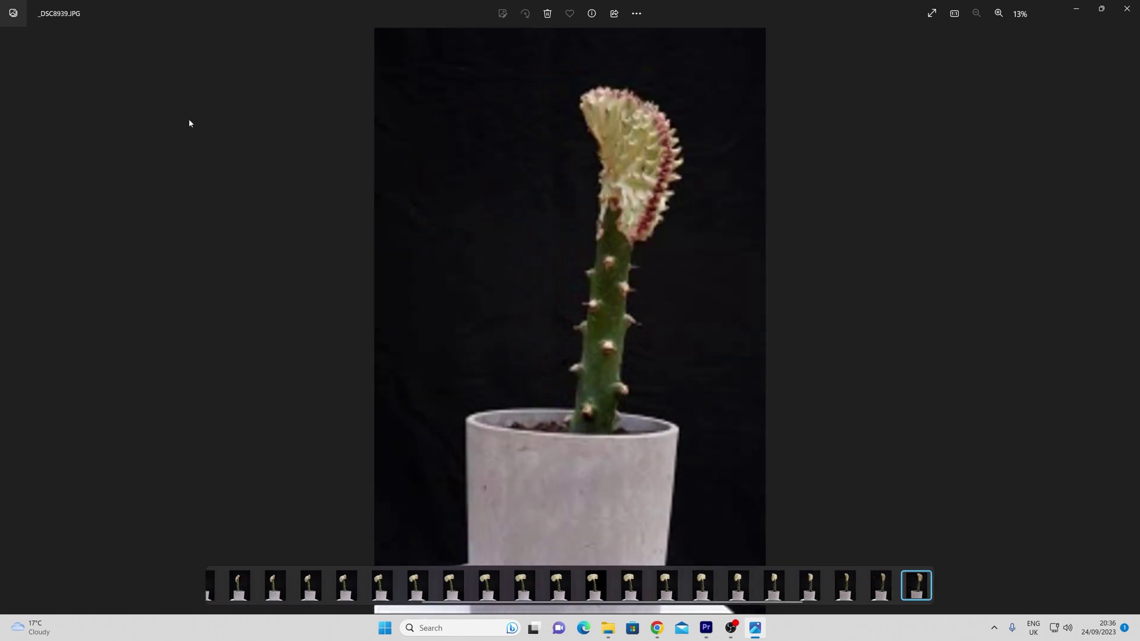
pyautogui.press('Right')
pyautogui.press('Right')
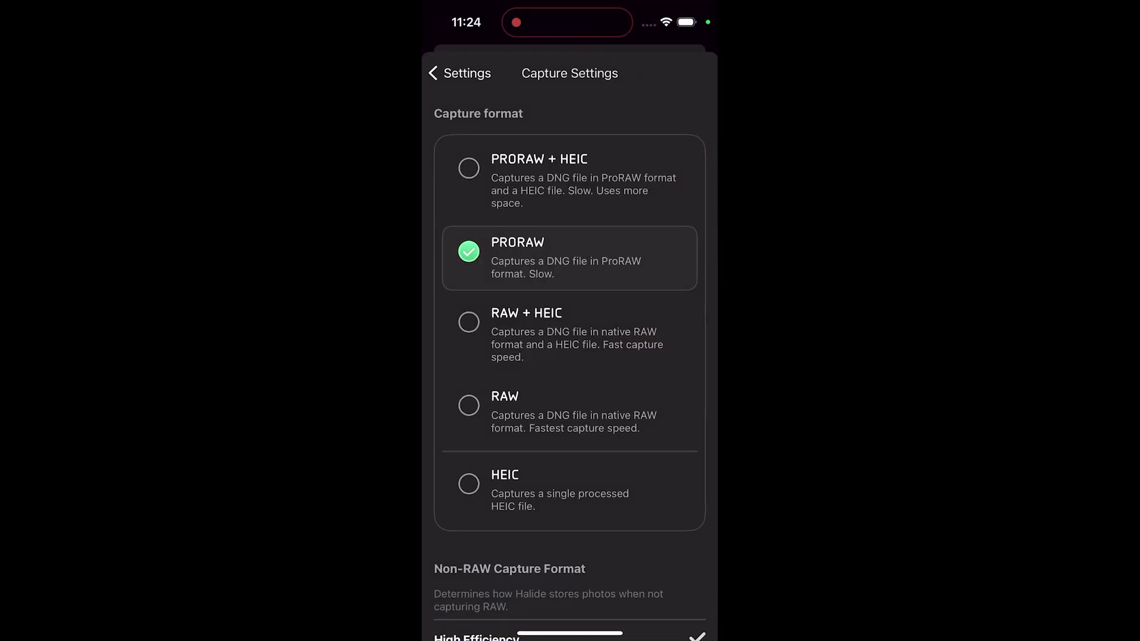
# Step: Review Halide's capture settings for file format, preferred resolution, ProRAW bit depth and RAW+ coverage
pyautogui.scroll(-5, 570, 356)
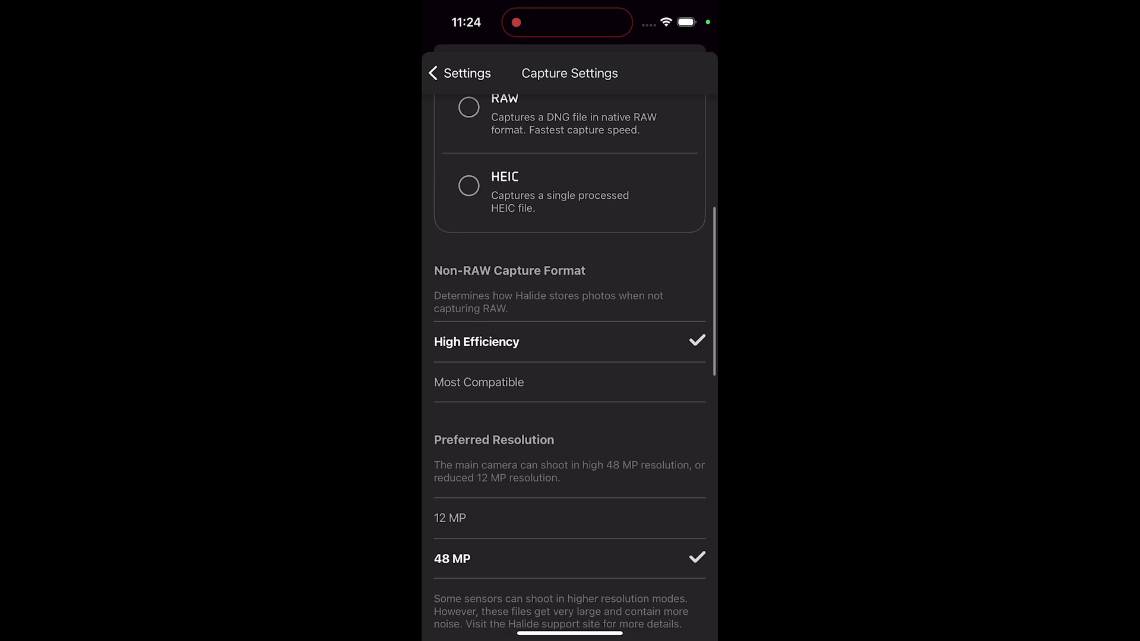
pyautogui.scroll(-3, 570, 356)
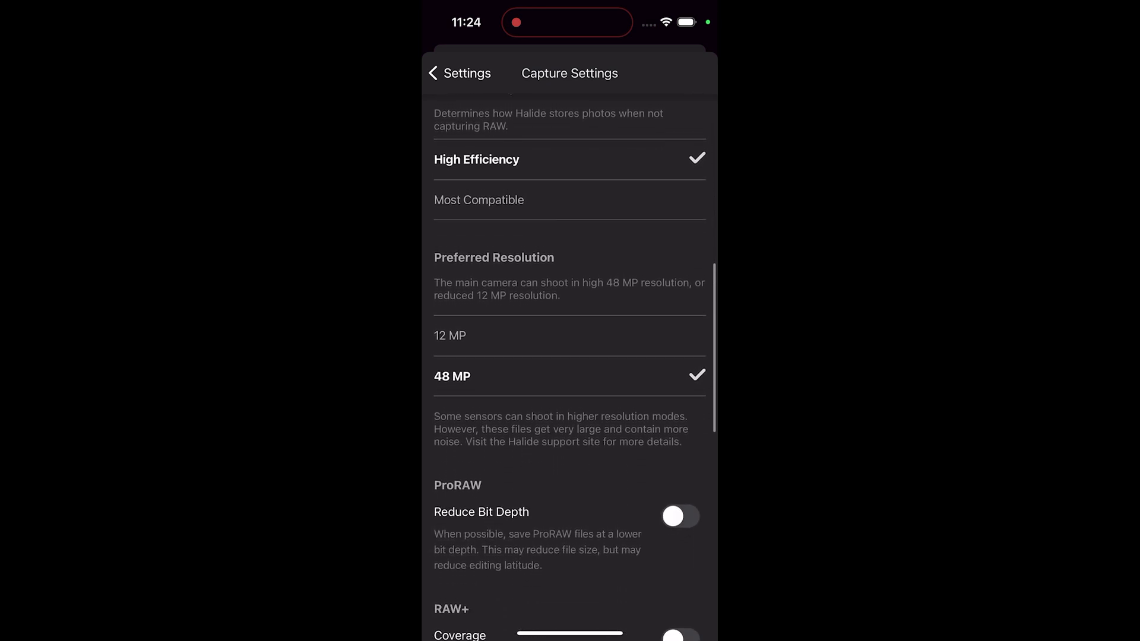
pyautogui.click(478, 212)
pyautogui.scroll(-3, 570, 357)
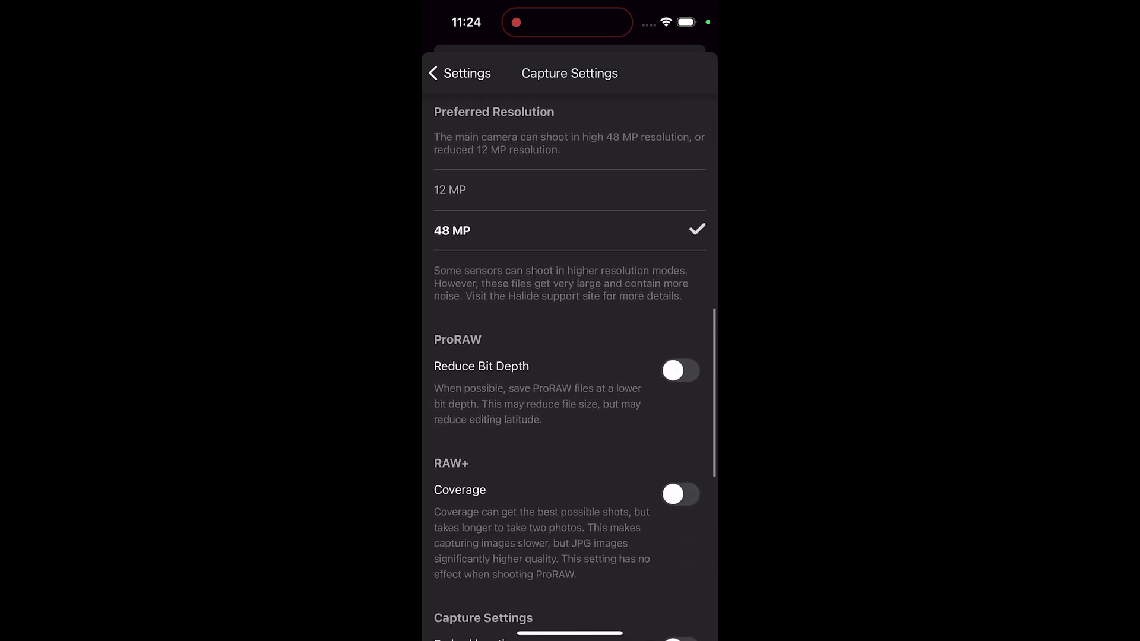
pyautogui.scroll(-1, 570, 356)
pyautogui.scroll(-2, 570, 356)
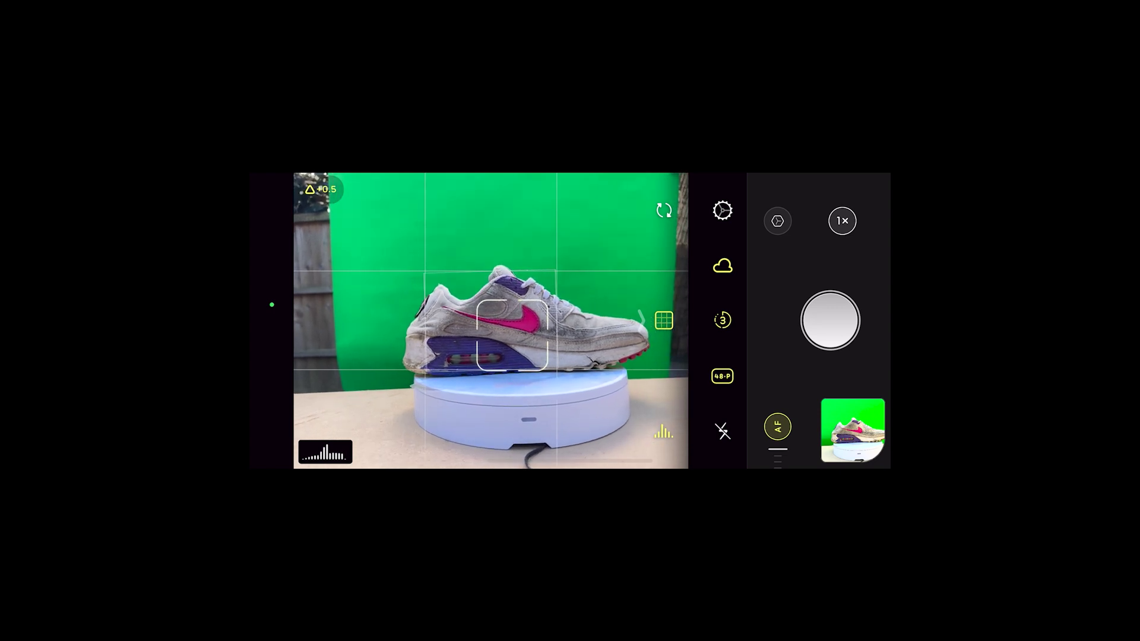
# Step: Try to switch the Halide camera to manual exposure, decline the change to 12MP, and open the camera settings
pyautogui.click(321, 190)
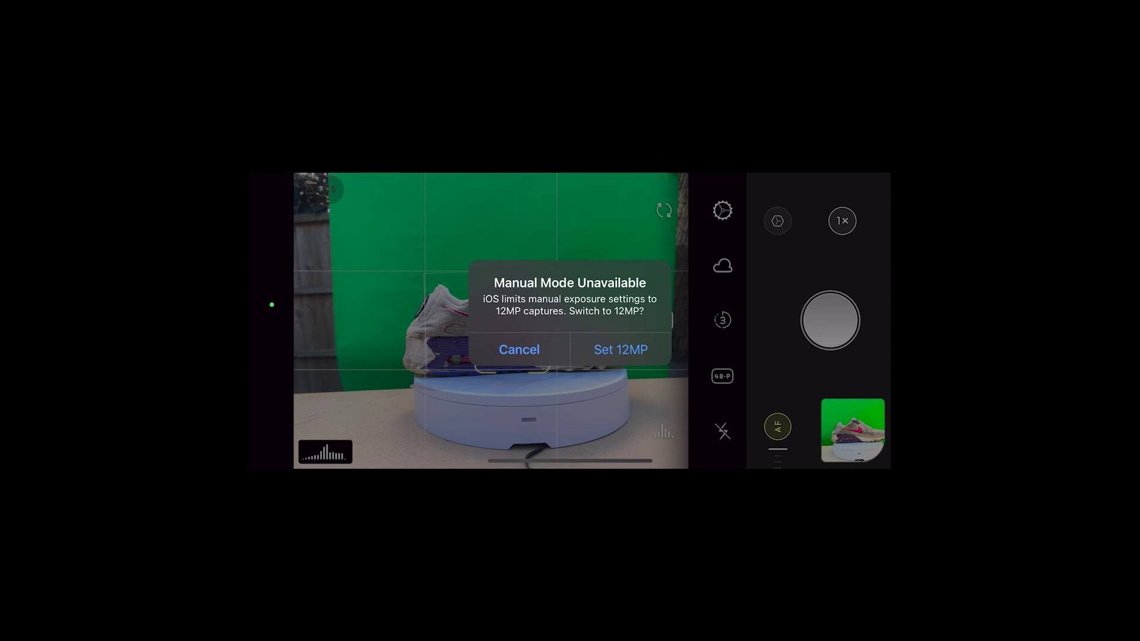
pyautogui.click(519, 350)
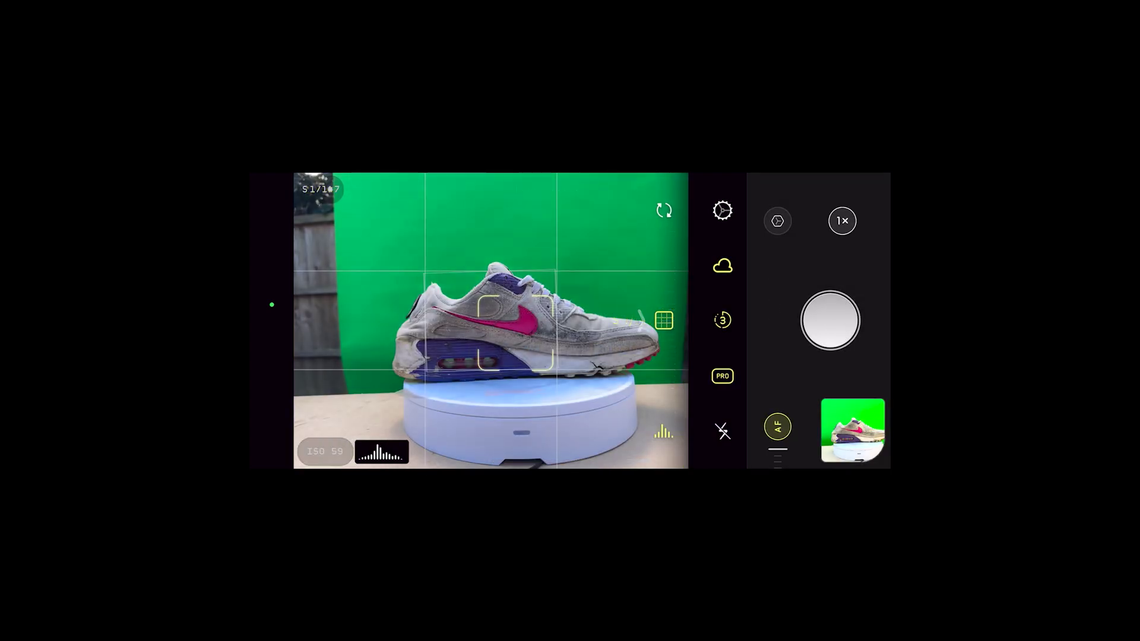
pyautogui.click(722, 210)
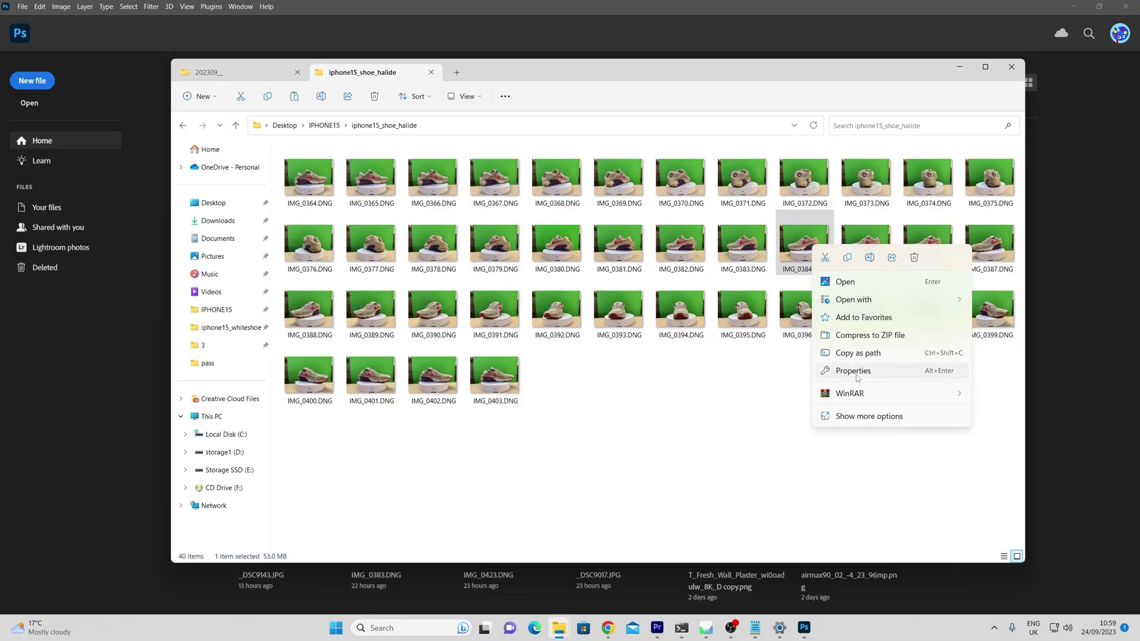
# Step: In File Explorer, open the properties of IMG_0384.DNG and check its image dimensions and camera exposure details
pyautogui.hotkey('alt', 'Return')
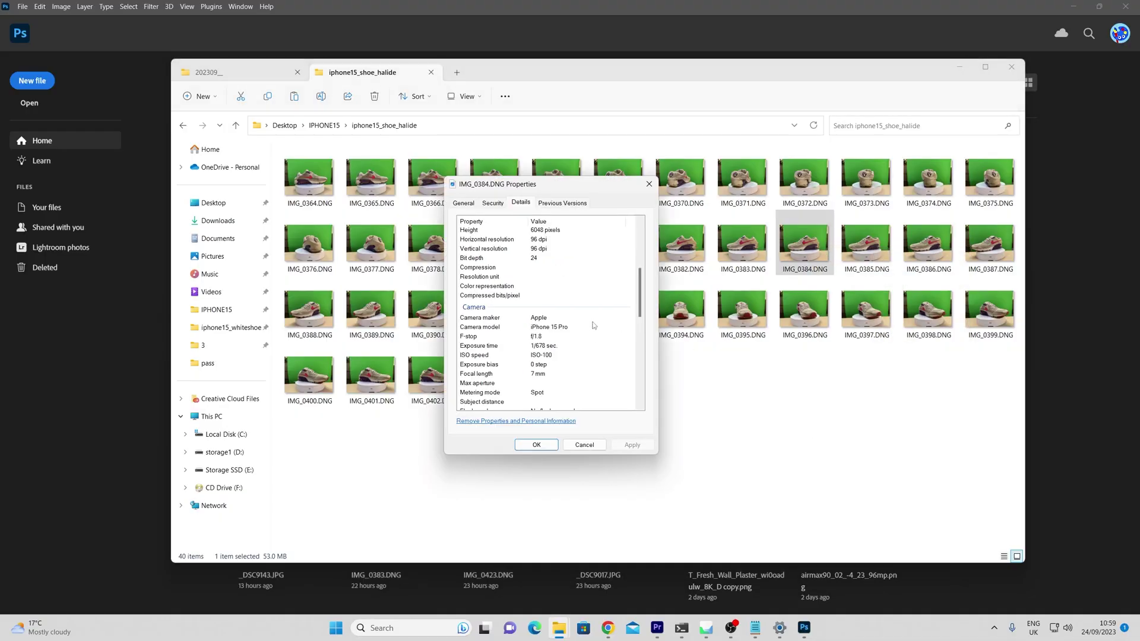
pyautogui.scroll(5, 537, 381)
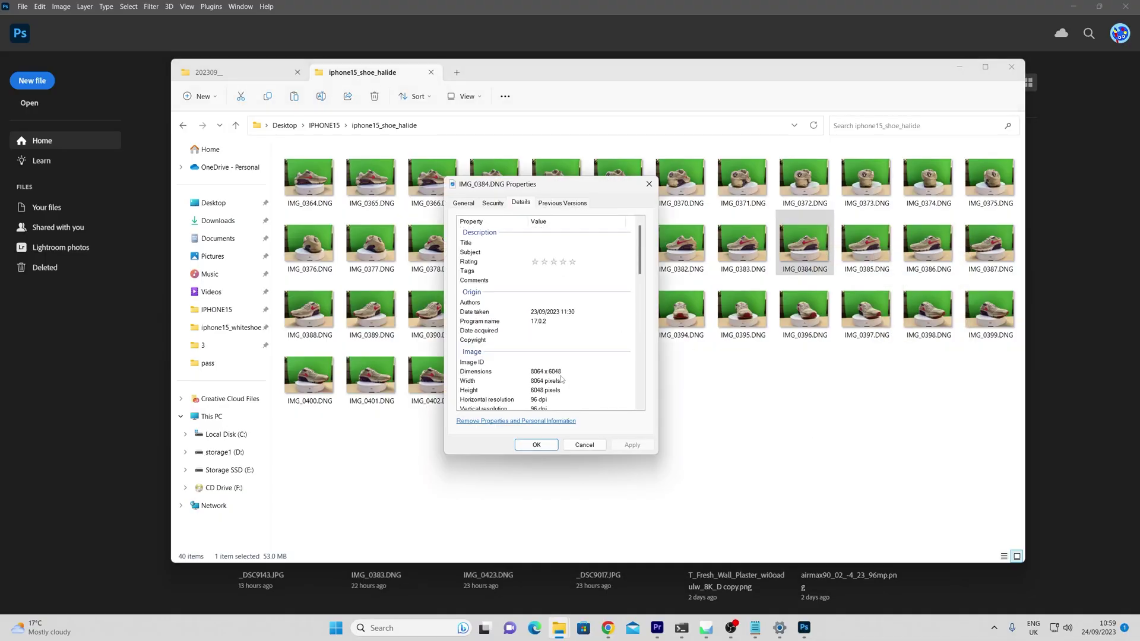
pyautogui.scroll(-7, 561, 375)
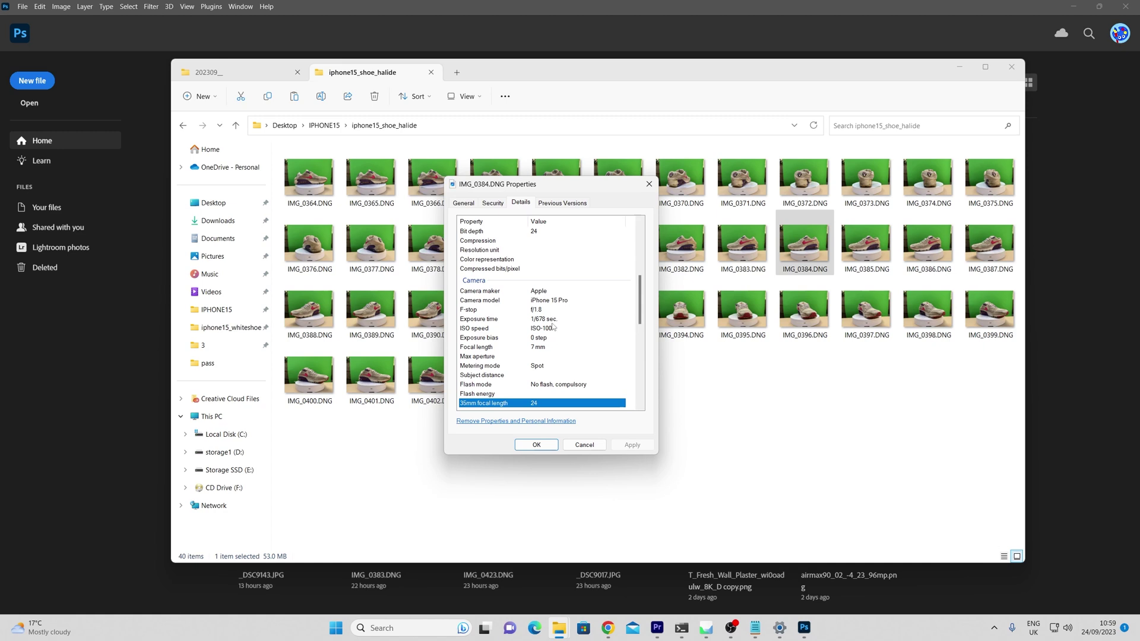
pyautogui.scroll(-1, 560, 330)
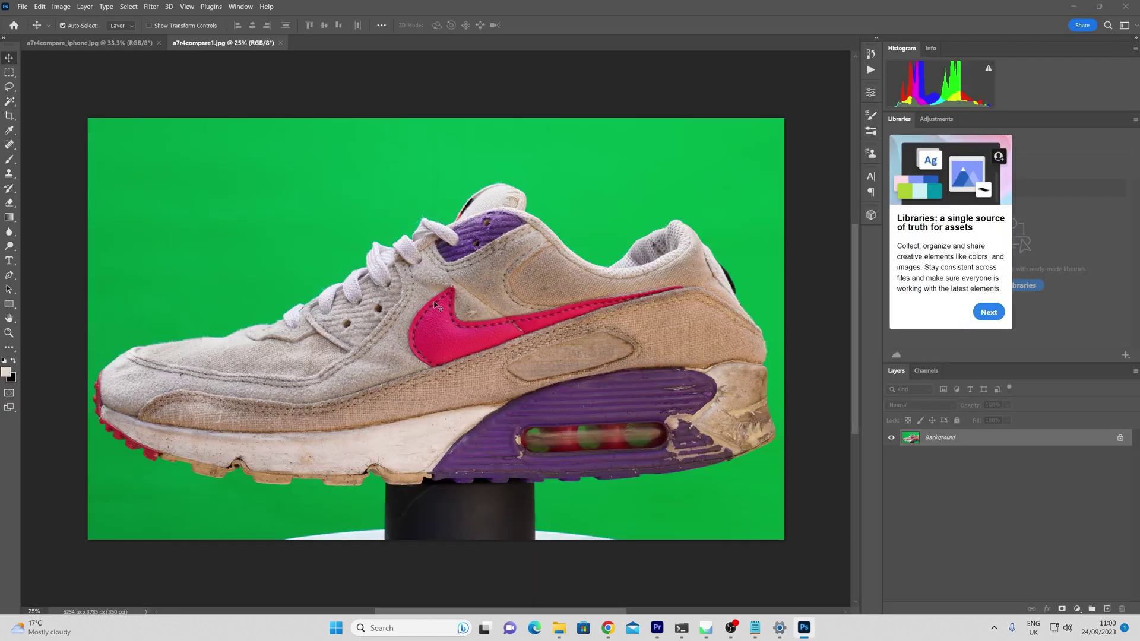
# Step: In Photoshop, compare the shoe photos a7r4compare_iphone.jpg and a7r4compare1.jpg by alternating between them
pyautogui.click(98, 44)
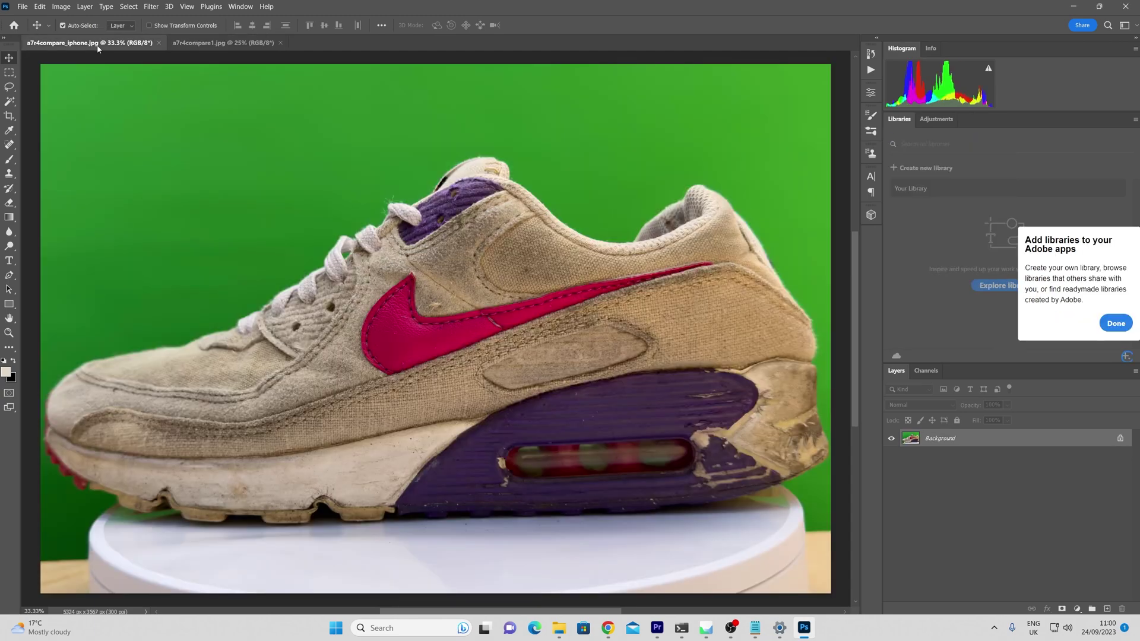
pyautogui.click(246, 44)
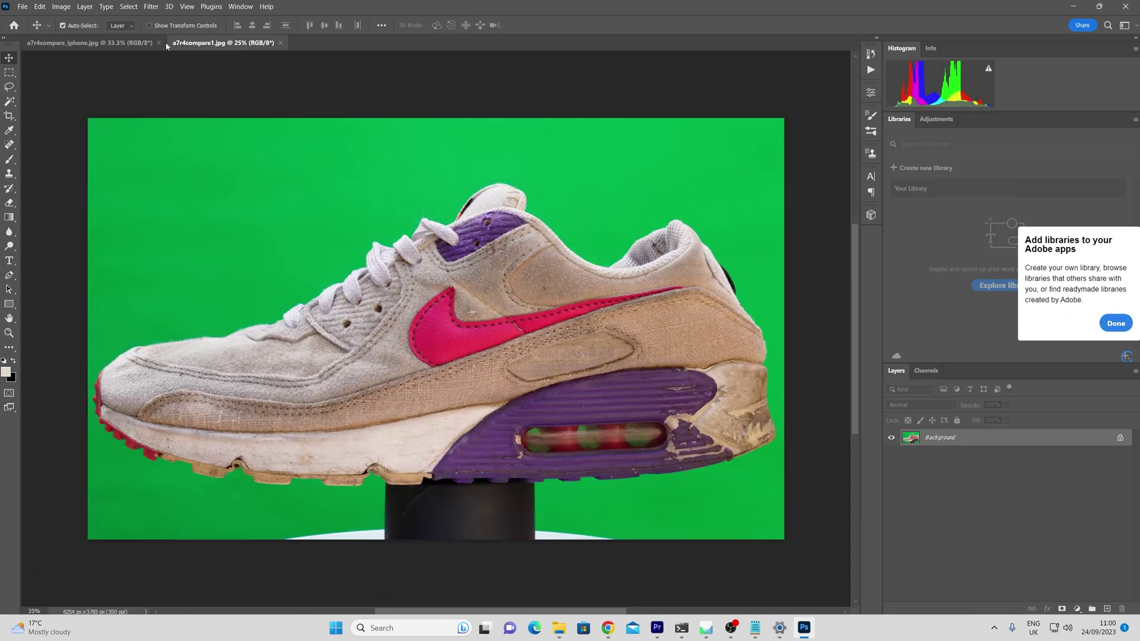
pyautogui.click(124, 46)
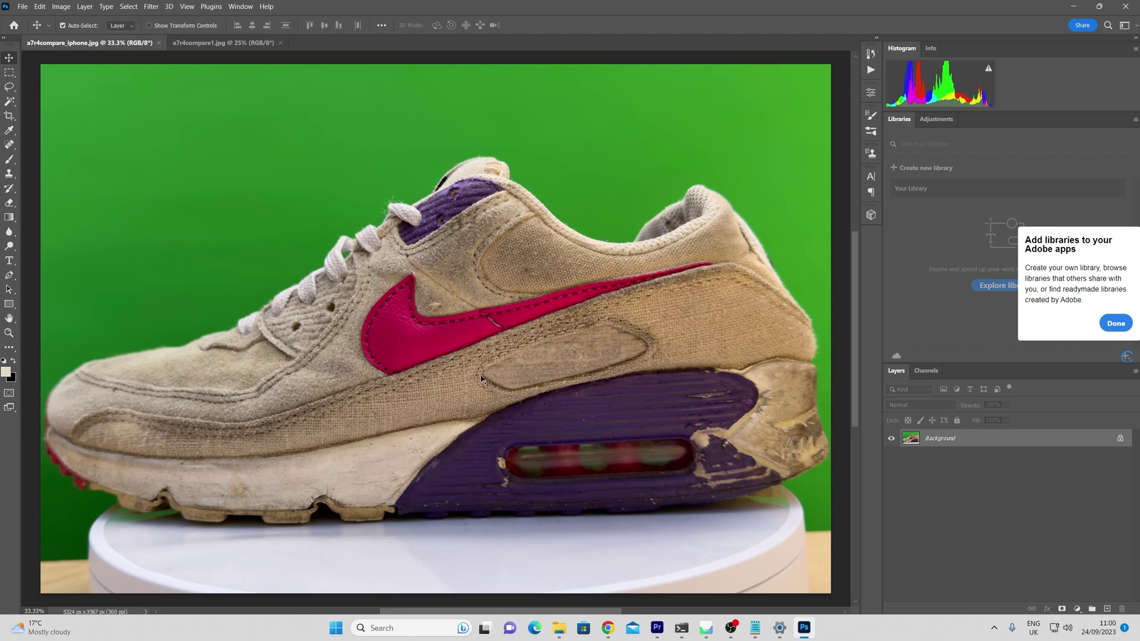
# Step: Examine the fabric, stitching, toe, swoosh and heel detail of the shoe in a7r4compare_iphone.jpg at 50% zoom
pyautogui.keyDown('alt'); pyautogui.scroll(1, 479, 376); pyautogui.keyUp('alt')
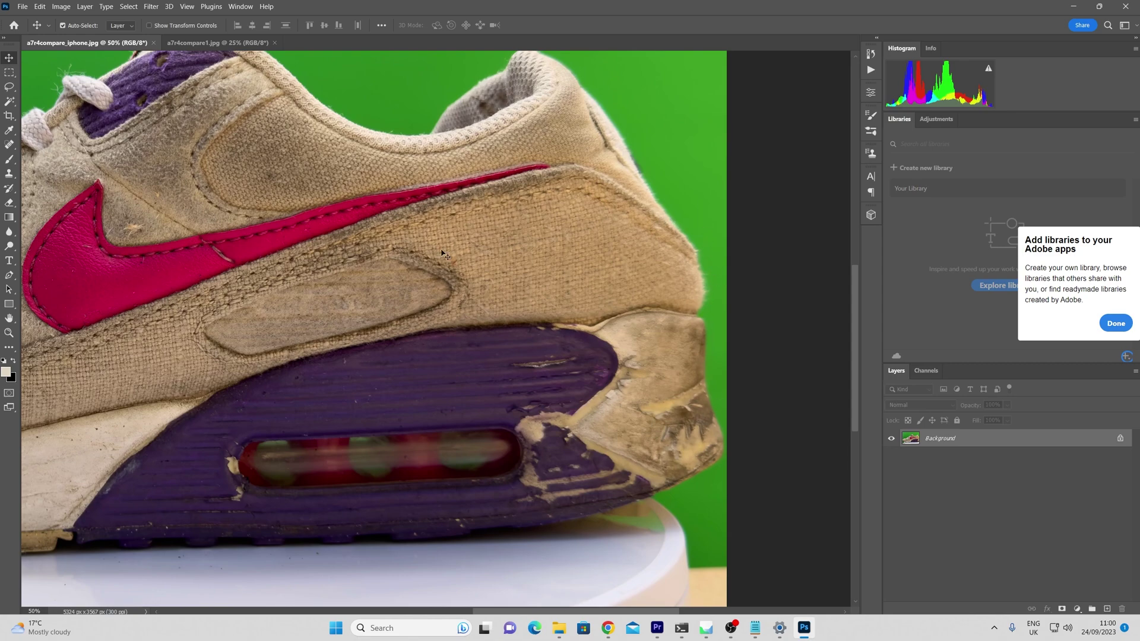
pyautogui.moveTo(98, 307); pyautogui.dragTo(708, 261)
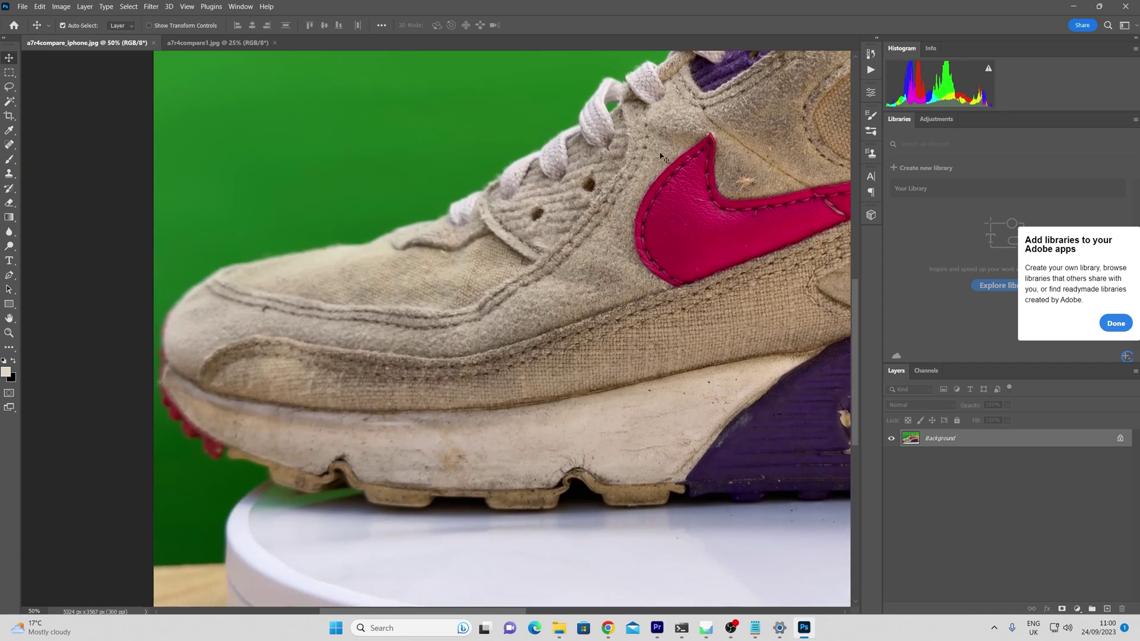
pyautogui.keyDown('ctrl'); pyautogui.hscroll(8, 423, 400); pyautogui.keyUp('ctrl')
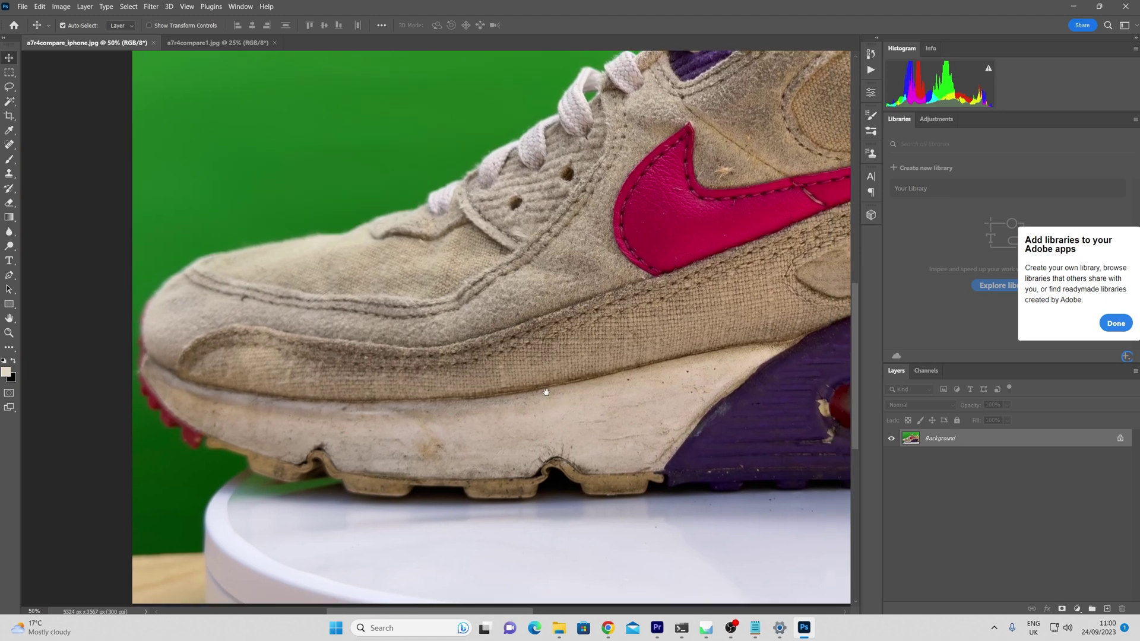
pyautogui.keyDown('ctrl'); pyautogui.hscroll(12, 423, 399); pyautogui.keyUp('ctrl')
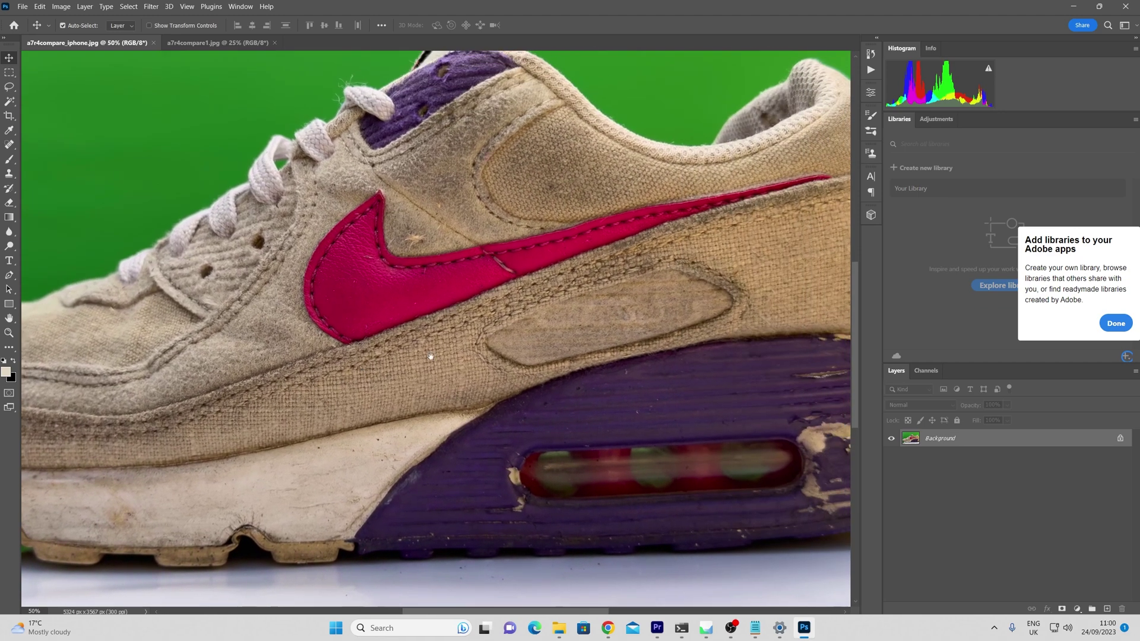
pyautogui.scroll(-5, 522, 387)
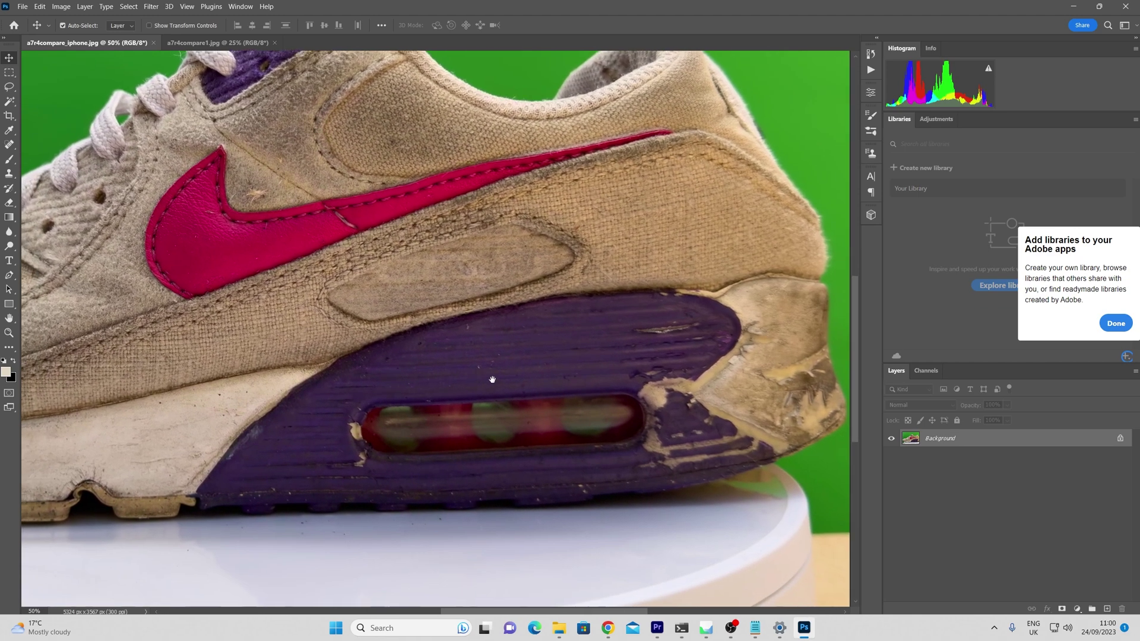
# Step: Survey the whole shoe in a7r4compare_iphone.jpg at 50% zoom, from the toe and laces across the midsole to the heel
pyautogui.keyDown('ctrl'); pyautogui.hscroll(-10, 501, 376); pyautogui.keyUp('ctrl')
pyautogui.moveTo(313, 394); pyautogui.dragTo(465, 389)
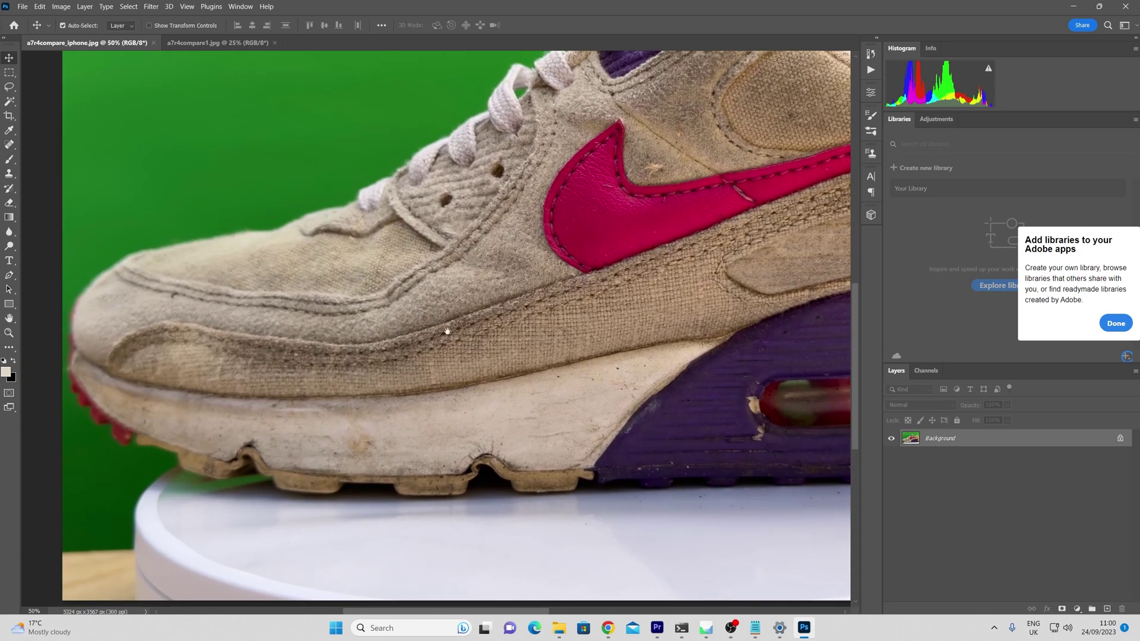
pyautogui.moveTo(447, 330); pyautogui.dragTo(465, 376)
pyautogui.moveTo(545, 351); pyautogui.dragTo(478, 396)
pyautogui.moveTo(438, 292); pyautogui.dragTo(523, 306)
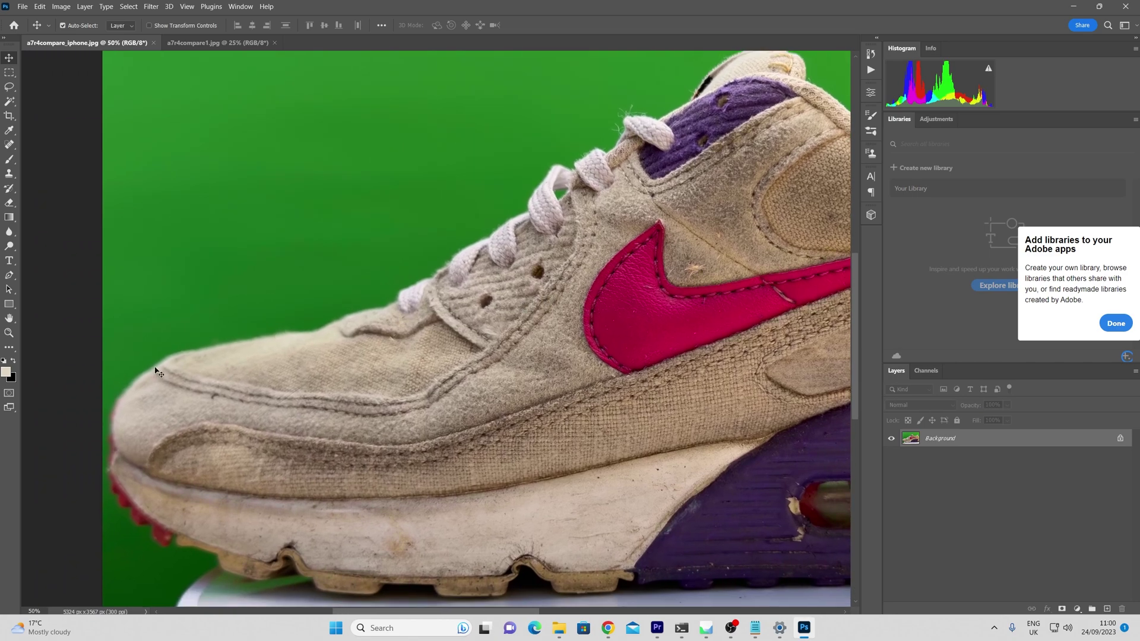
pyautogui.keyDown('ctrl'); pyautogui.hscroll(15, 307, 374); pyautogui.keyUp('ctrl')
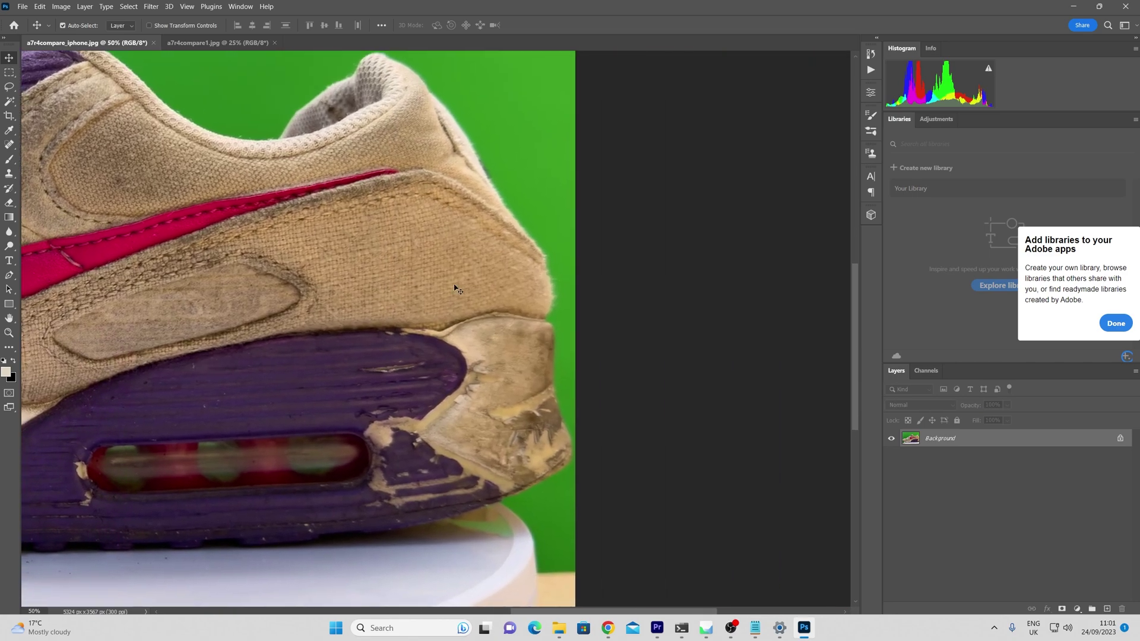
pyautogui.moveTo(271, 351); pyautogui.dragTo(534, 323)
pyautogui.moveTo(534, 323); pyautogui.dragTo(553, 323)
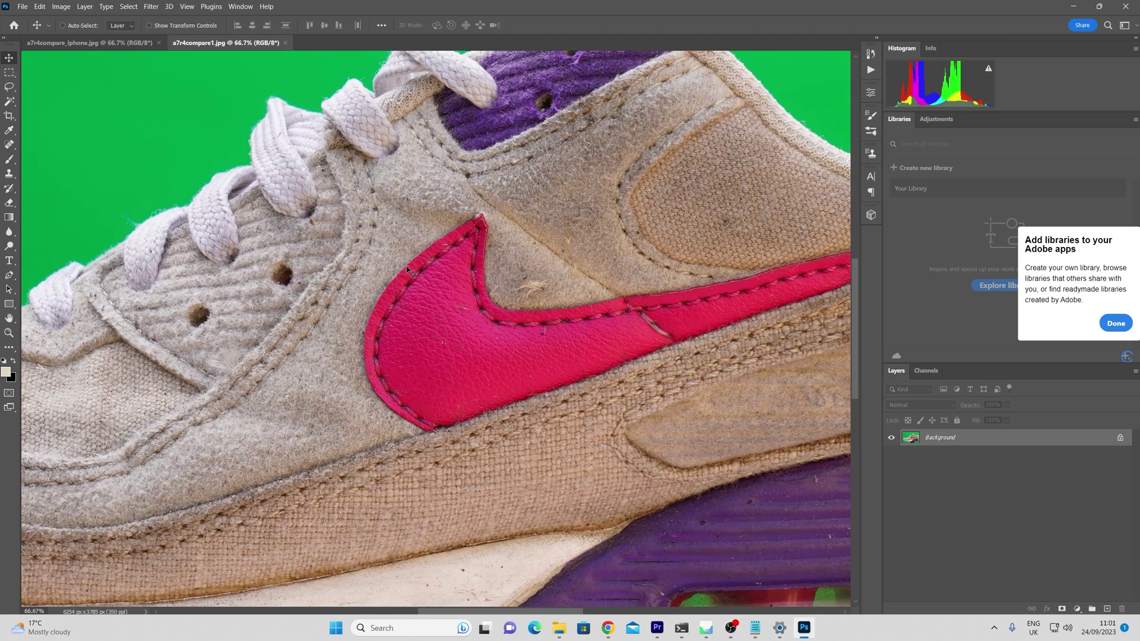
# Step: Examine the toe fabric, stitching, sole and heel damage of the shoe in a7r4compare1.jpg at 100% zoom
pyautogui.hotkey('ctrl', '+')
pyautogui.moveTo(268, 307); pyautogui.dragTo(544, 245)
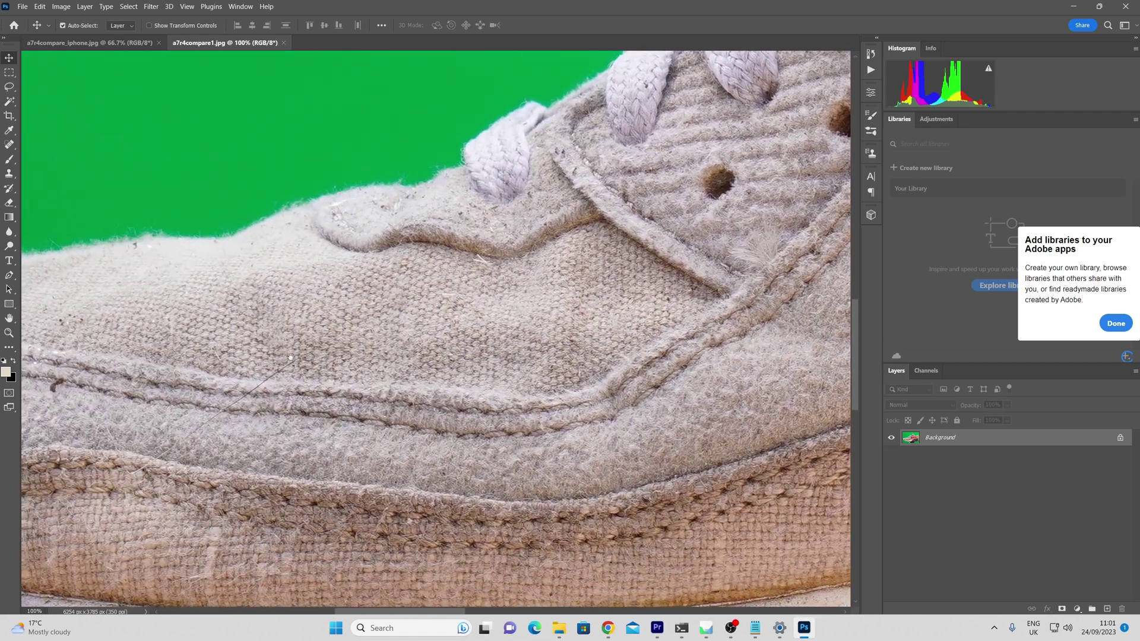
pyautogui.moveTo(226, 350); pyautogui.dragTo(657, 273)
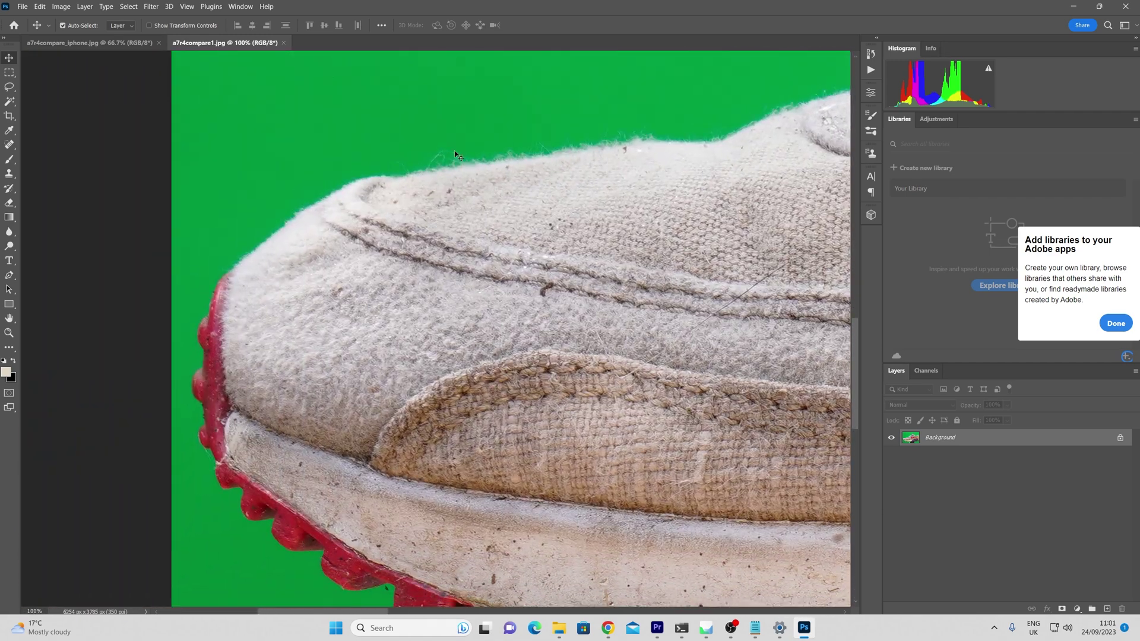
pyautogui.moveTo(281, 366); pyautogui.dragTo(338, 284)
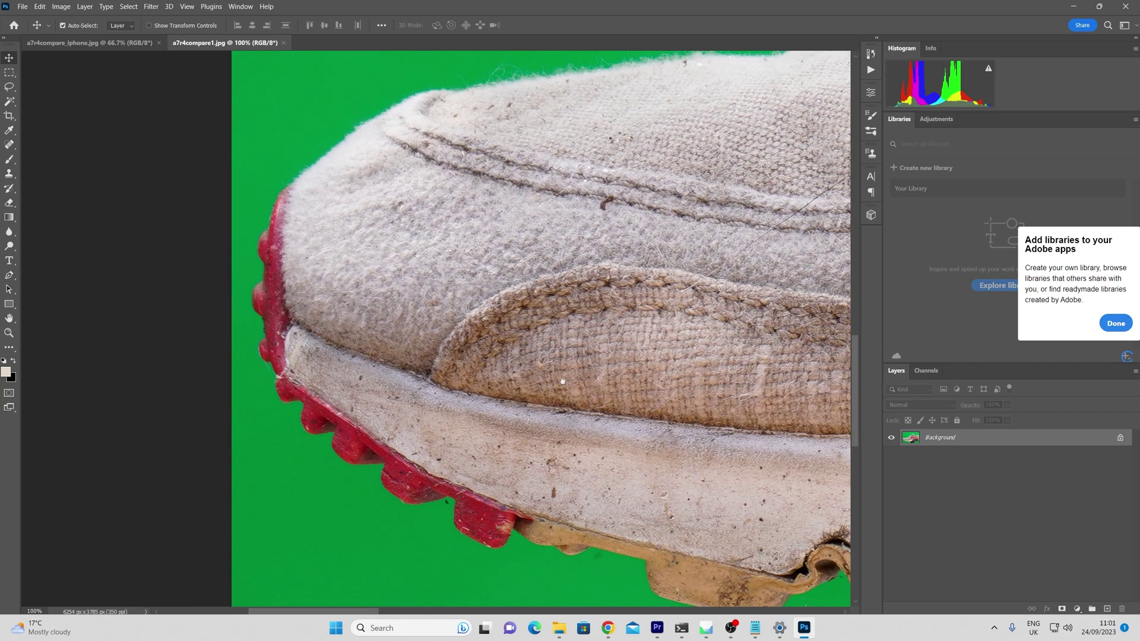
pyautogui.moveTo(552, 376); pyautogui.dragTo(285, 342)
pyautogui.moveTo(499, 361); pyautogui.dragTo(413, 354)
pyautogui.hscroll(10, 413, 353)
pyautogui.scroll(2, 535, 359)
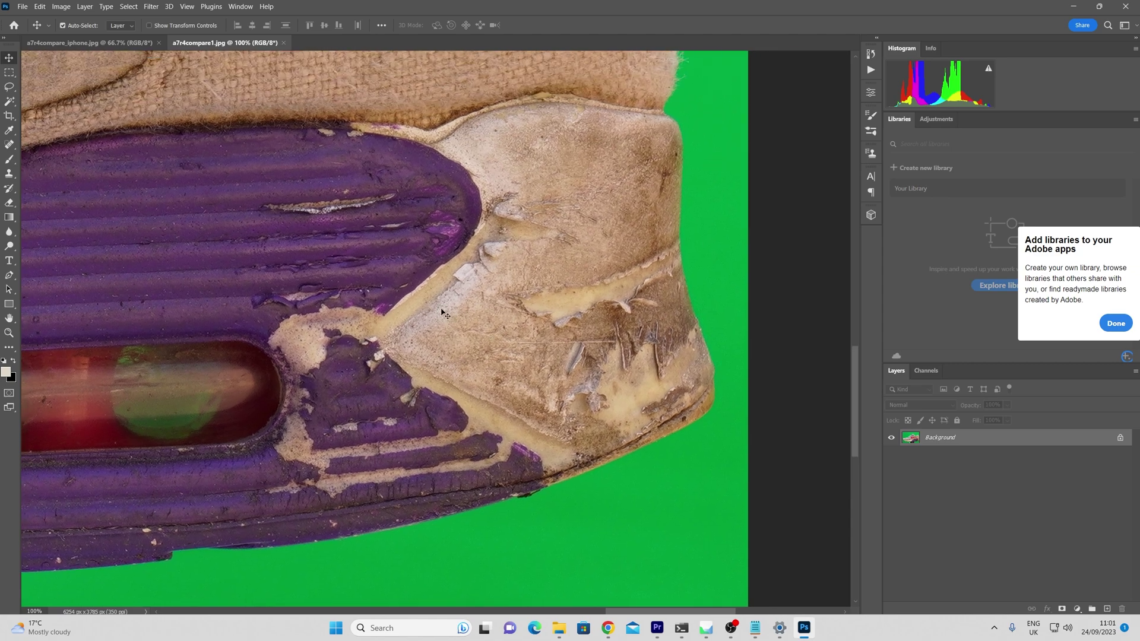
pyautogui.hscroll(-5, 415, 304)
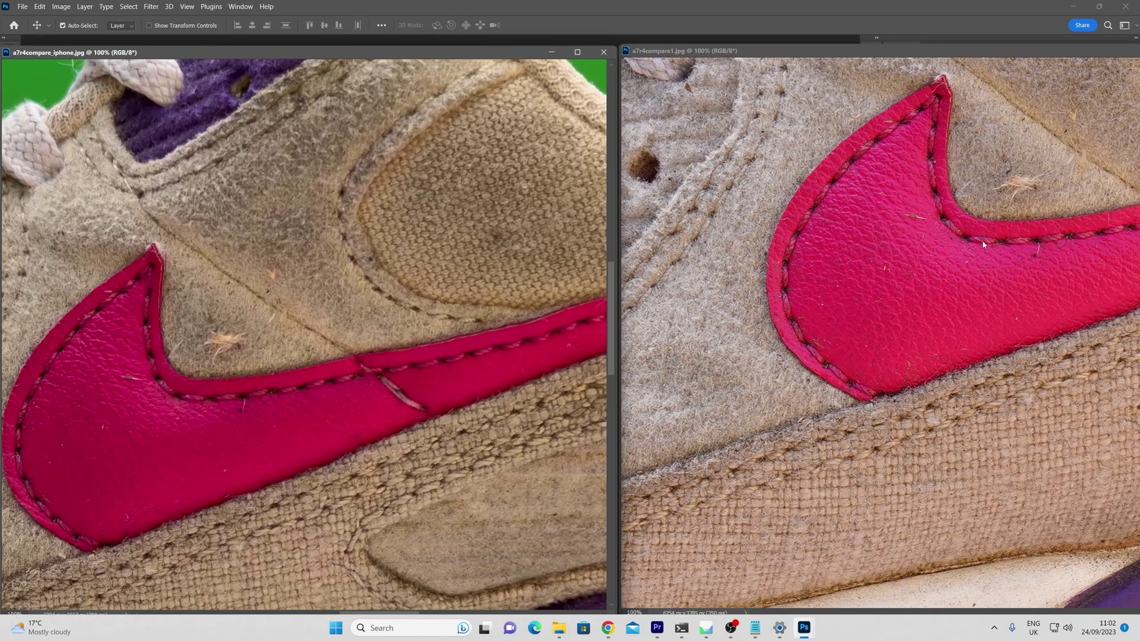
# Step: Compare the swoosh, stitching and ankle fabric side by side in a7r4compare_iphone.jpg and a7r4compare1.jpg at 100% zoom
pyautogui.click(982, 242)
pyautogui.moveTo(1057, 254); pyautogui.dragTo(700, 361)
pyautogui.moveTo(902, 326); pyautogui.dragTo(738, 383)
pyautogui.click(480, 243)
pyautogui.moveTo(588, 206); pyautogui.dragTo(520, 278)
pyautogui.click(889, 262)
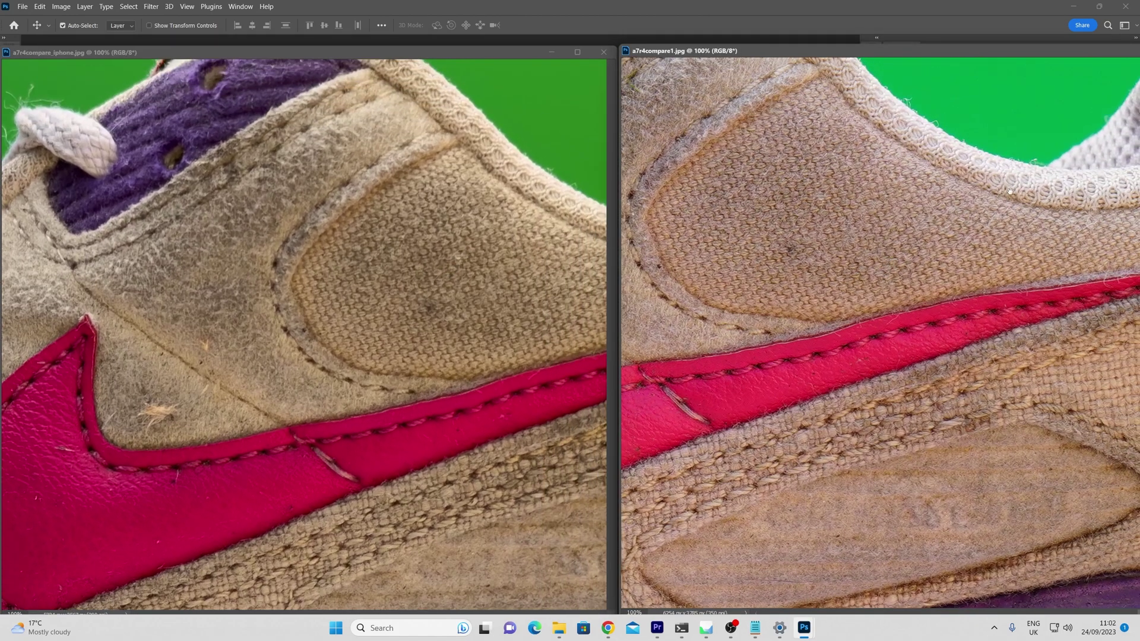
pyautogui.moveTo(1010, 190); pyautogui.dragTo(843, 208)
pyautogui.click(426, 281)
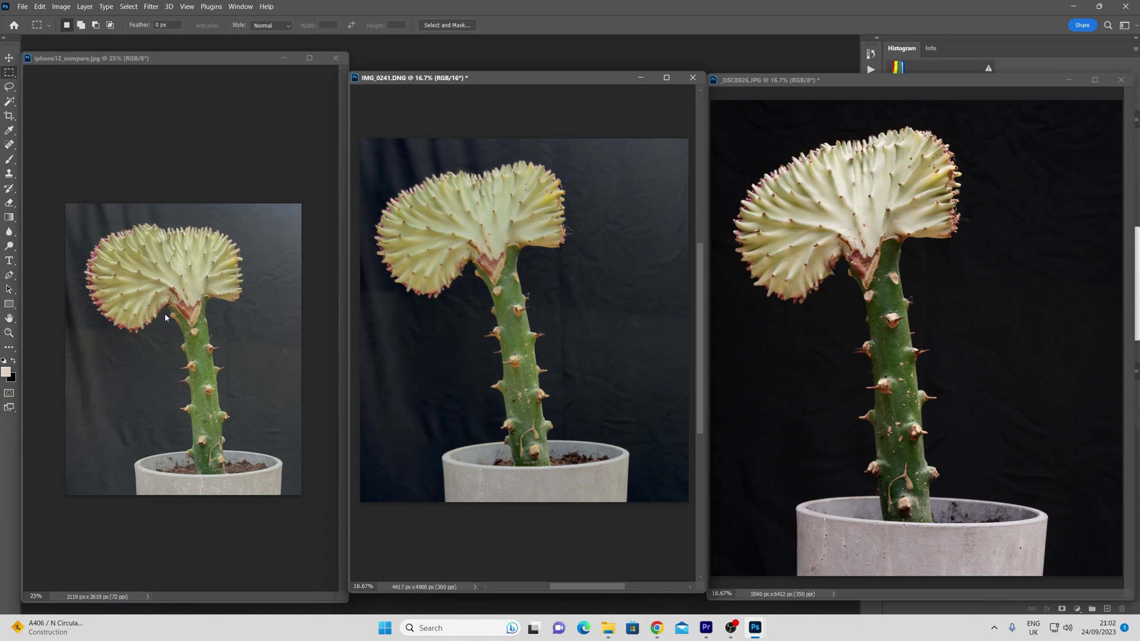
# Step: Examine the plant's stem, thorns and crown in iphone12_compare.jpg at 100% zoom
pyautogui.hotkey('ctrl', '1')
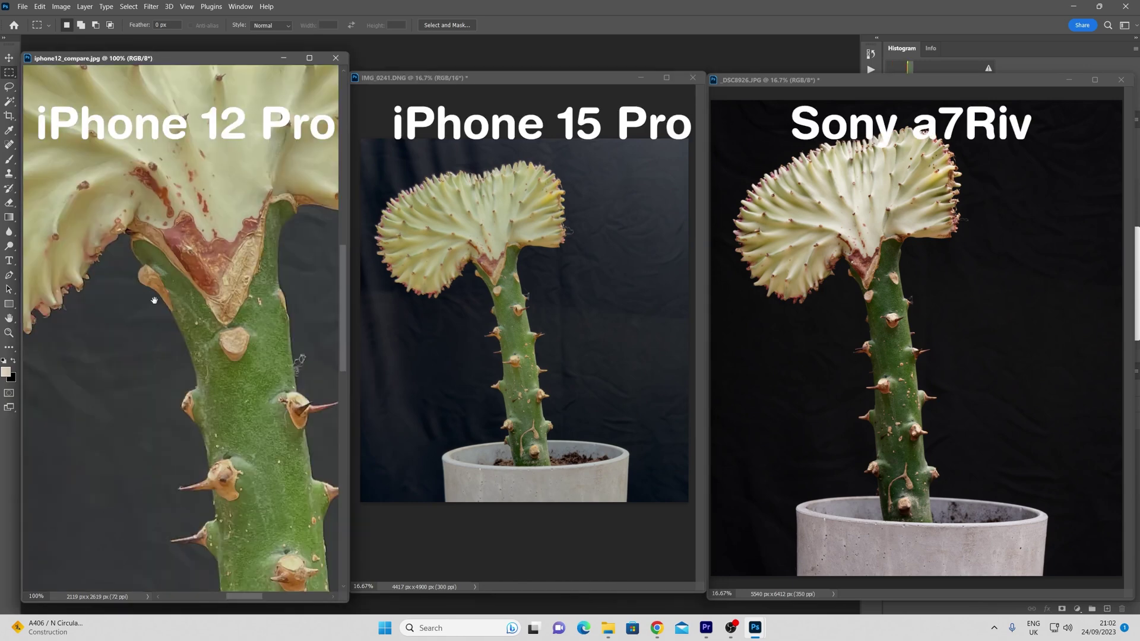
pyautogui.moveTo(220, 270); pyautogui.dragTo(196, 295)
pyautogui.moveTo(211, 446); pyautogui.dragTo(187, 277)
pyautogui.moveTo(217, 573); pyautogui.dragTo(216, 535)
pyautogui.moveTo(155, 160); pyautogui.dragTo(166, 374)
# Step: Examine the texture and thorns of the plant's stem in IMG_0241.DNG at 100% zoom
pyautogui.click(525, 387)
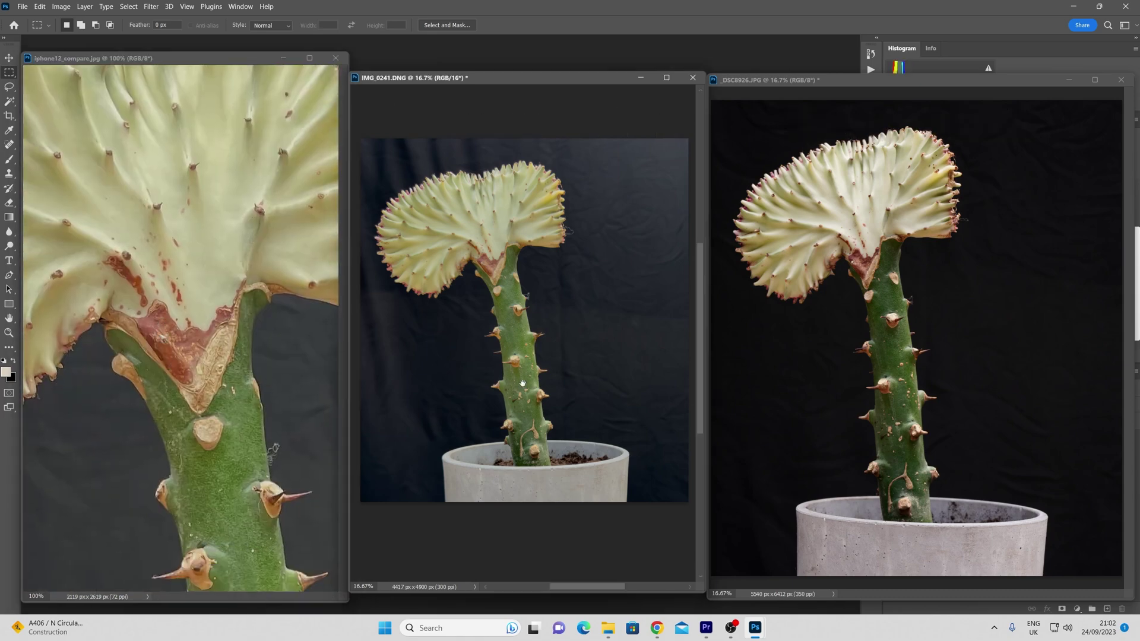
pyautogui.keyDown('alt'); pyautogui.scroll(4, 521, 373); pyautogui.keyUp('alt')
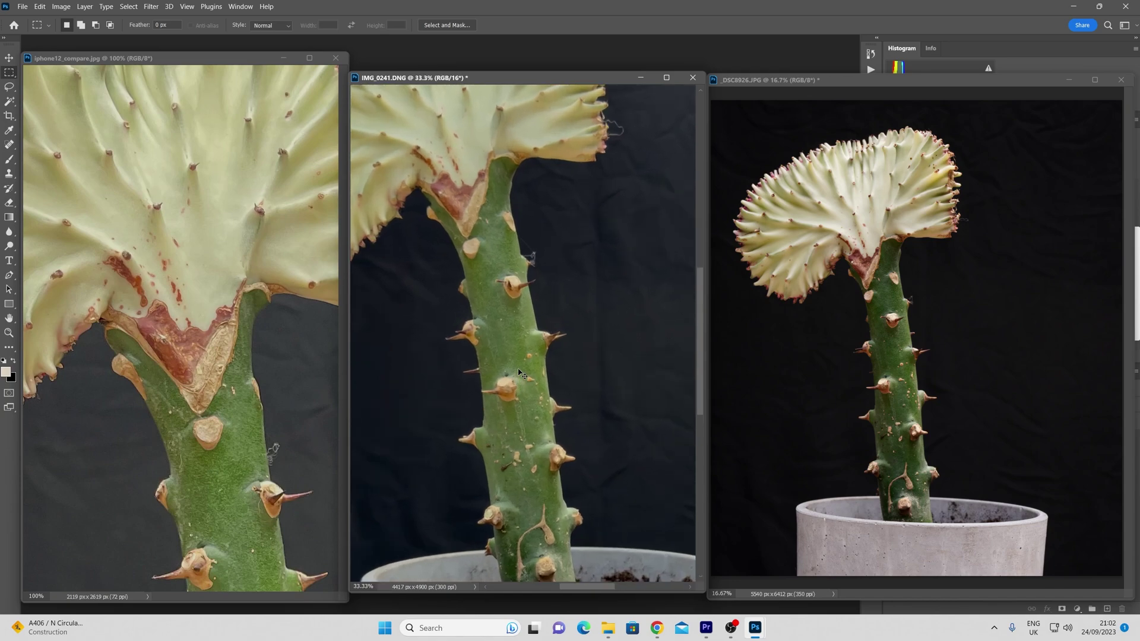
pyautogui.keyDown('alt'); pyautogui.scroll(1, 520, 373); pyautogui.keyUp('alt')
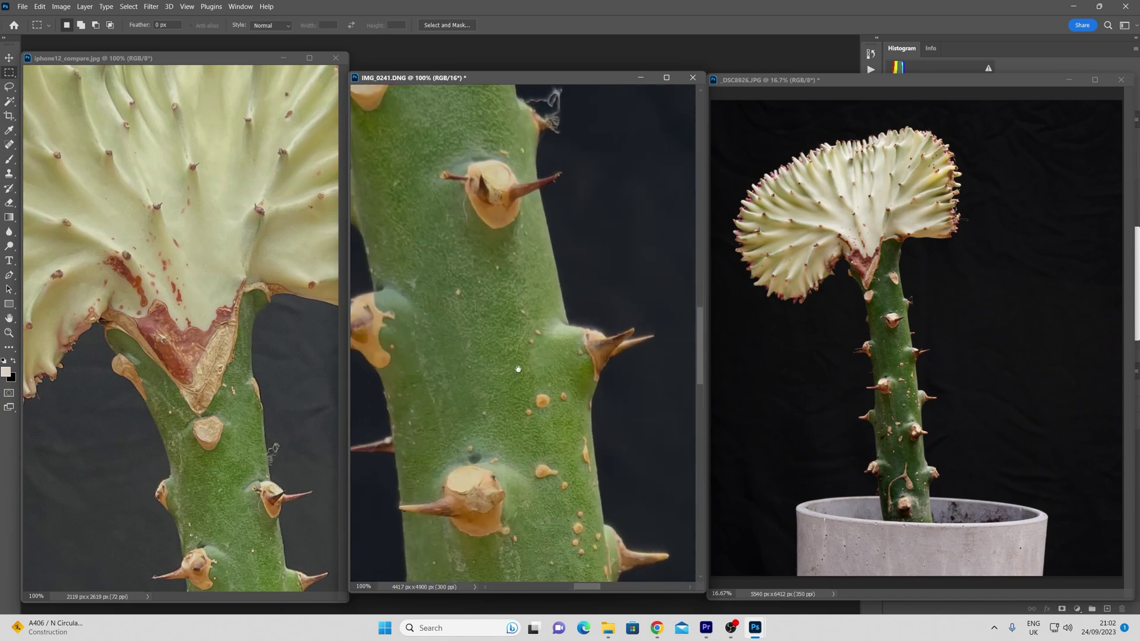
pyautogui.moveTo(452, 408); pyautogui.dragTo(466, 295)
pyautogui.scroll(-3, 462, 327)
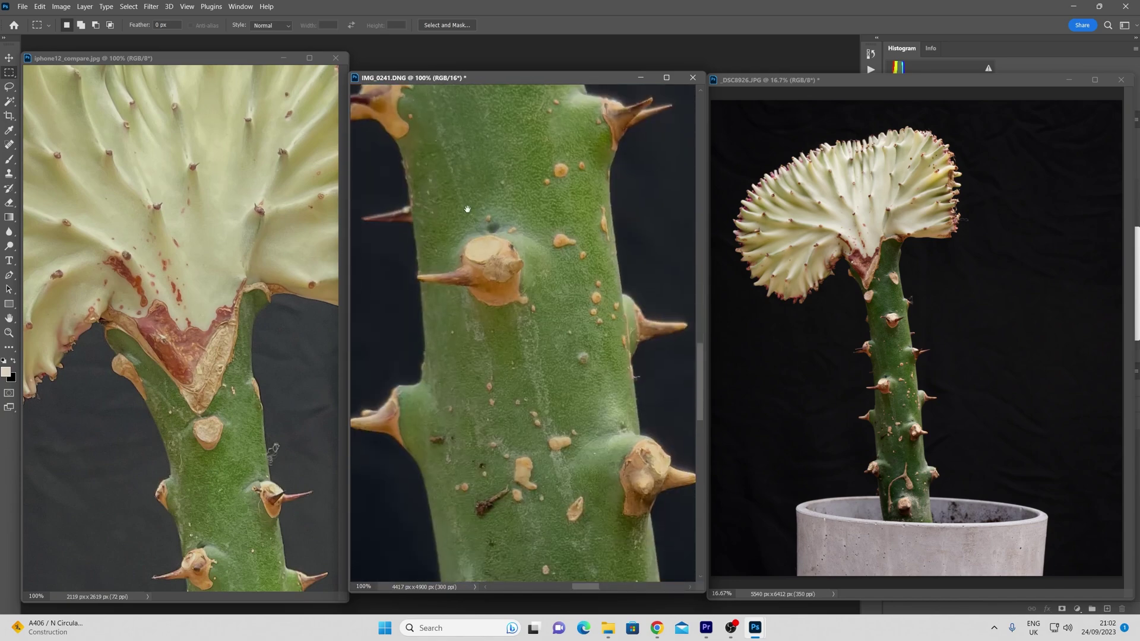
# Step: Enlarge iphone12_compare.jpg to 200% and compare its stem and thorns with those in IMG_0241.DNG
pyautogui.click(177, 224)
pyautogui.scroll(-4, 177, 223)
pyautogui.scroll(-3, 176, 223)
pyautogui.moveTo(148, 410); pyautogui.dragTo(158, 453)
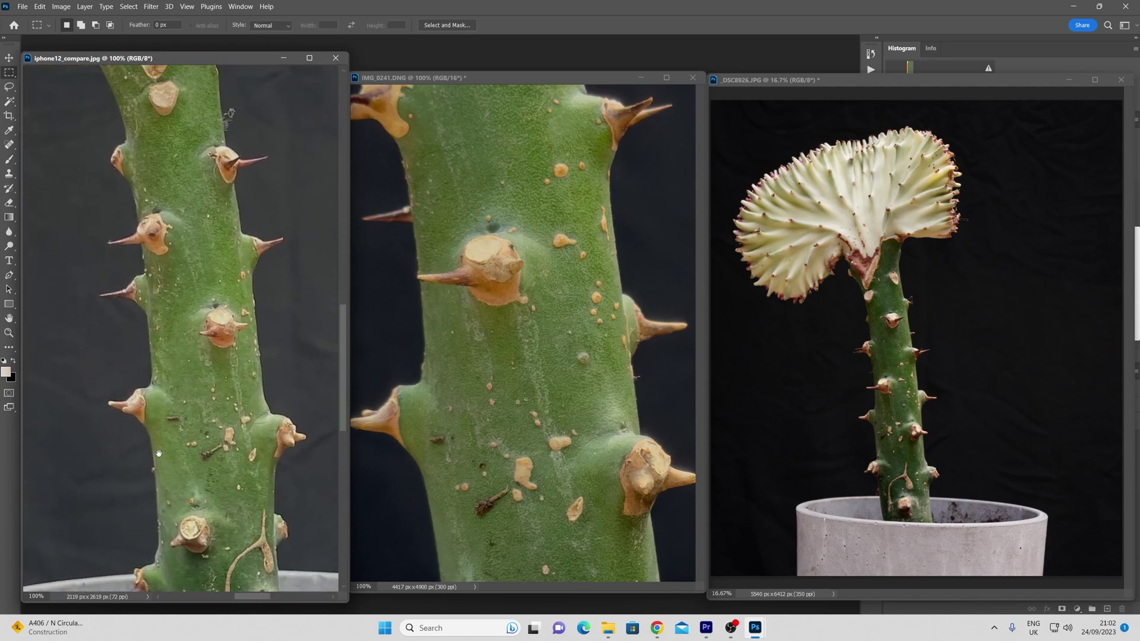
pyautogui.hotkey('ctrl', '+')
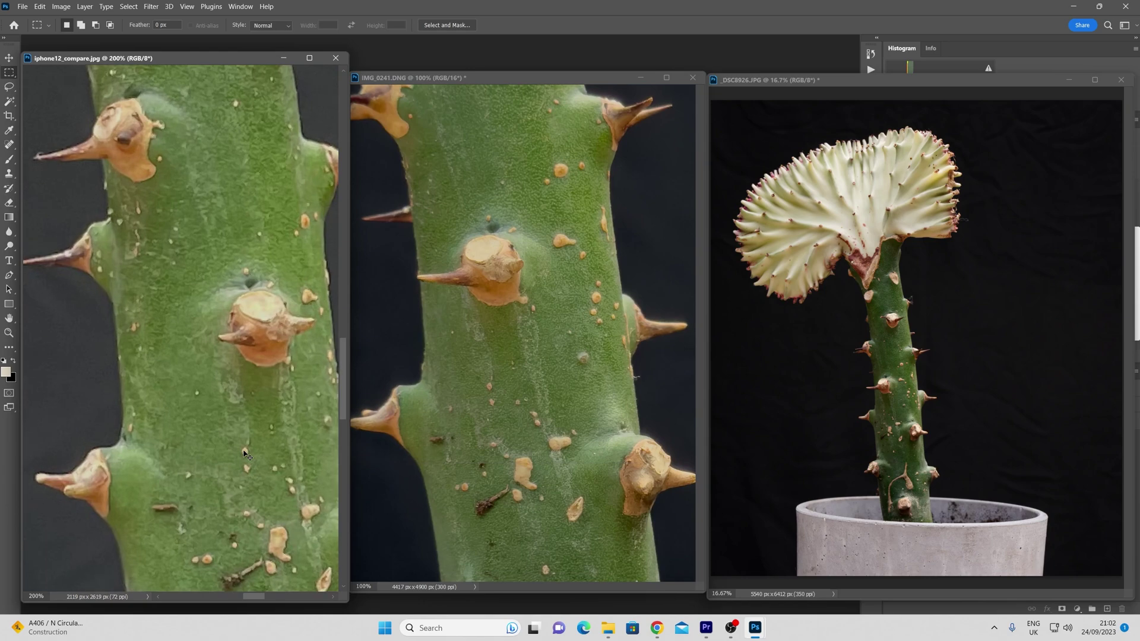
pyautogui.moveTo(265, 454); pyautogui.dragTo(210, 345)
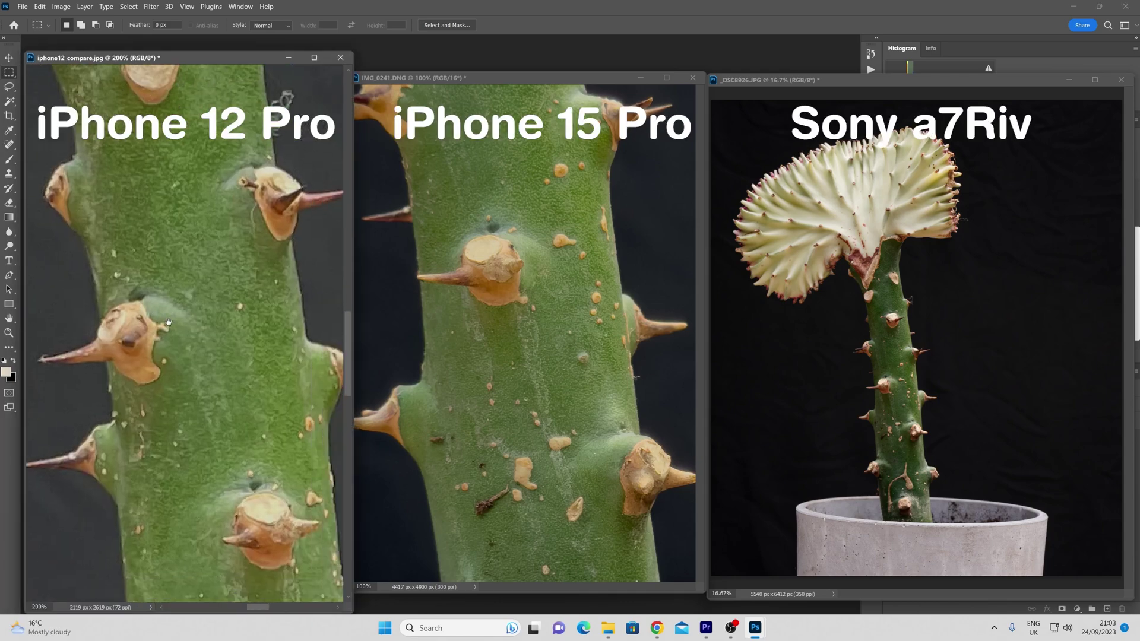
pyautogui.moveTo(168, 322); pyautogui.dragTo(166, 320)
# Step: Enlarge _DSC8926.JPG to 100% and examine the stem texture, thorns and the junction below the crown
pyautogui.click(892, 360)
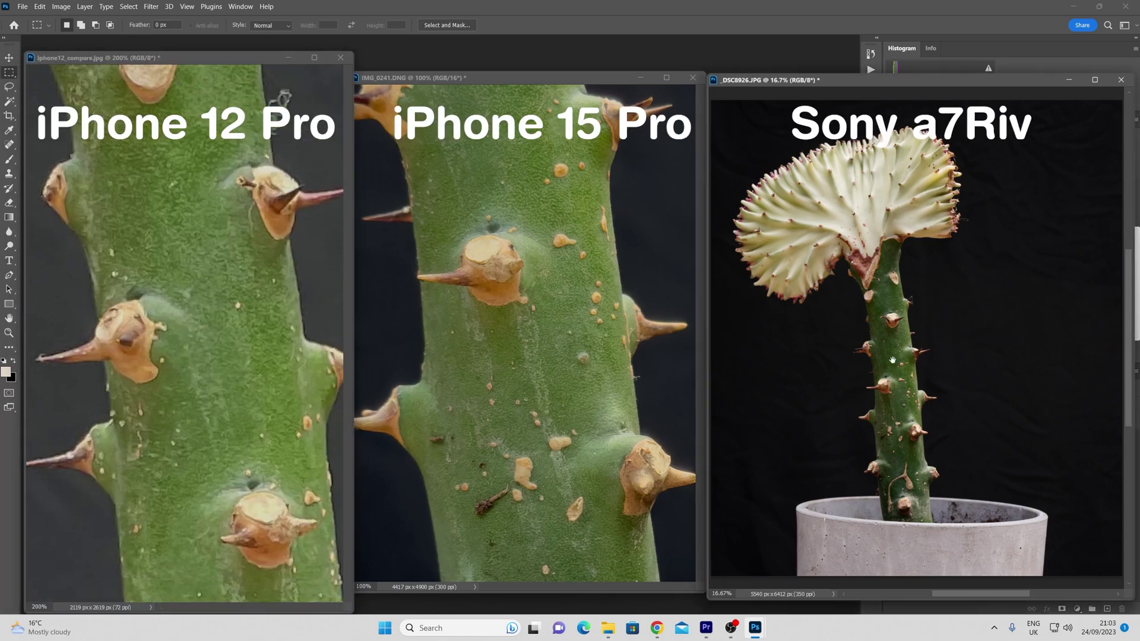
pyautogui.keyDown('alt'); pyautogui.scroll(3, 897, 378); pyautogui.keyUp('alt')
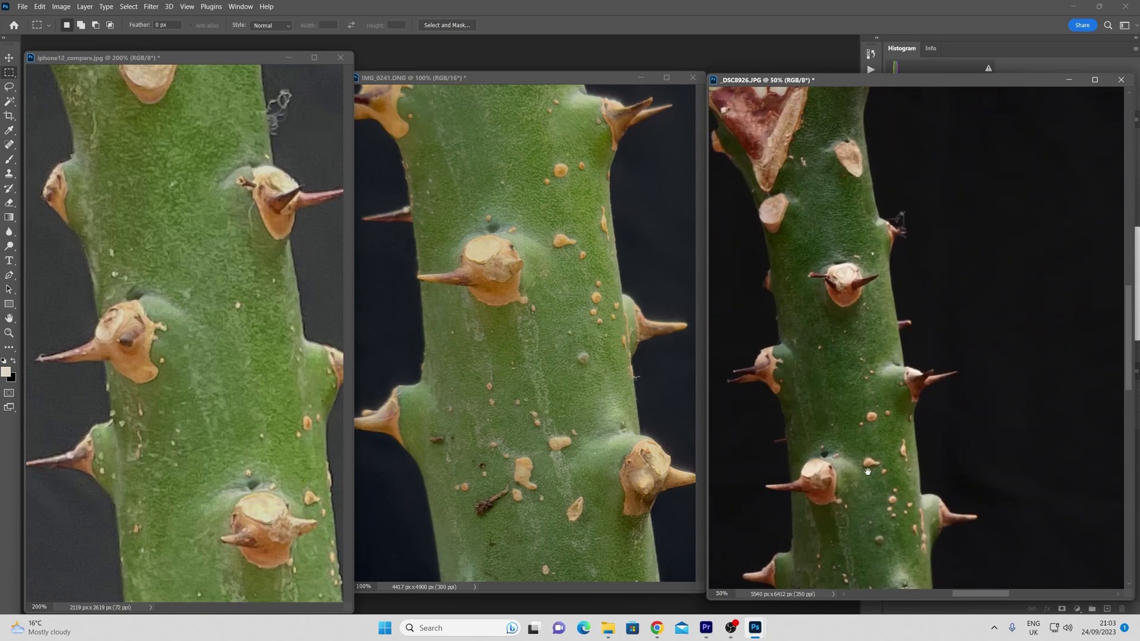
pyautogui.moveTo(865, 471); pyautogui.dragTo(943, 315)
pyautogui.hotkey('ctrl', '+')
pyautogui.hotkey('ctrl', '+')
pyautogui.moveTo(950, 205); pyautogui.dragTo(895, 327)
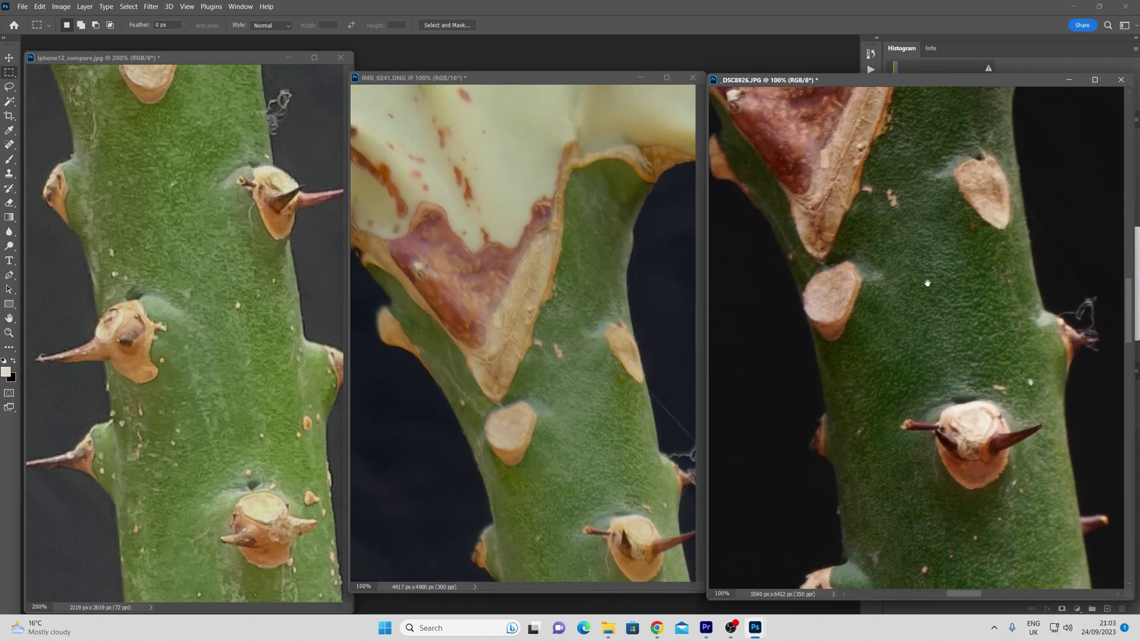
pyautogui.moveTo(847, 143); pyautogui.dragTo(930, 350)
# Step: Compare the crown's spiky edge and loose fibres across _DSC8926.JPG, IMG_0241.DNG and iphone12_compare.jpg
pyautogui.moveTo(1057, 102); pyautogui.dragTo(730, 331)
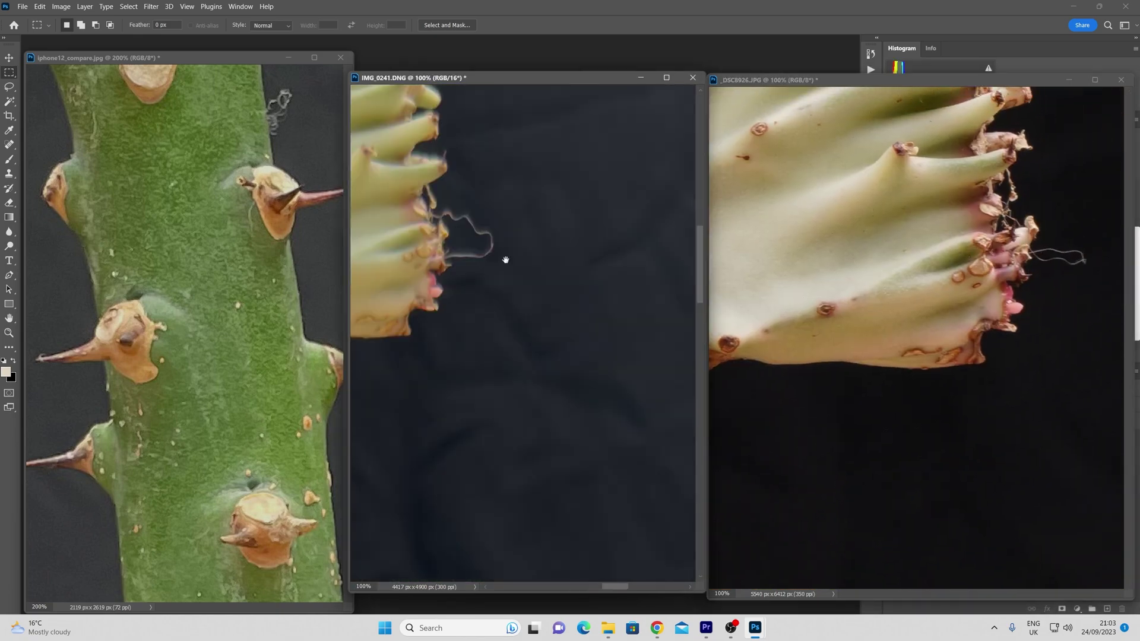
pyautogui.moveTo(504, 254); pyautogui.dragTo(530, 259)
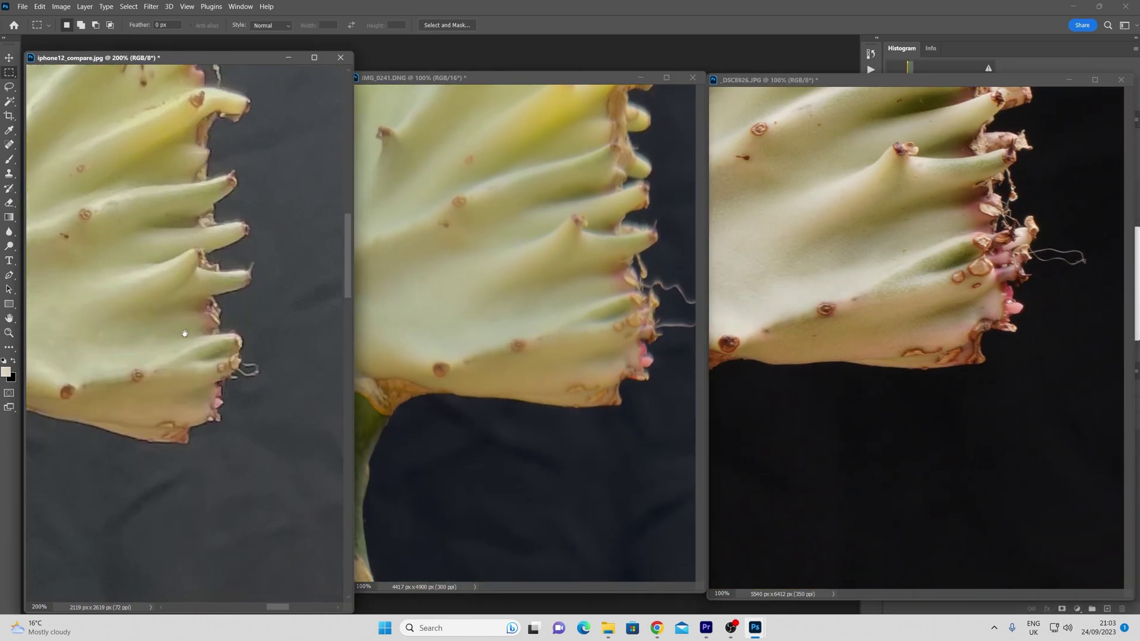
pyautogui.moveTo(242, 356); pyautogui.dragTo(225, 316)
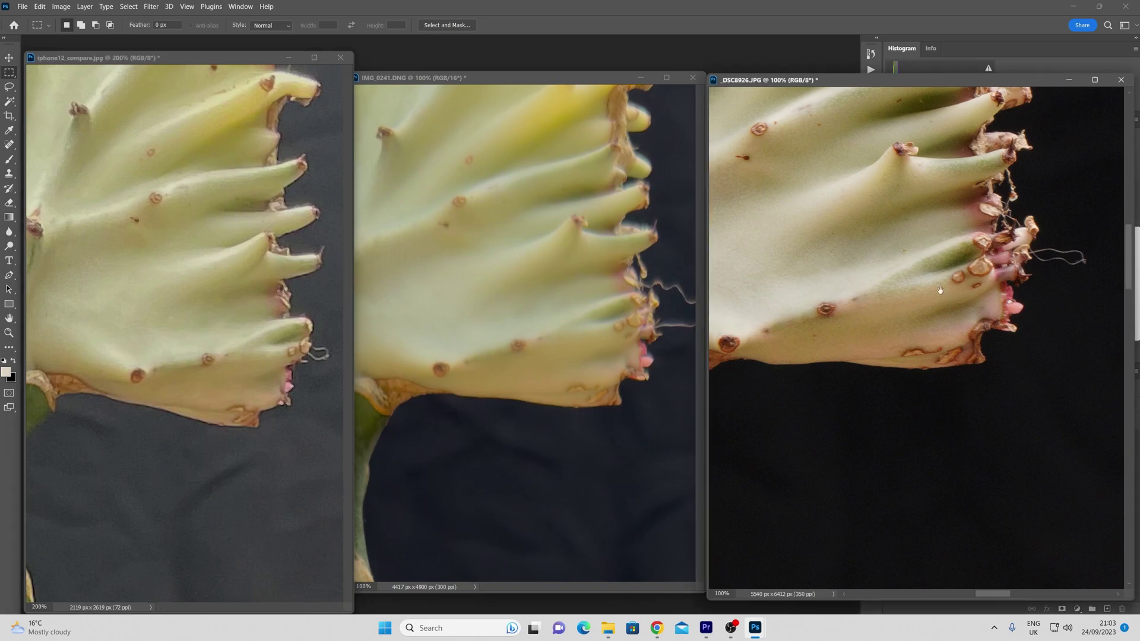
pyautogui.moveTo(923, 280); pyautogui.dragTo(950, 298)
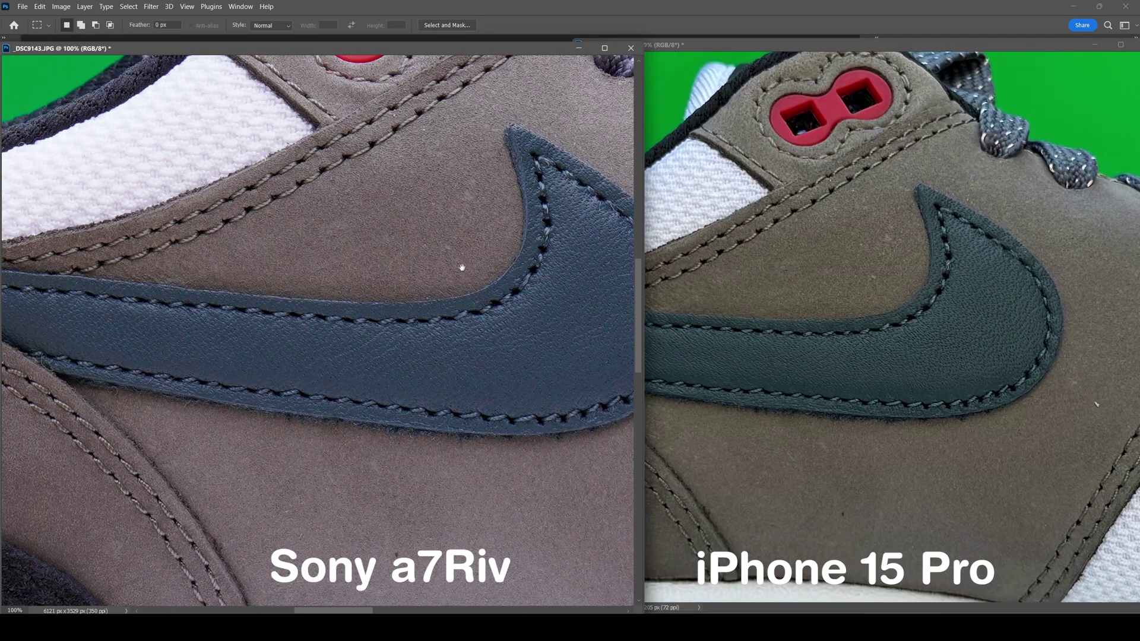
# Step: Compare the brown shoe's leather in _DSC9143.JPG with the iPhone photo, and the leaf in IMG_0026.DNG with IMG_0027.JPG
pyautogui.moveTo(468, 214); pyautogui.dragTo(407, 339)
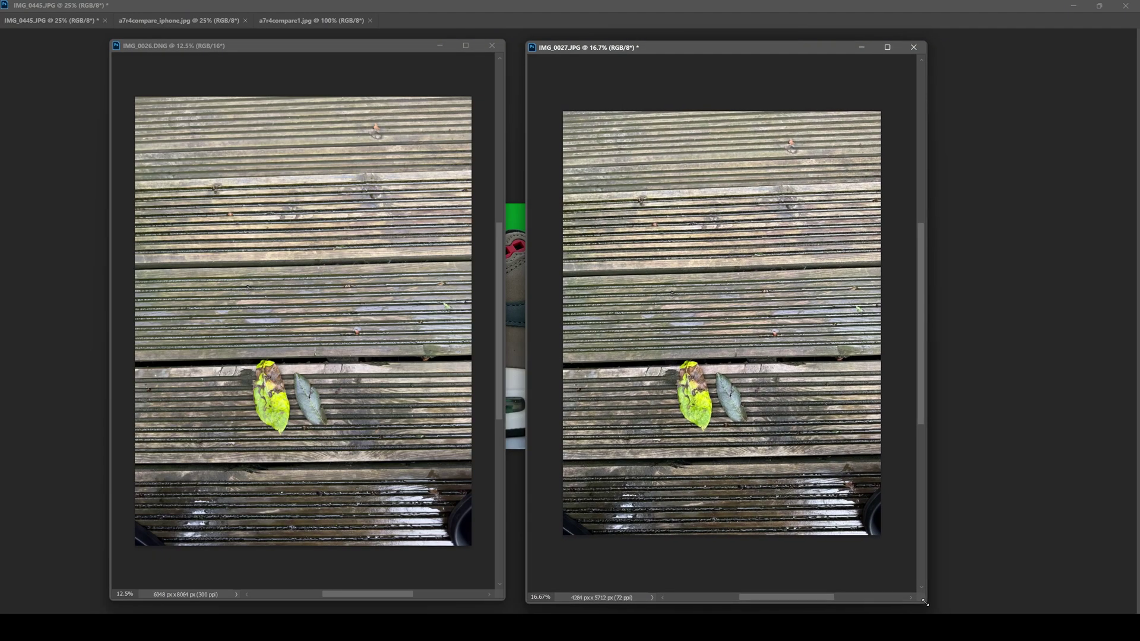
pyautogui.moveTo(505, 218); pyautogui.dragTo(523, 218)
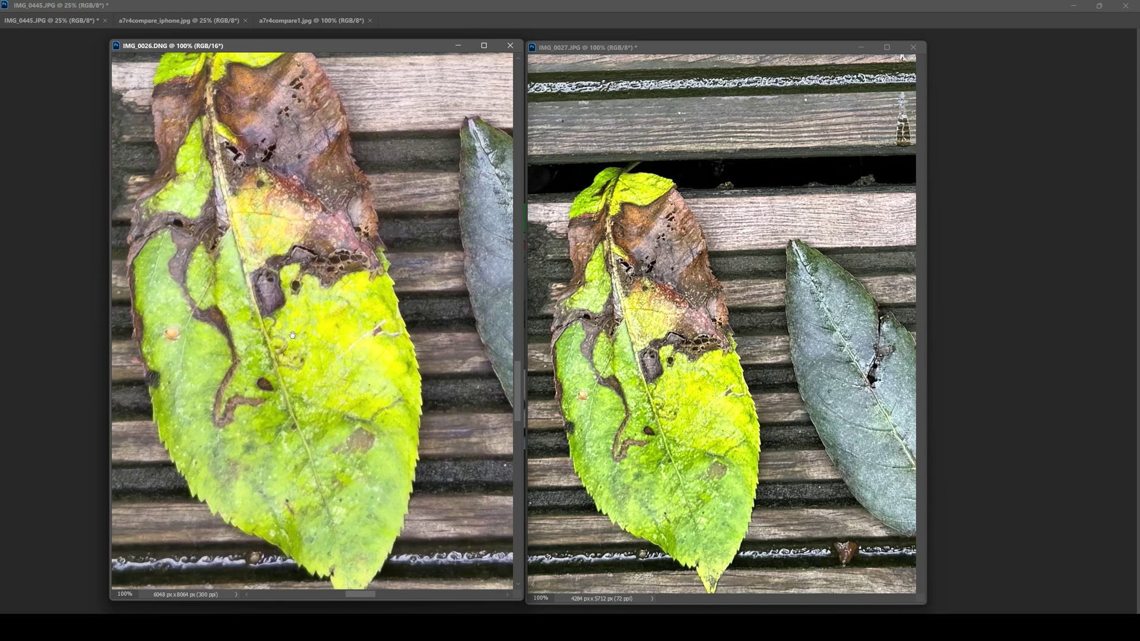
pyautogui.moveTo(291, 334); pyautogui.dragTo(295, 339)
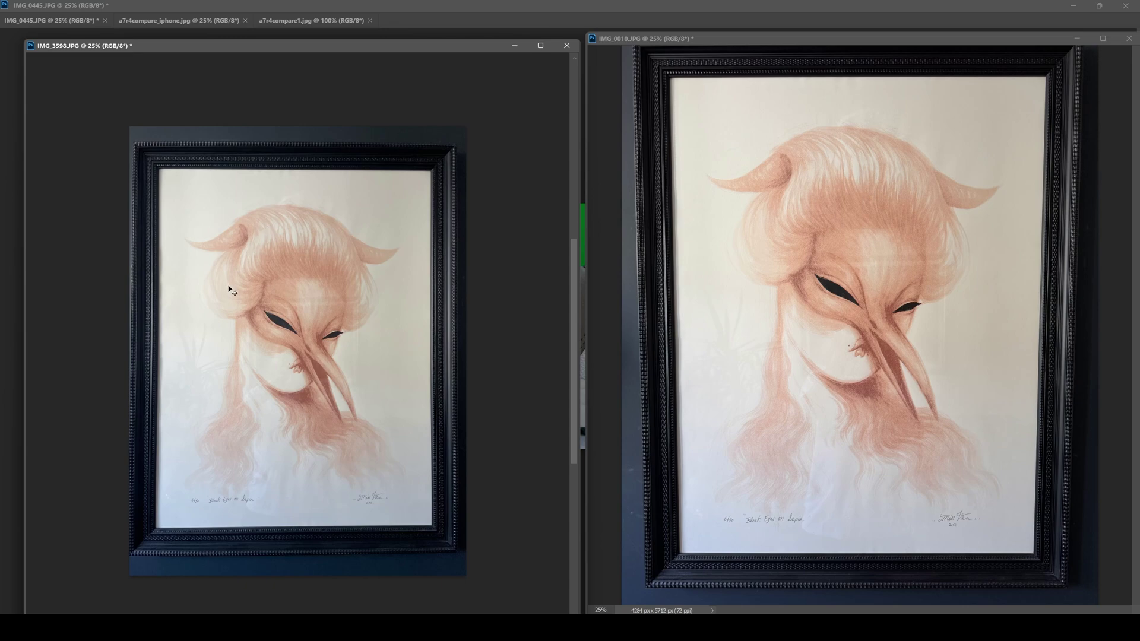
# Step: Compare the framed print in IMG_3598.JPG and IMG_0010.JPG at 100% zoom, and the rug in IMG_3600.JPG and IMG_0012.JPG
pyautogui.keyDown('alt'); pyautogui.scroll(4, 231, 291); pyautogui.keyUp('alt')
pyautogui.keyDown('alt'); pyautogui.scroll(1, 759, 321); pyautogui.keyUp('alt')
pyautogui.keyDown('alt'); pyautogui.scroll(2, 760, 321); pyautogui.keyUp('alt')
pyautogui.keyDown('alt'); pyautogui.scroll(1, 760, 321); pyautogui.keyUp('alt')
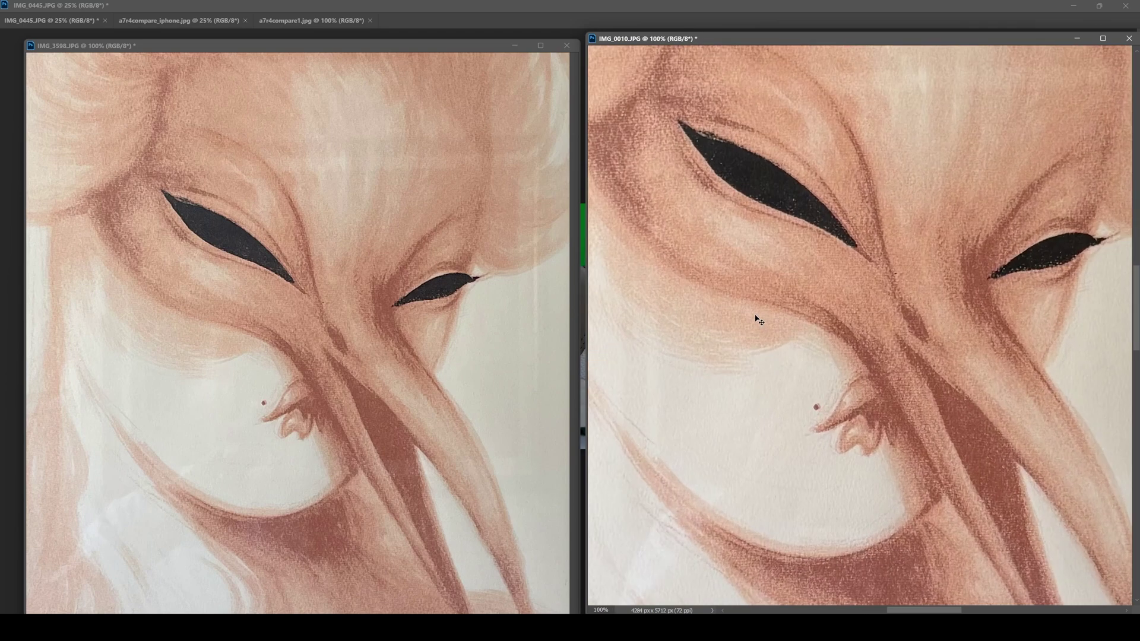
pyautogui.moveTo(749, 209); pyautogui.dragTo(752, 286)
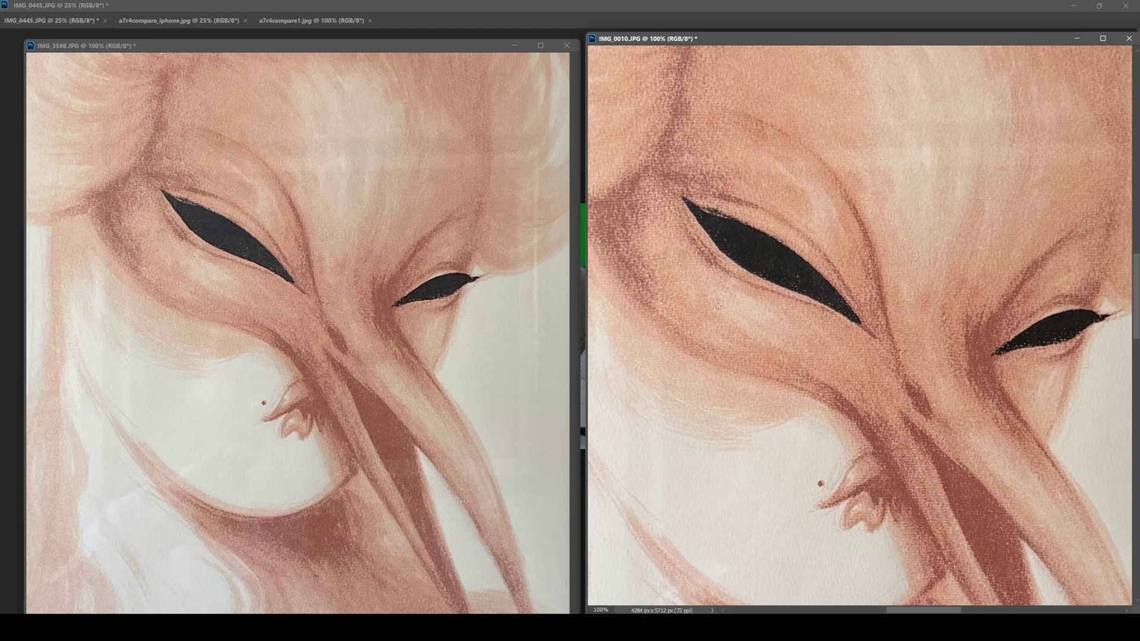
pyautogui.moveTo(873, 318); pyautogui.dragTo(779, 339)
pyautogui.moveTo(682, 199); pyautogui.dragTo(722, 315)
pyautogui.scroll(-6, 721, 309)
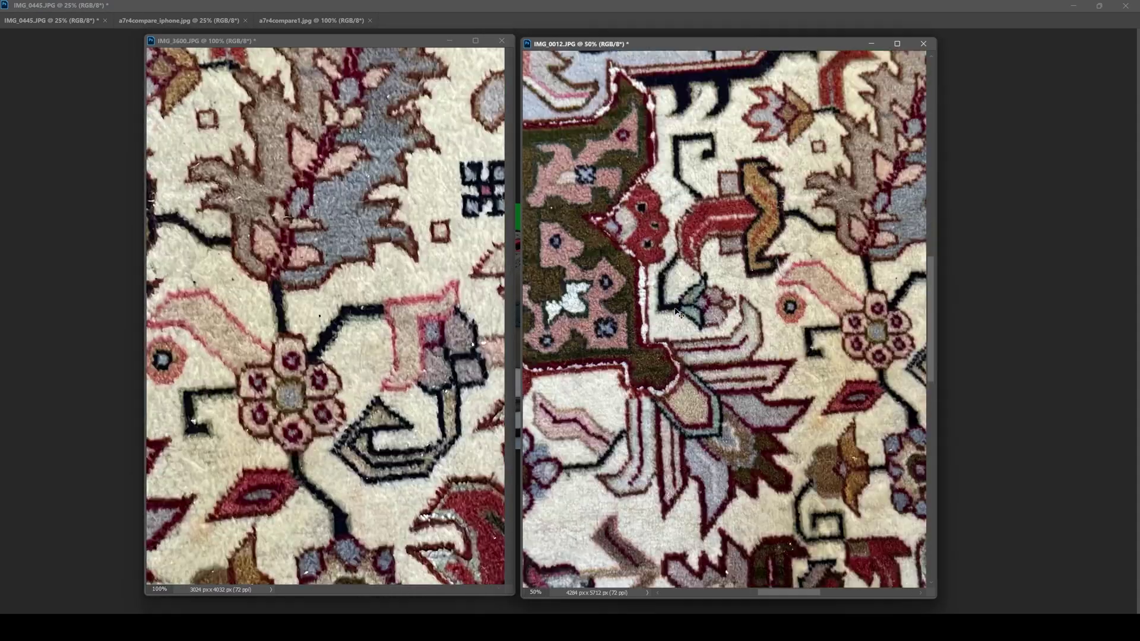
pyautogui.keyDown('shift'); pyautogui.moveTo(742, 142); pyautogui.dragTo(719, 155); pyautogui.keyUp('shift')
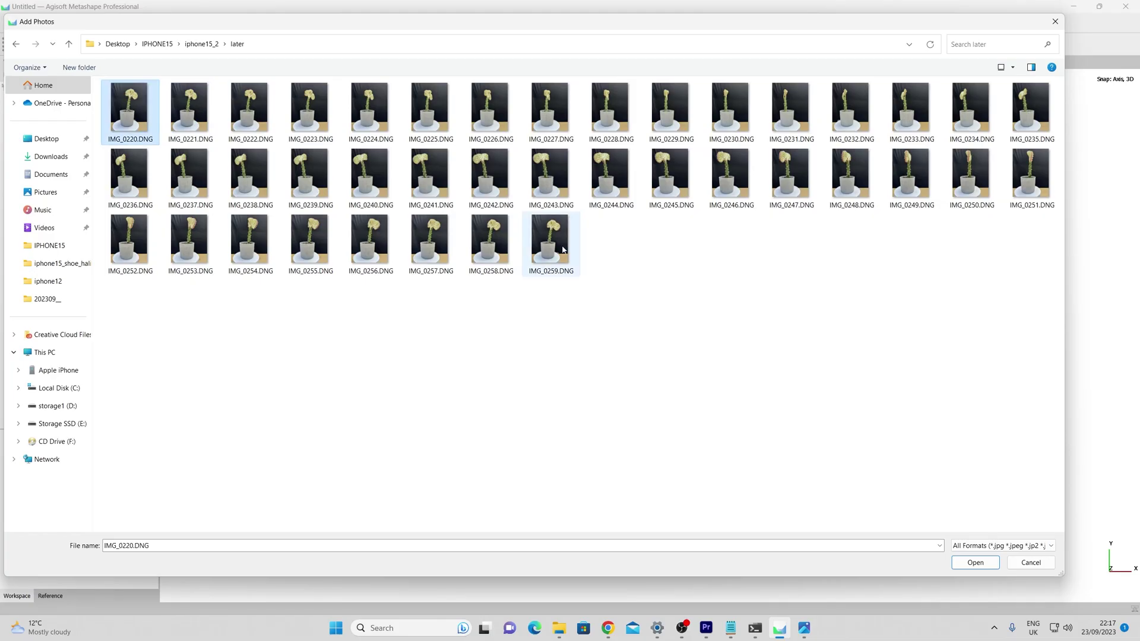
# Step: Add photos IMG_0220.DNG through IMG_0259.DNG from the iphone15_2 "later" folder to the project
pyautogui.keyDown('shift'); pyautogui.click(557, 248); pyautogui.keyUp('shift')
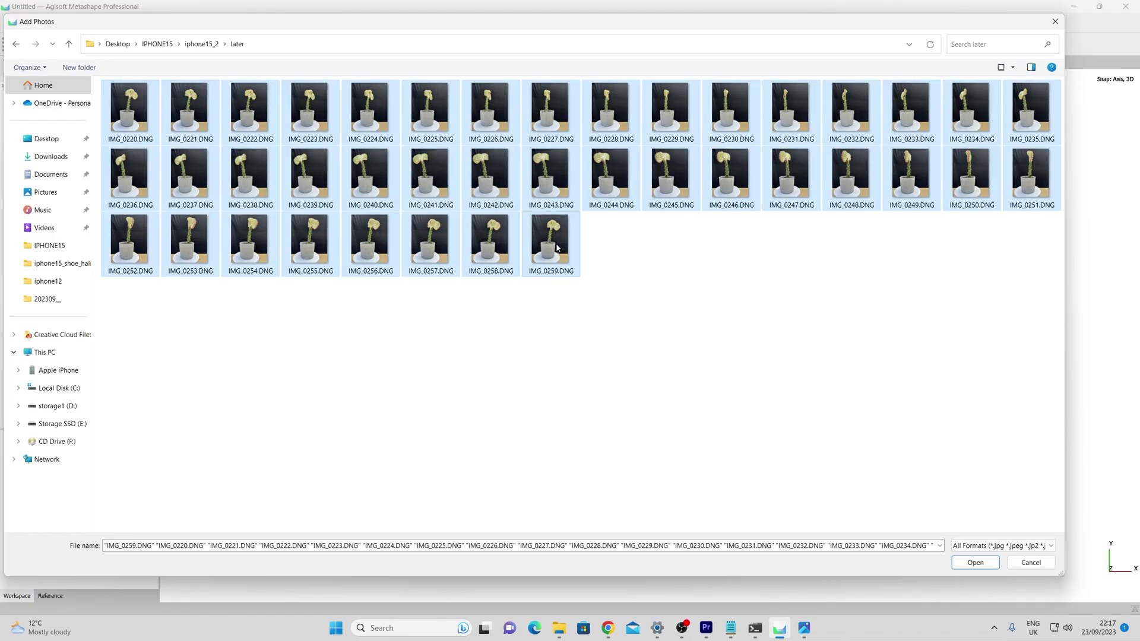
pyautogui.click(612, 317)
pyautogui.click(127, 110)
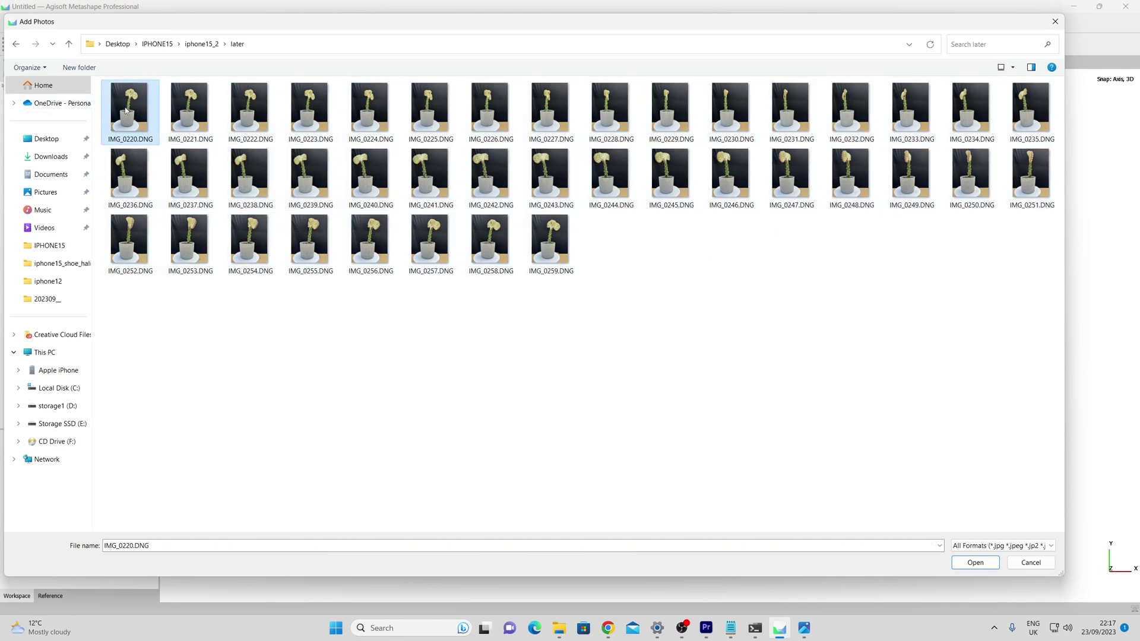
pyautogui.keyDown('shift'); pyautogui.click(549, 243); pyautogui.keyUp('shift')
pyautogui.click(980, 564)
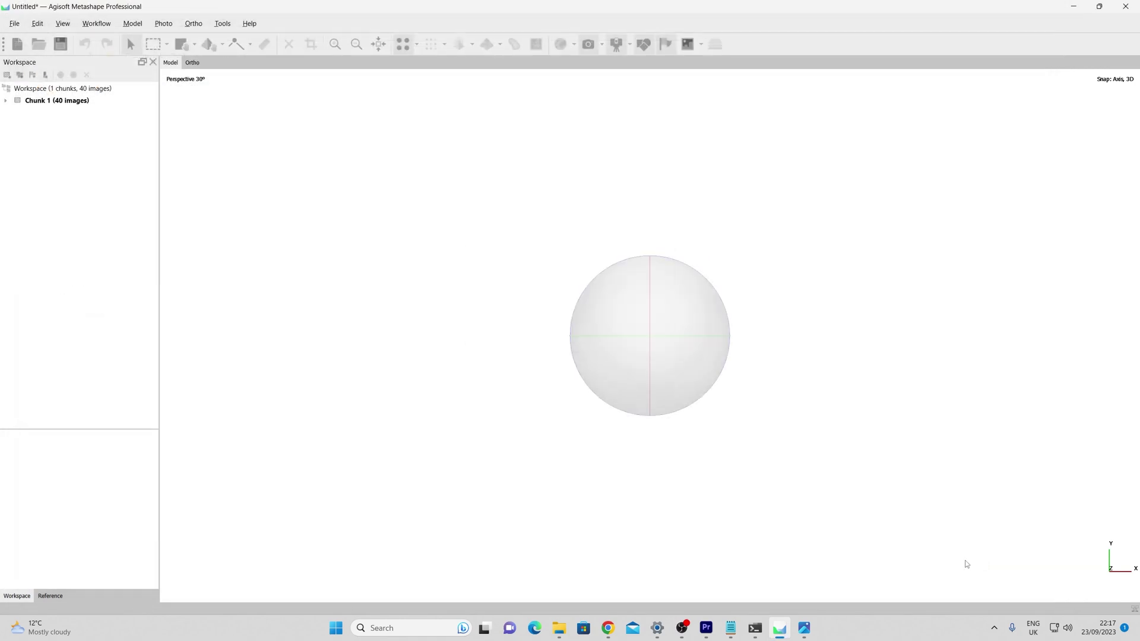
# Step: Align the photos in Chunk 1 with High accuracy and generic preselection enabled
pyautogui.click(6, 101)
pyautogui.click(96, 23)
pyautogui.click(126, 77)
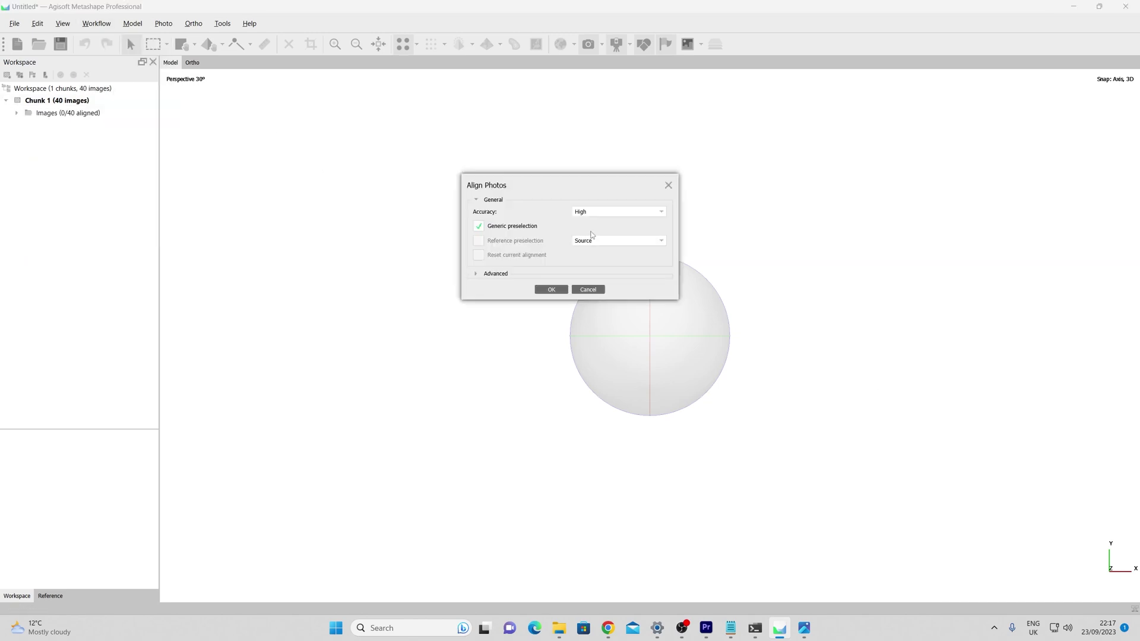
pyautogui.click(551, 290)
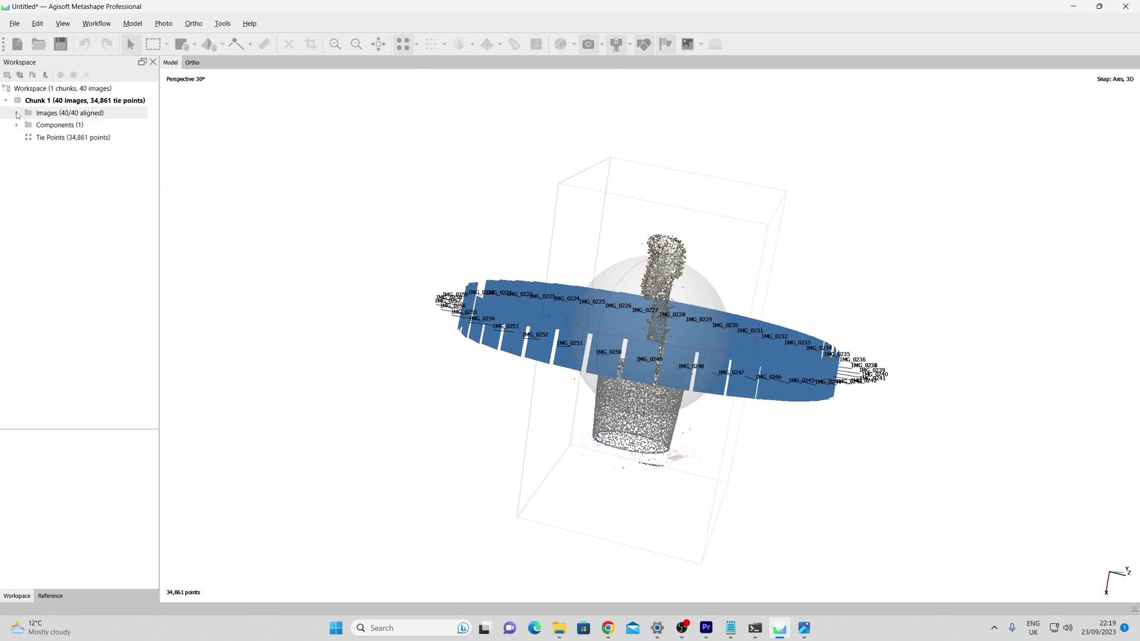
# Step: Inspect the aligned iPhone 15 Pro source photos, including IMG_0220 enlarged and IMG_0259
pyautogui.click(16, 112)
pyautogui.click(65, 126)
pyautogui.doubleClick(65, 125)
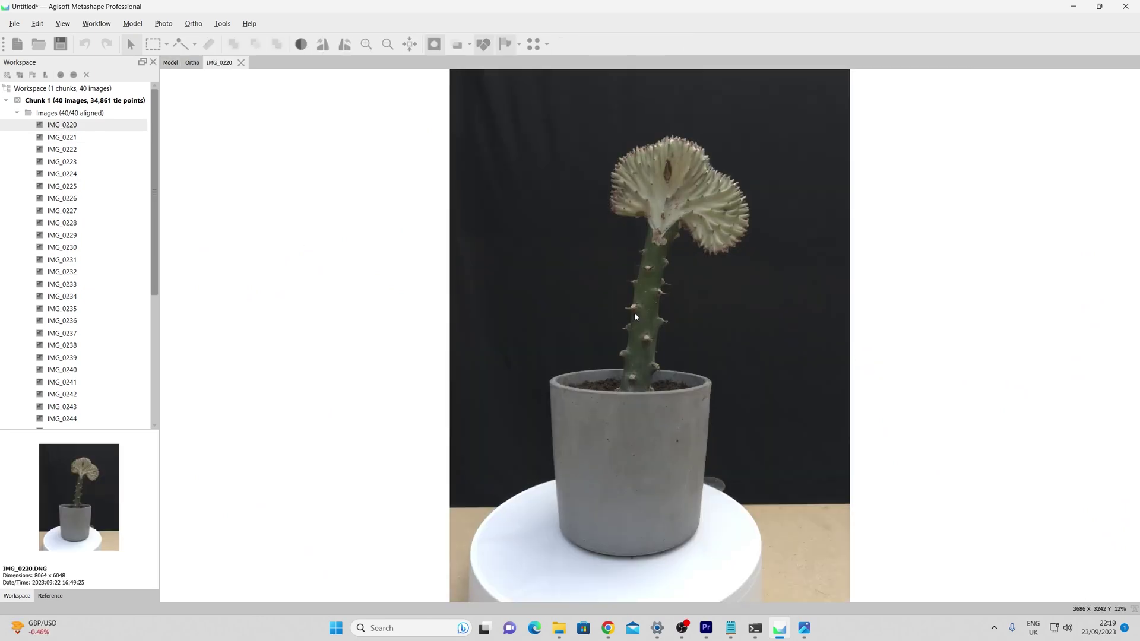
pyautogui.scroll(8, 635, 312)
pyautogui.scroll(-5, 677, 356)
pyautogui.doubleClick(67, 260)
pyautogui.scroll(-1, 558, 381)
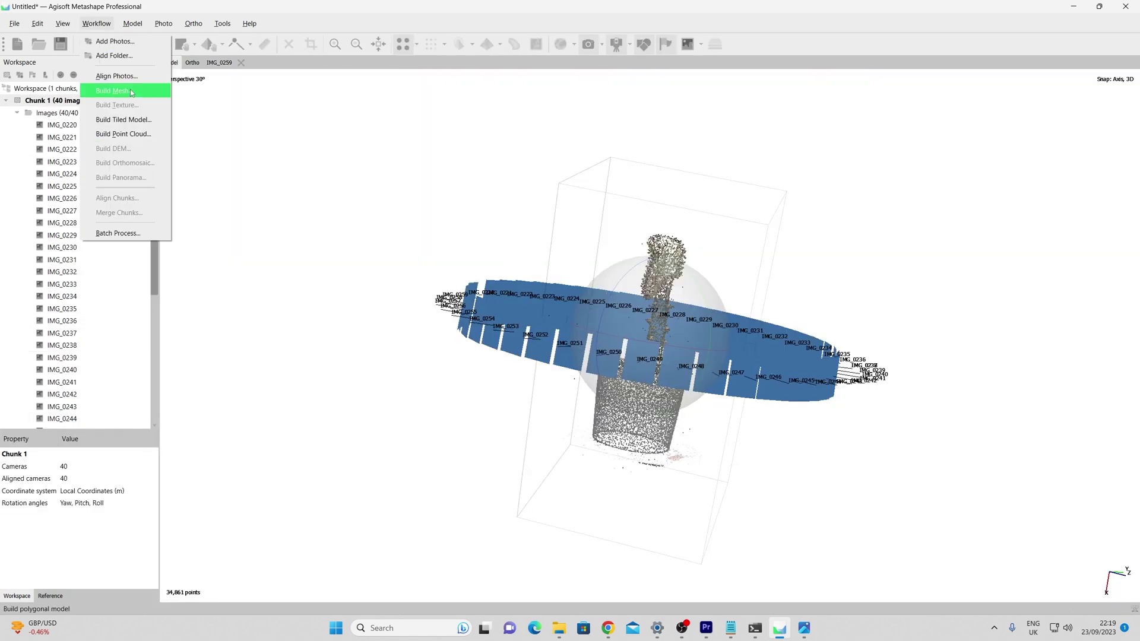
# Step: Build a mesh from depth maps with Arbitrary (3D) surface type, High quality and a face count of 10,000,000
pyautogui.click(131, 92)
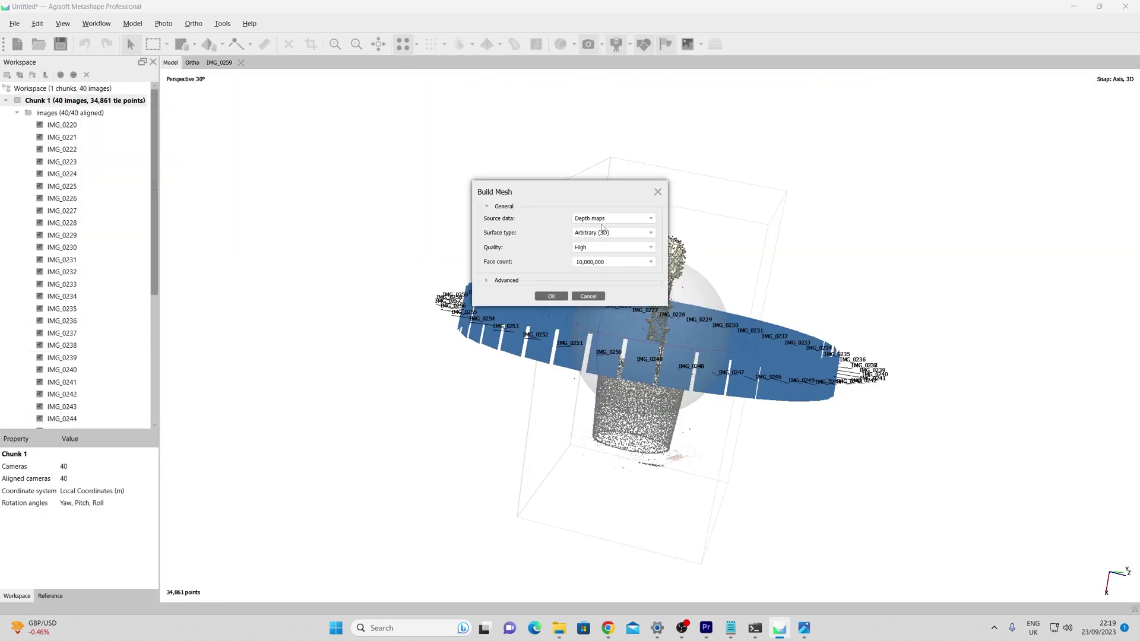
pyautogui.click(554, 297)
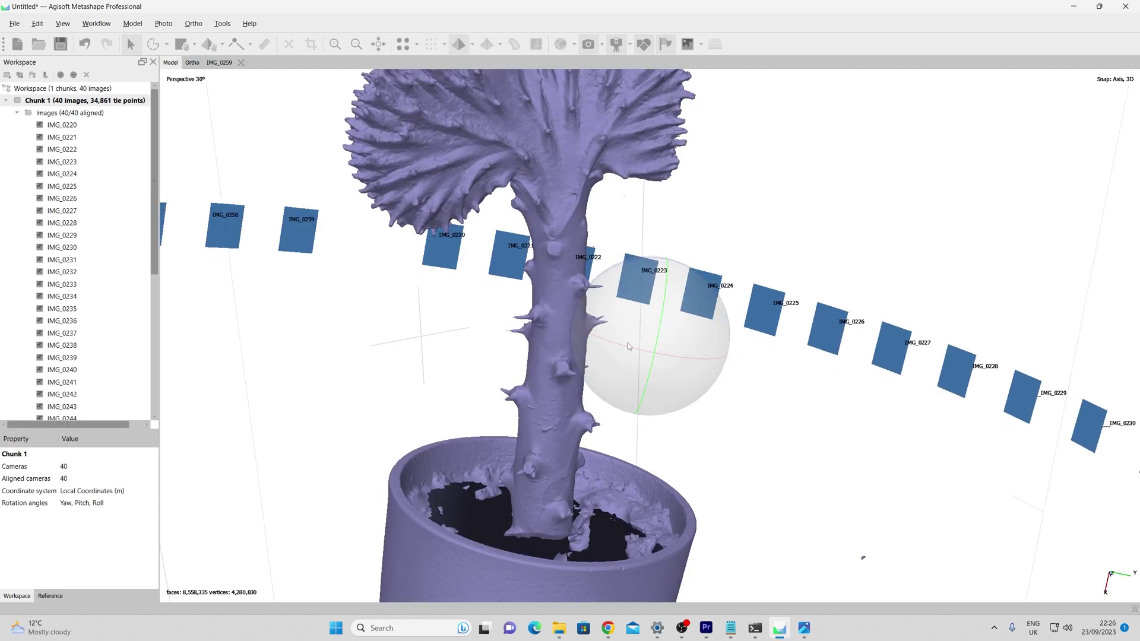
# Step: Examine the iPhone 15 Pro mesh from several sides, including a close-up of the stem and its thorns
pyautogui.scroll(5, 628, 343)
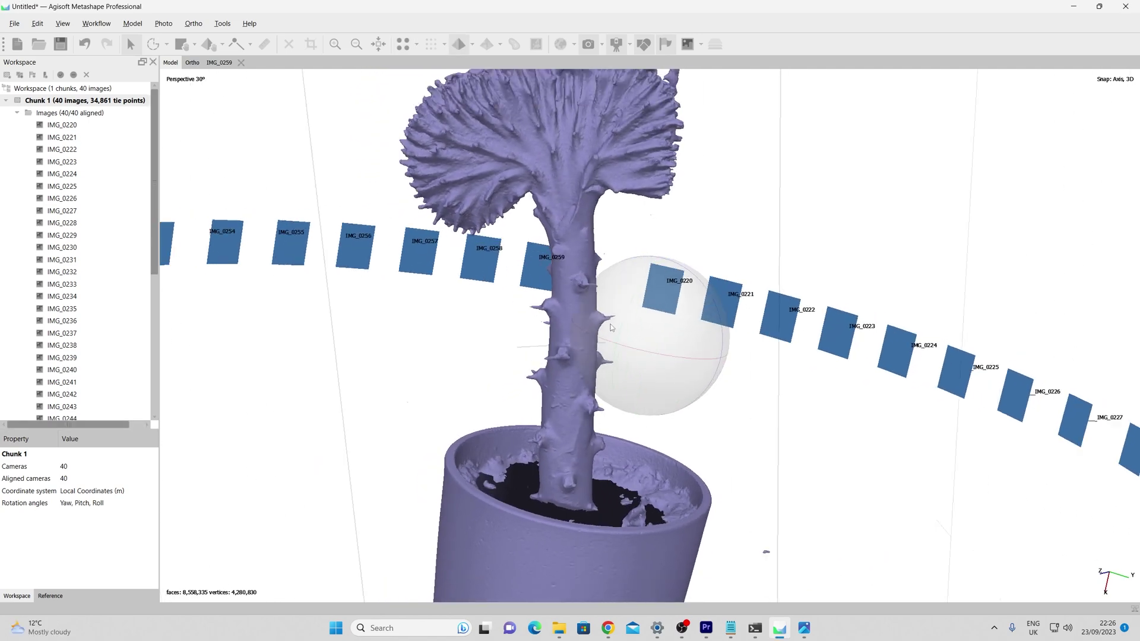
pyautogui.moveTo(610, 324); pyautogui.dragTo(721, 315)
pyautogui.moveTo(722, 315); pyautogui.dragTo(545, 233, button='middle')
pyautogui.scroll(5, 618, 366)
pyautogui.scroll(2, 515, 435)
pyautogui.moveTo(515, 434); pyautogui.dragTo(496, 308, button='middle')
pyautogui.scroll(4, 395, 342)
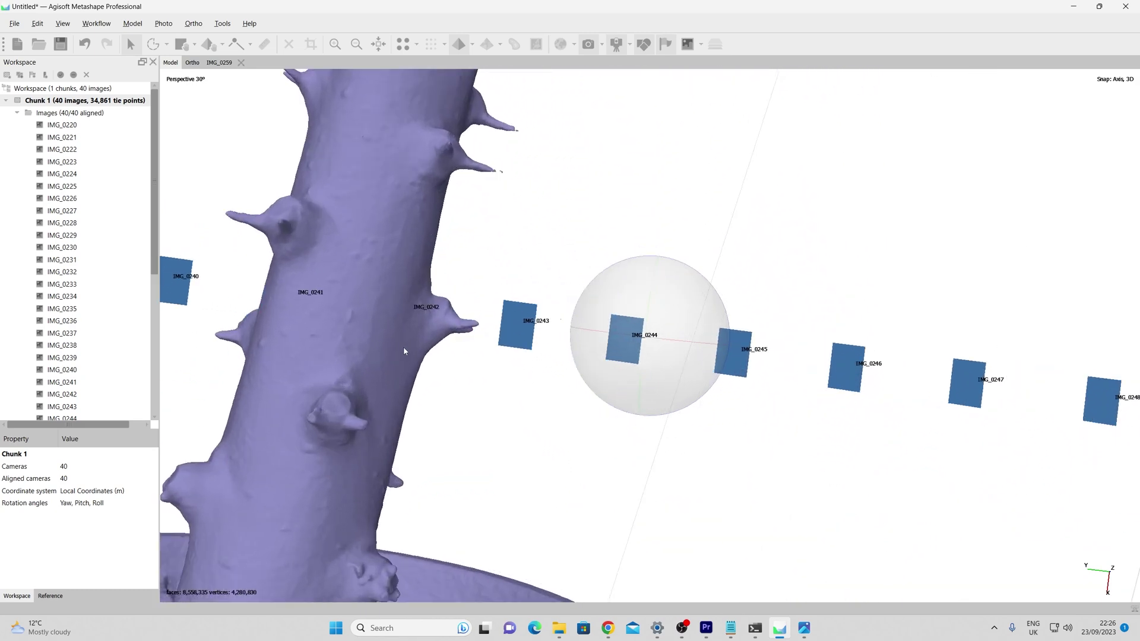
# Step: Examine the surface of the pot and the edge and ridges of the crown on the iPhone 15 Pro mesh
pyautogui.moveTo(394, 342); pyautogui.dragTo(489, 320, button='middle')
pyautogui.scroll(-4, 489, 319)
pyautogui.moveTo(518, 584); pyautogui.dragTo(539, 413, button='middle')
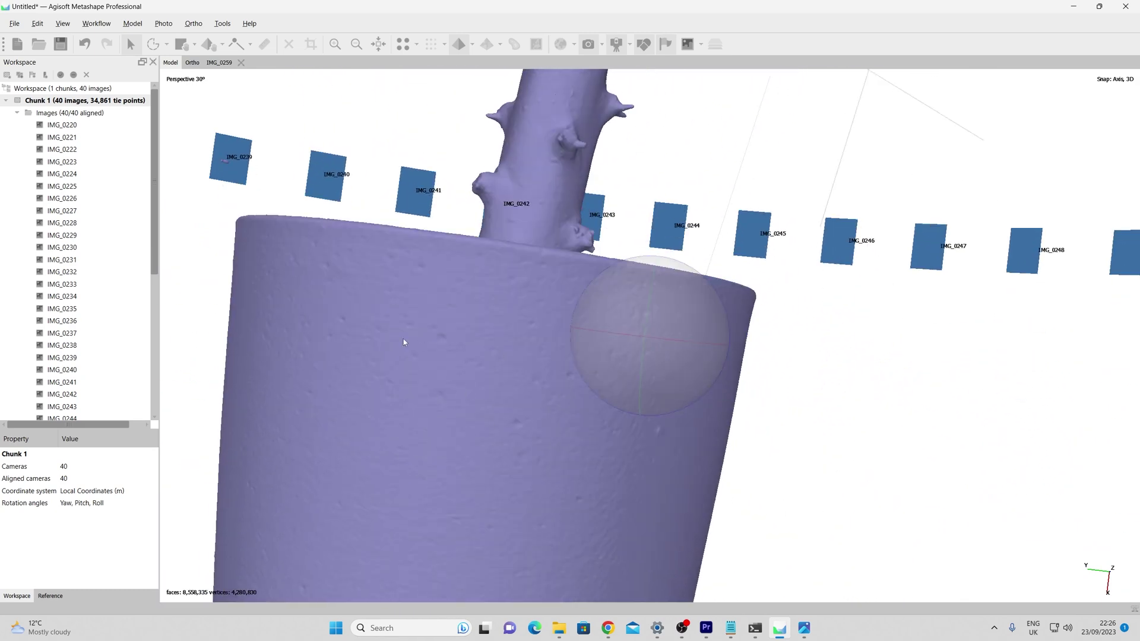
pyautogui.moveTo(377, 354); pyautogui.dragTo(788, 411)
pyautogui.moveTo(710, 403); pyautogui.dragTo(829, 273)
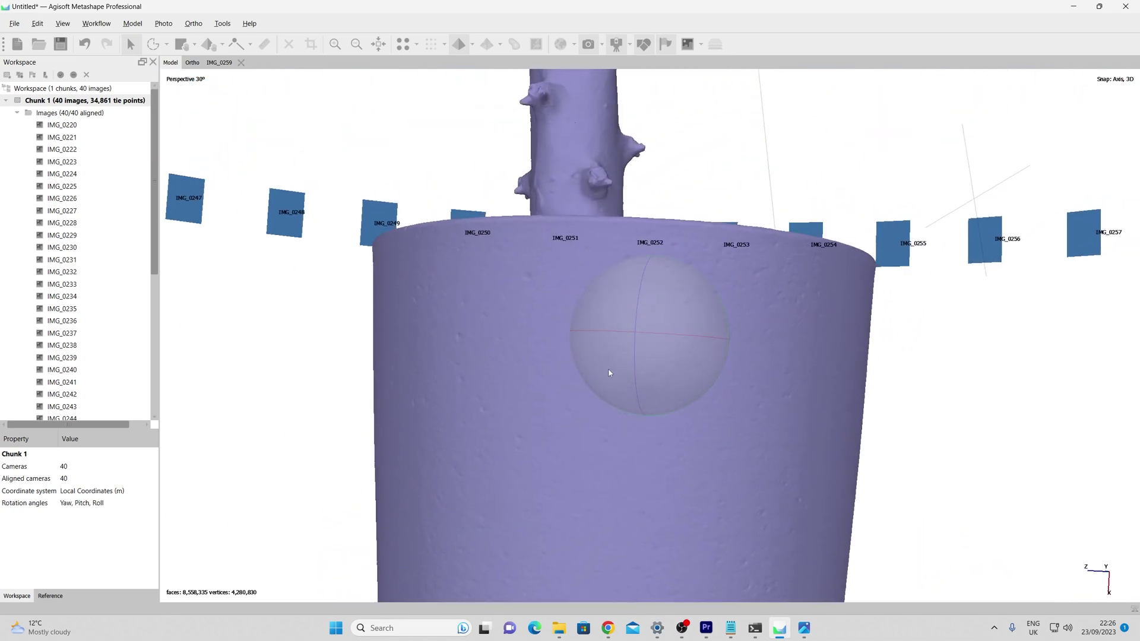
pyautogui.moveTo(576, 400); pyautogui.dragTo(551, 359)
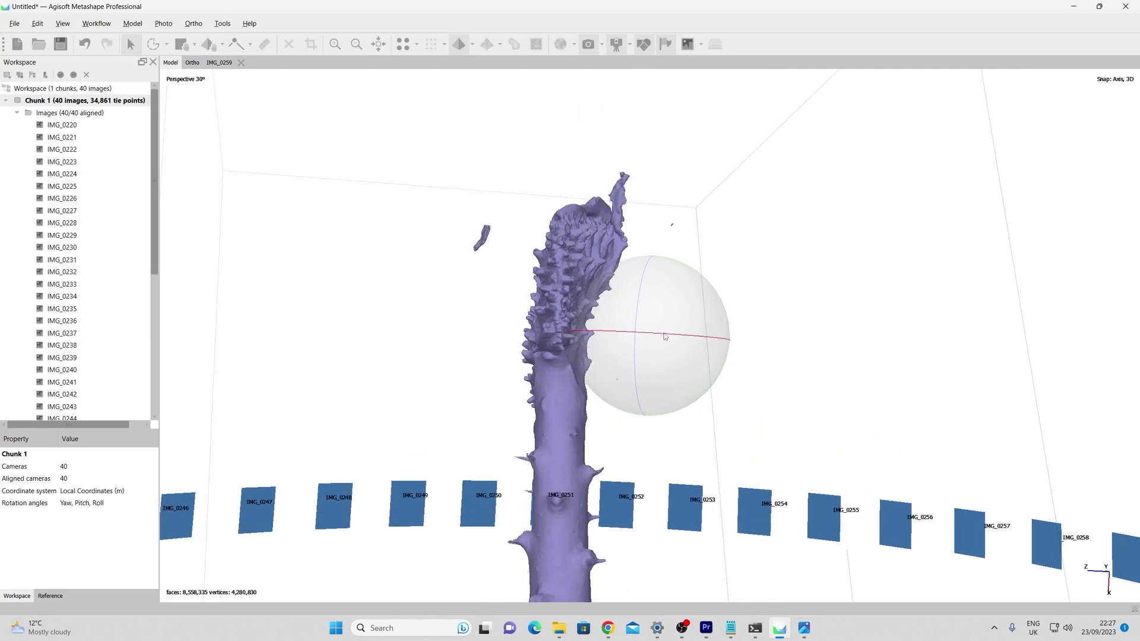
pyautogui.moveTo(665, 337); pyautogui.dragTo(508, 262)
# Step: Build a diffuse map texture from the images with Generic mapping, Mosaic blending and size 4096 x 1
pyautogui.click(92, 26)
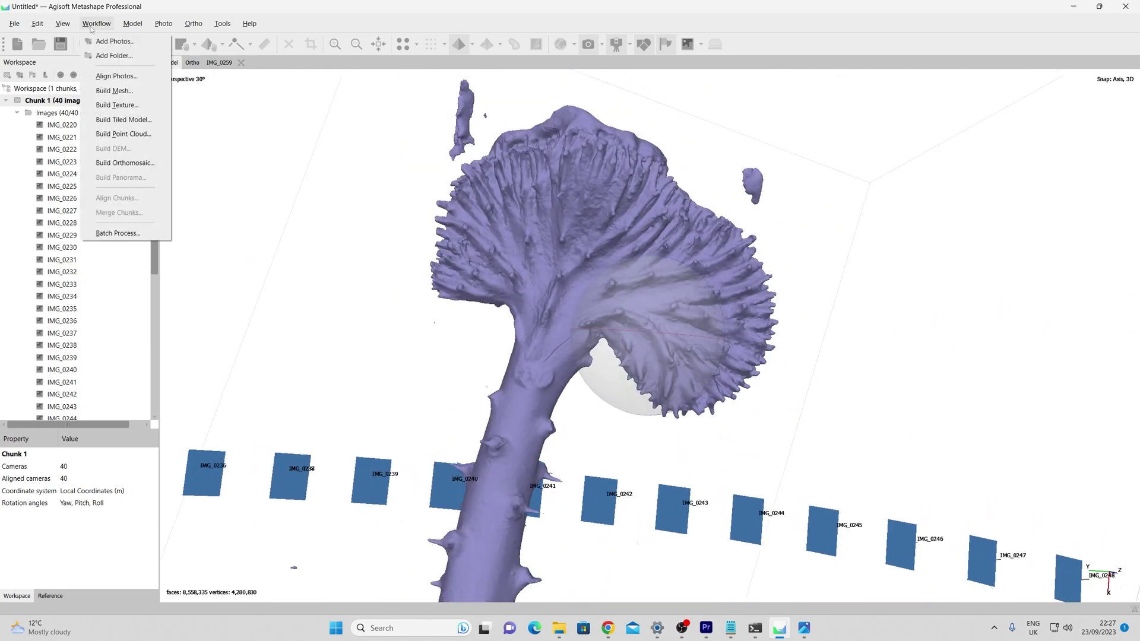
pyautogui.click(147, 109)
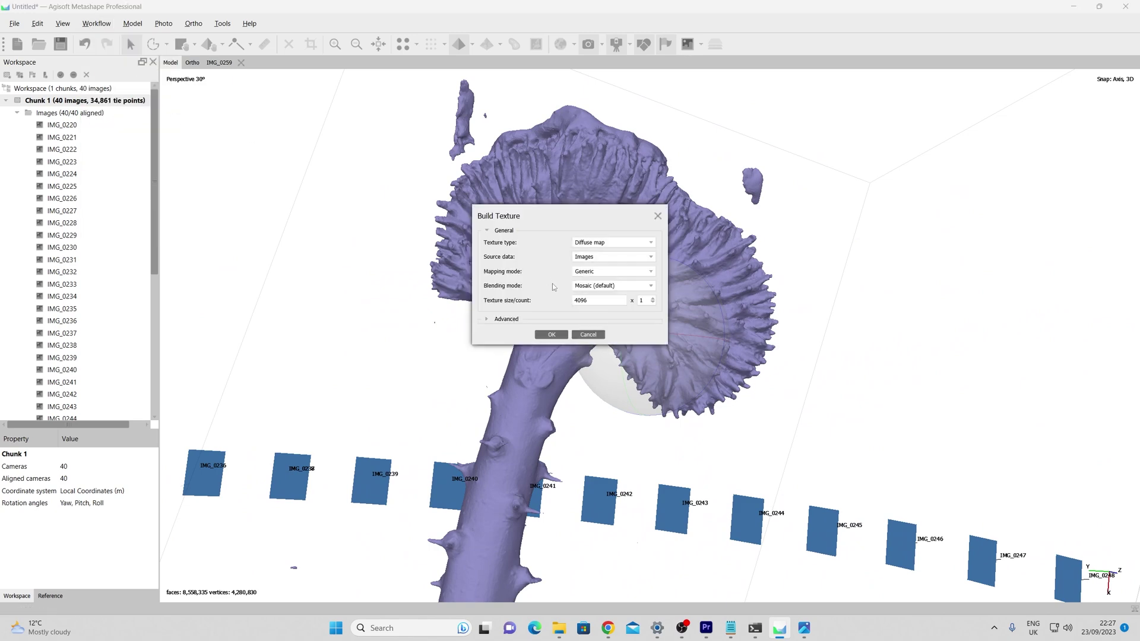
pyautogui.click(552, 334)
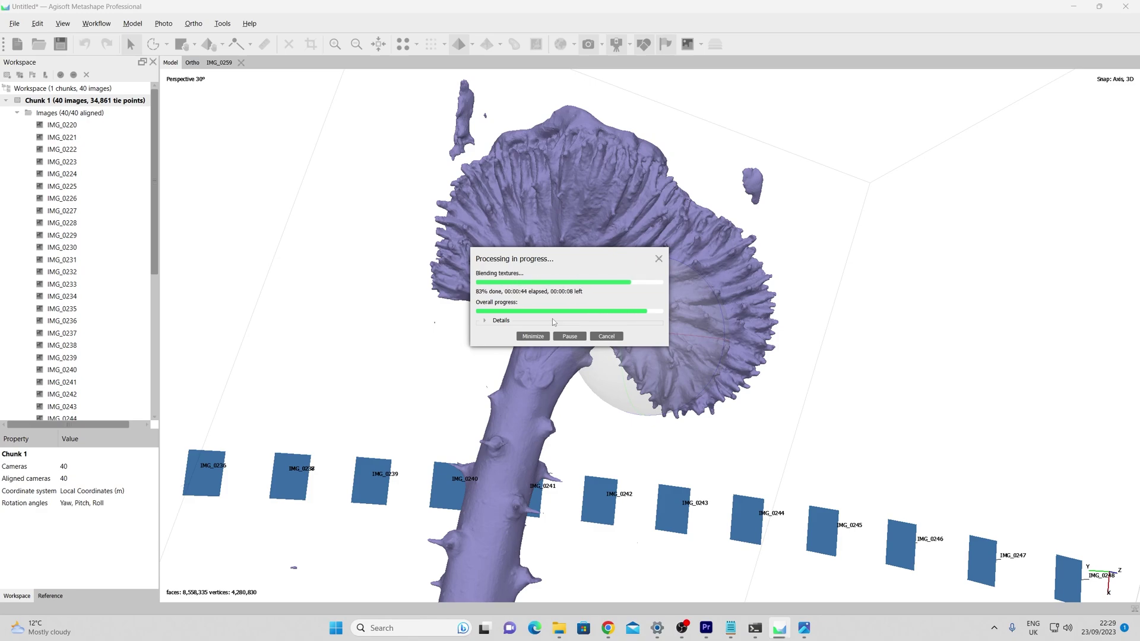
# Step: Display the iPhone 15 Pro model textured and examine the crown from different sides
pyautogui.click(472, 45)
pyautogui.click(490, 121)
pyautogui.moveTo(475, 333); pyautogui.dragTo(475, 408)
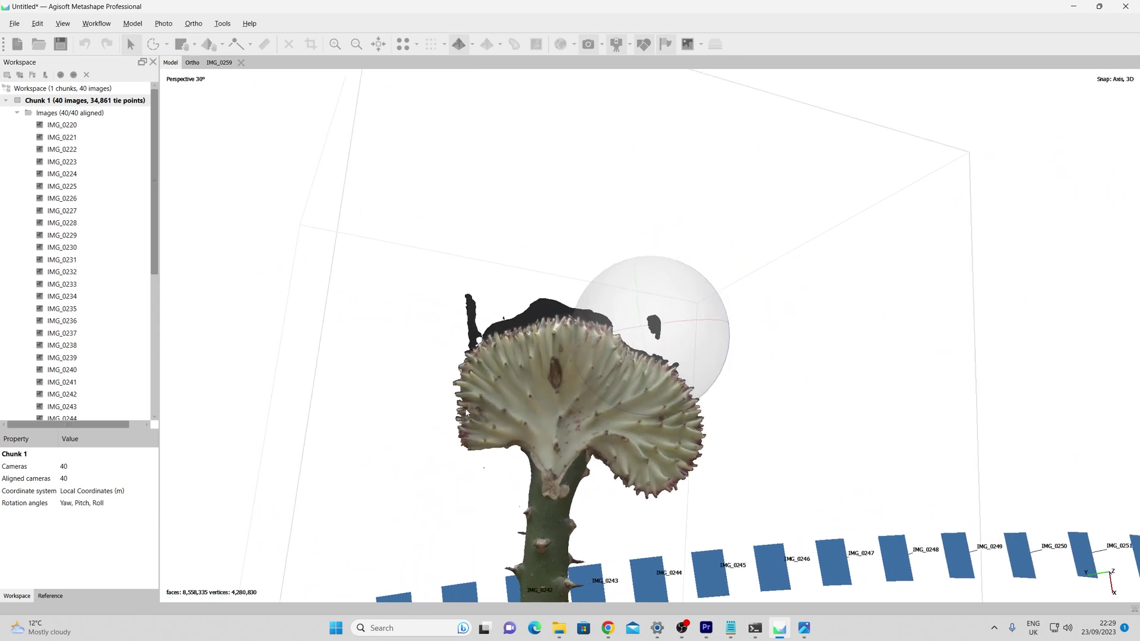
pyautogui.moveTo(649, 339); pyautogui.dragTo(562, 357)
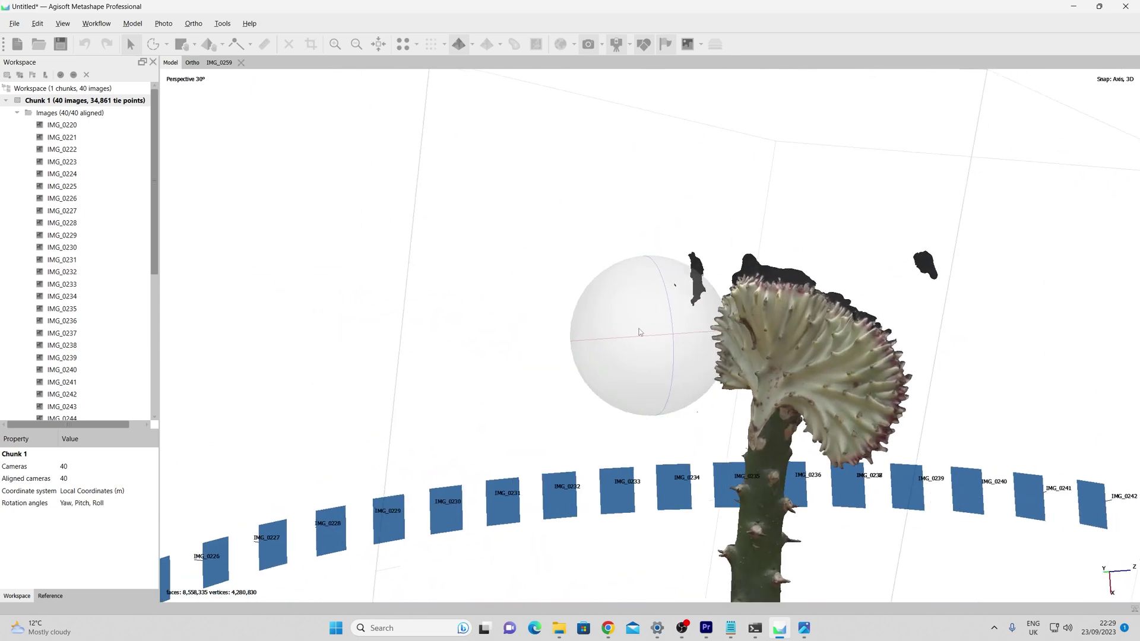
pyautogui.moveTo(634, 330); pyautogui.dragTo(683, 324)
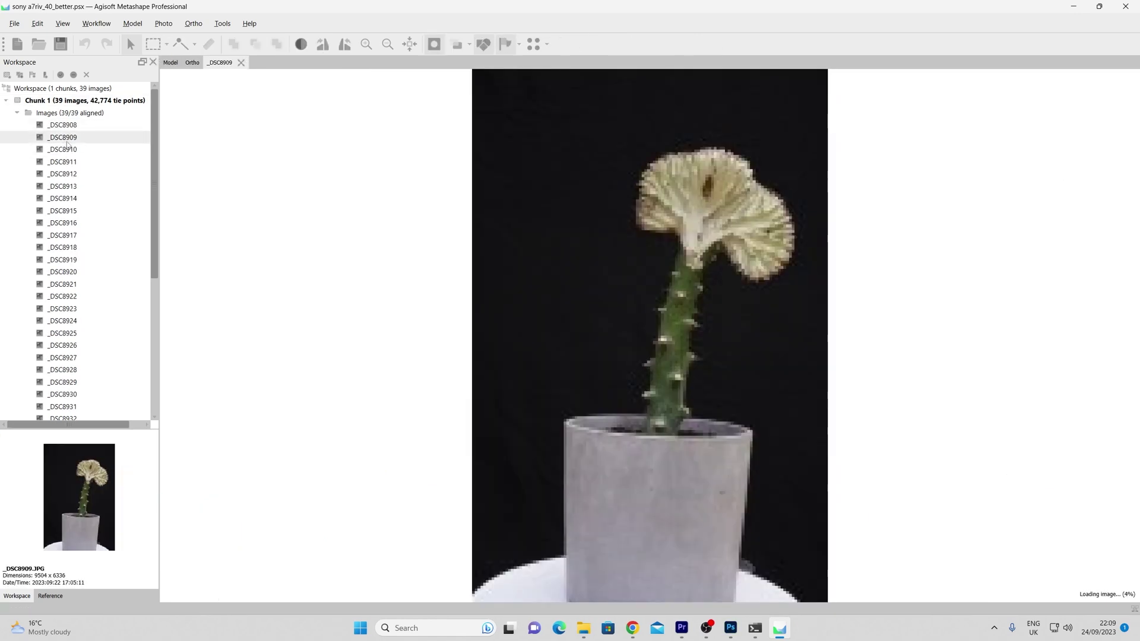
# Step: Look through the Sony a7R IV source photos, including _DSC8916, _DSC8923 and _DSC8931
pyautogui.doubleClick(63, 223)
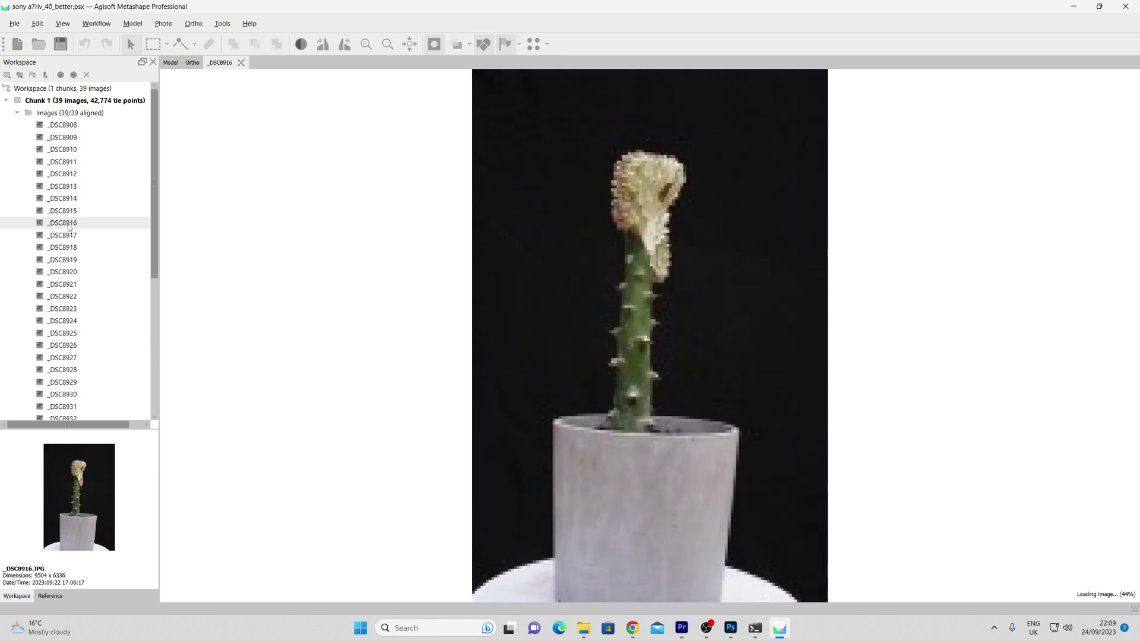
pyautogui.doubleClick(61, 275)
pyautogui.doubleClick(63, 311)
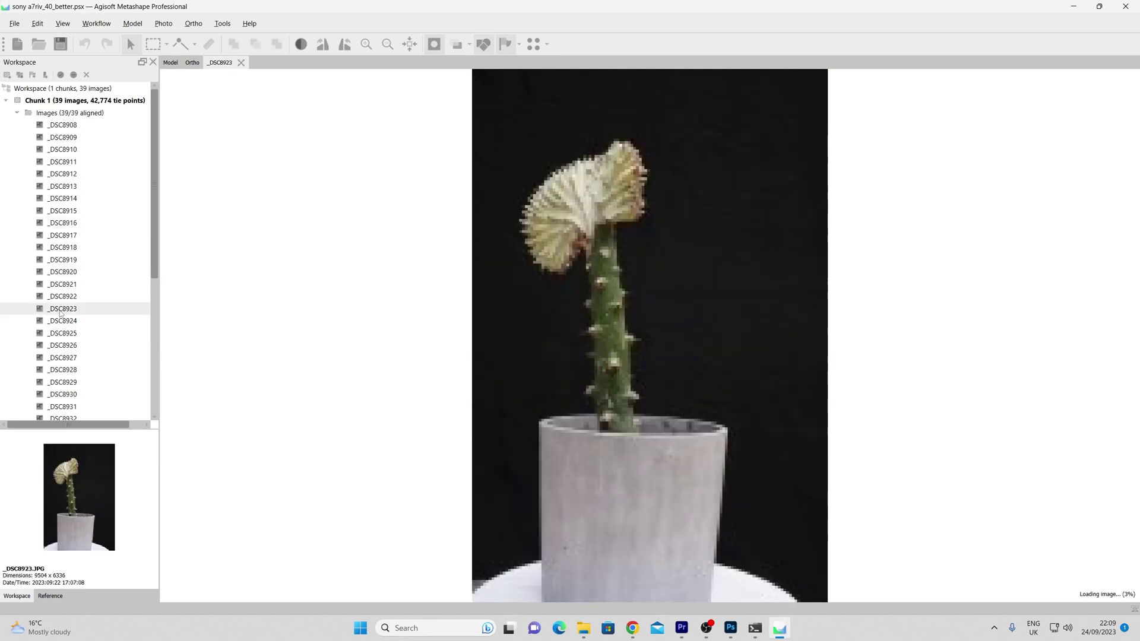
pyautogui.doubleClick(67, 361)
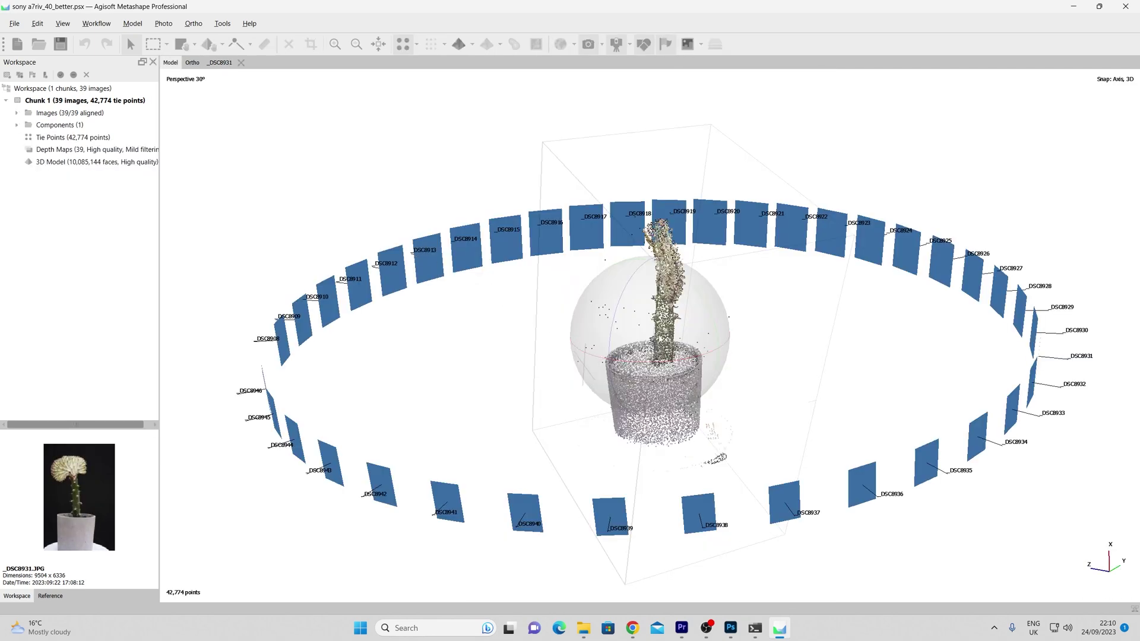
# Step: Examine the Sony a7R IV model's camera ring and solid mesh, covering the crown, stem thorns and pot surface
pyautogui.moveTo(624, 354); pyautogui.dragTo(569, 276)
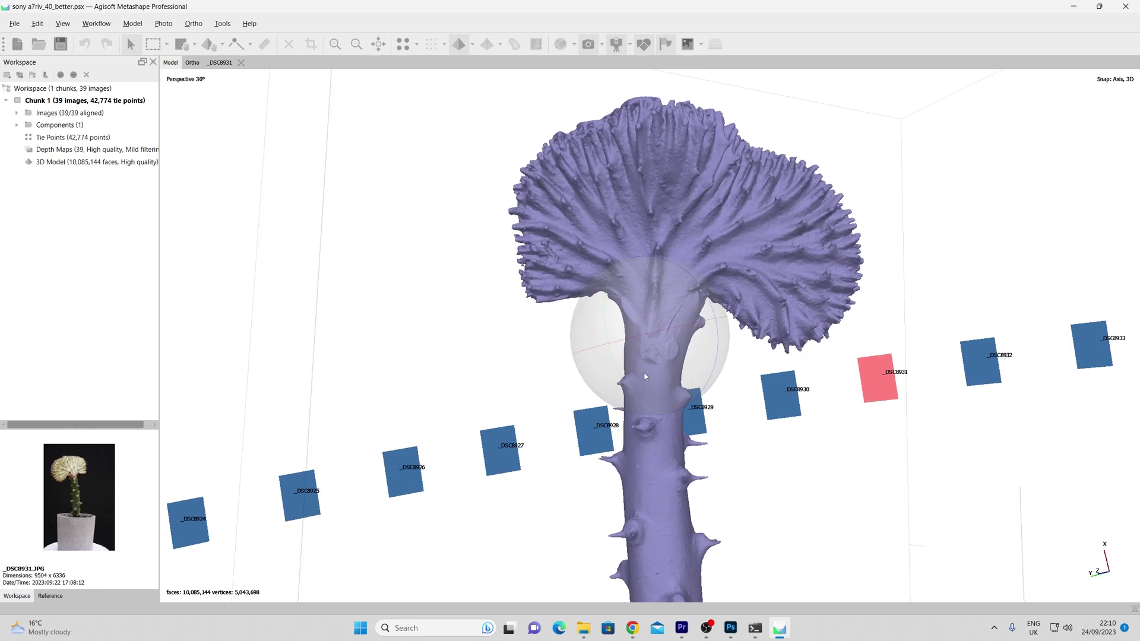
pyautogui.moveTo(700, 350); pyautogui.dragTo(603, 383)
pyautogui.moveTo(640, 321); pyautogui.dragTo(607, 395)
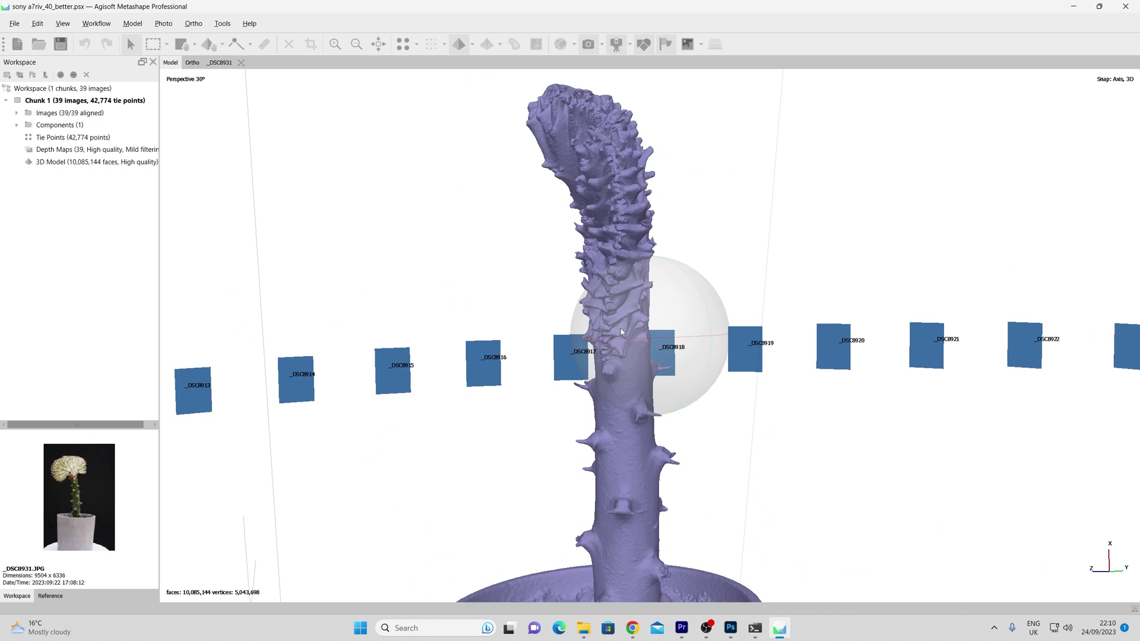
pyautogui.moveTo(621, 329)
pyautogui.mouseDown()
pyautogui.moveTo(711, 339)
pyautogui.moveTo(662, 368)
pyautogui.moveTo(621, 374)
pyautogui.moveTo(685, 293)
pyautogui.moveTo(565, 266)
pyautogui.moveTo(602, 265)
pyautogui.moveTo(600, 274)
pyautogui.mouseUp()
pyautogui.moveTo(585, 475); pyautogui.dragTo(618, 275, button='middle')
pyautogui.scroll(3, 619, 297)
pyautogui.moveTo(618, 359); pyautogui.dragTo(529, 350)
# Step: Display the Sony model textured and view the stem and the underside of the crown up close
pyautogui.click(472, 45)
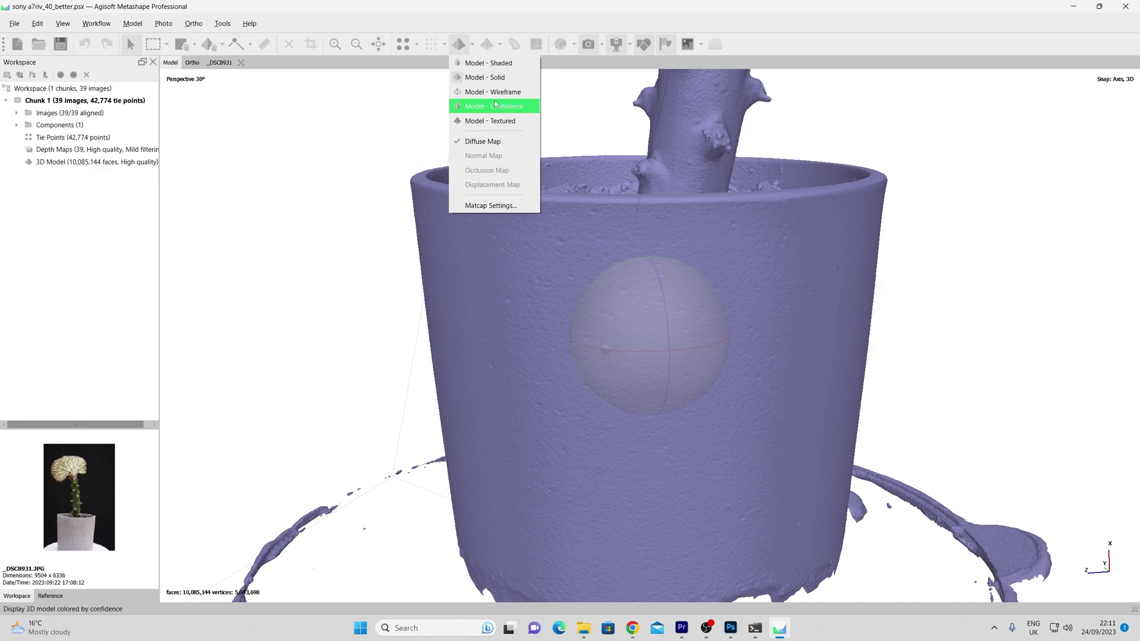
pyautogui.click(492, 121)
pyautogui.scroll(-5, 536, 311)
pyautogui.moveTo(534, 311); pyautogui.dragTo(509, 428, button='middle')
pyautogui.scroll(3, 636, 291)
pyautogui.scroll(8, 638, 293)
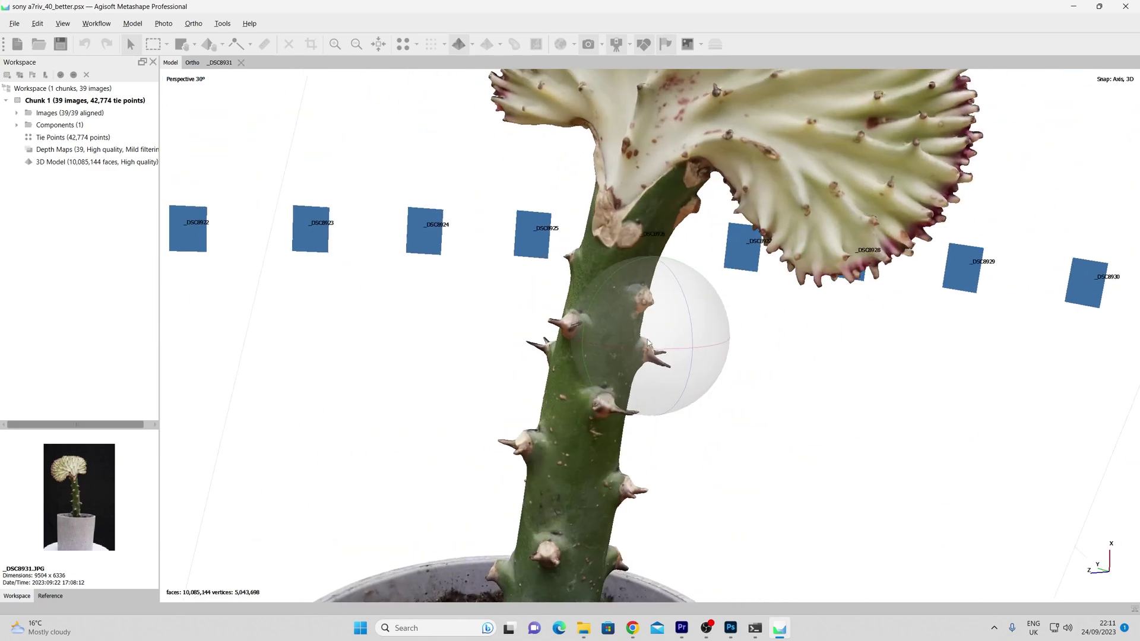
# Step: Examine the Sony model's textured thorns, the junction below the crown and the rest of the plant
pyautogui.moveTo(642, 295); pyautogui.dragTo(596, 313)
pyautogui.scroll(6, 582, 371)
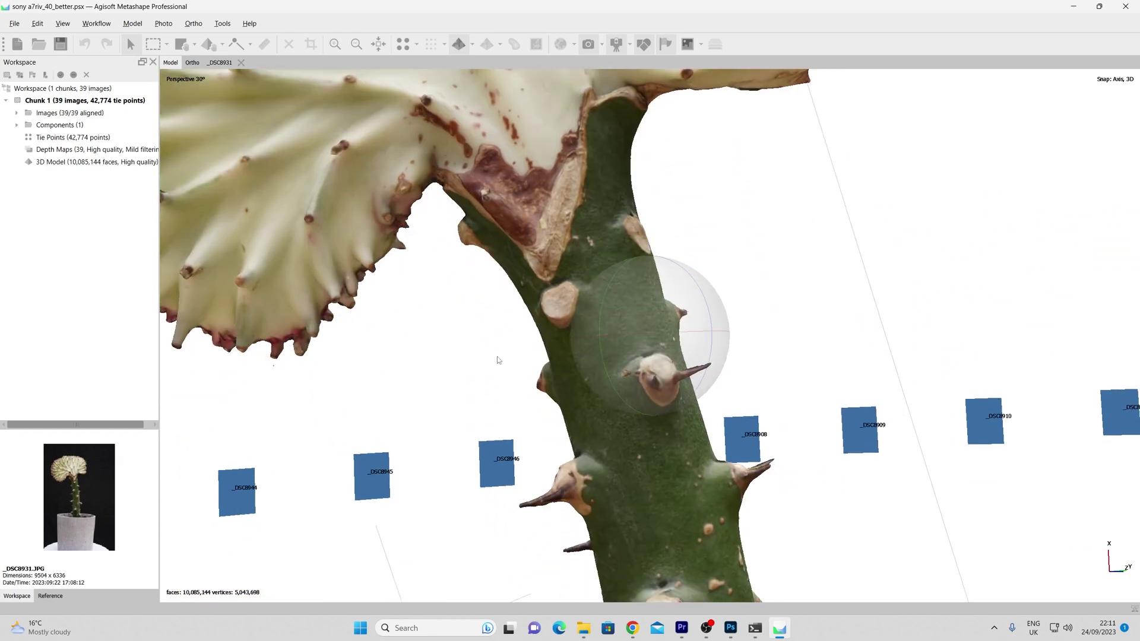
pyautogui.scroll(-4, 499, 361)
pyautogui.moveTo(499, 360); pyautogui.dragTo(440, 119, button='middle')
pyautogui.moveTo(419, 361); pyautogui.dragTo(463, 493, button='middle')
# Step: Start exporting the Sony a7R IV 3D model from the project
pyautogui.click(14, 24)
pyautogui.moveTo(57, 137)
pyautogui.click(195, 151)
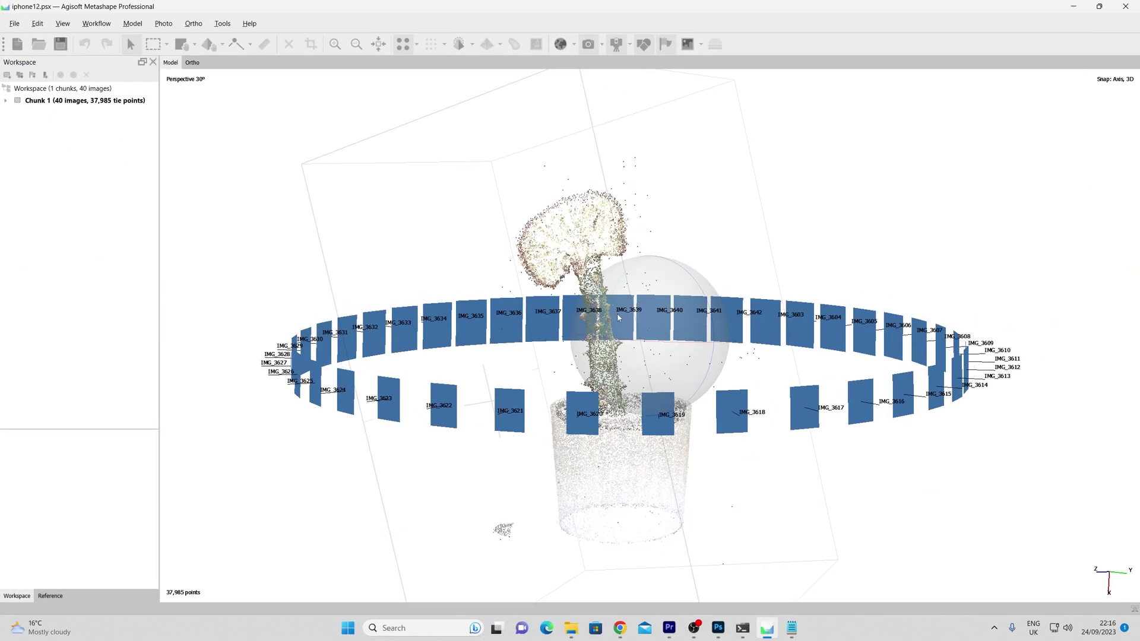
# Step: Examine the tie points in iphone12.psx, then display the mesh and inspect its crown, stem and thorns
pyautogui.moveTo(663, 348); pyautogui.dragTo(671, 349)
pyautogui.moveTo(604, 390); pyautogui.dragTo(606, 368)
pyautogui.moveTo(332, 204); pyautogui.dragTo(379, 188)
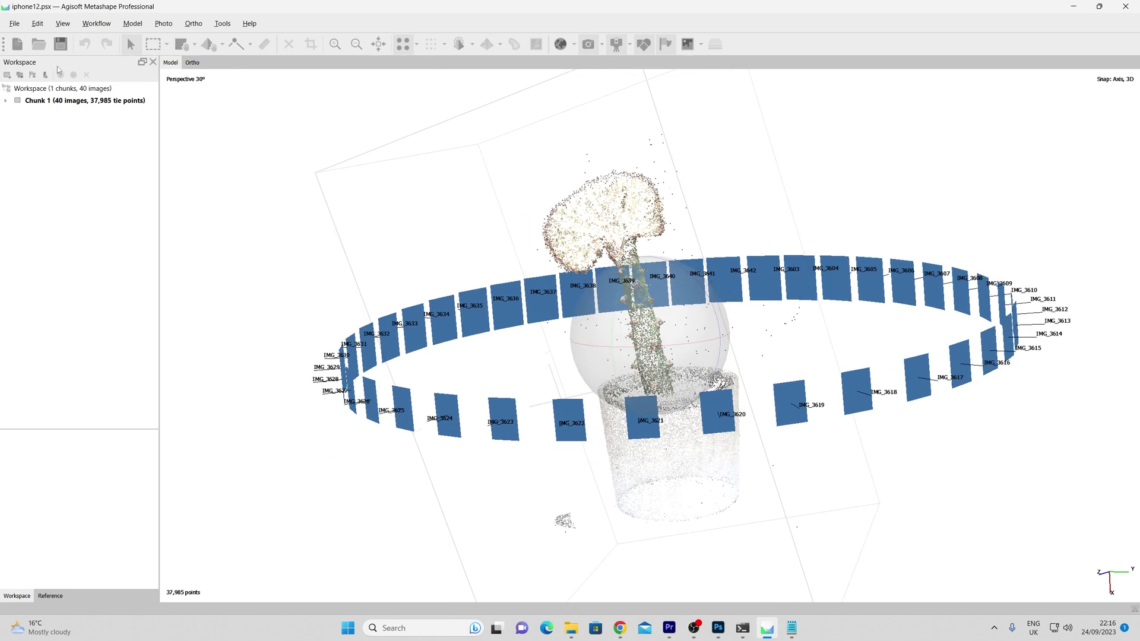
pyautogui.click(485, 63)
pyautogui.scroll(10, 650, 347)
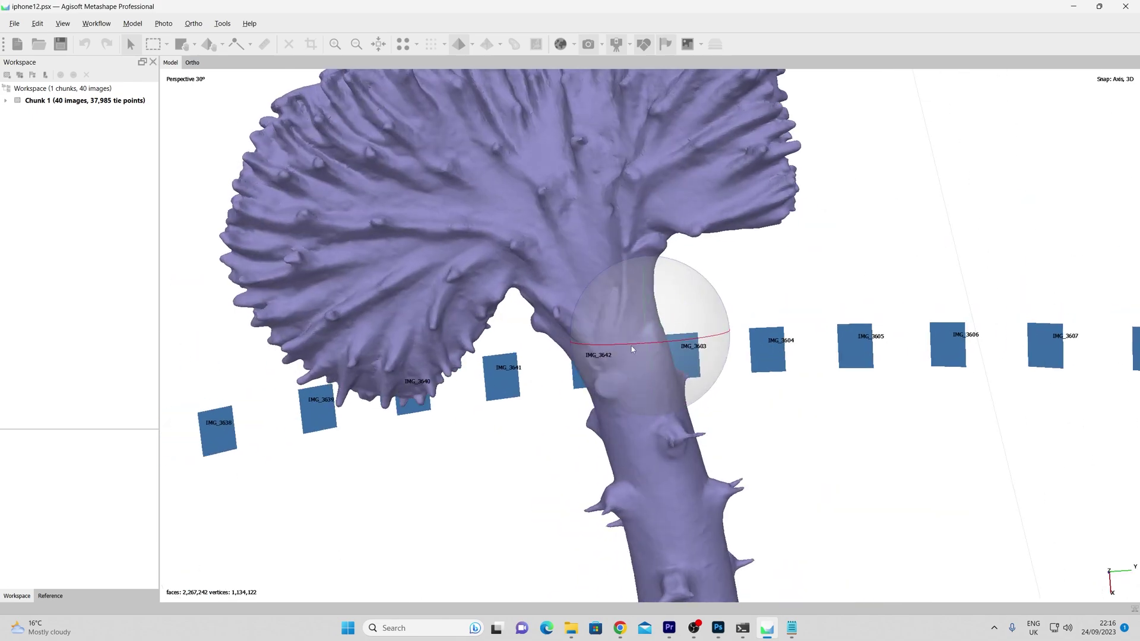
pyautogui.moveTo(630, 343); pyautogui.dragTo(787, 319)
pyautogui.moveTo(641, 322); pyautogui.dragTo(614, 300)
pyautogui.moveTo(669, 358); pyautogui.dragTo(570, 289)
# Step: Build a 4096 x 1 diffuse map texture for the iPhone 12 Pro model with Generic mapping and Mosaic blending
pyautogui.click(97, 23)
pyautogui.click(118, 107)
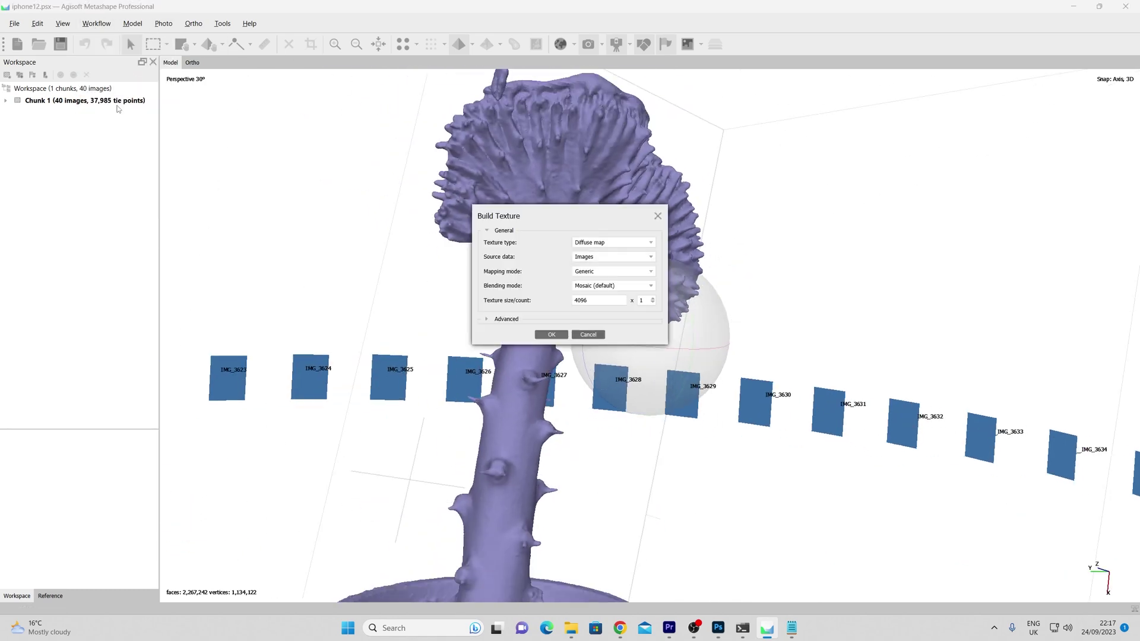
pyautogui.click(551, 335)
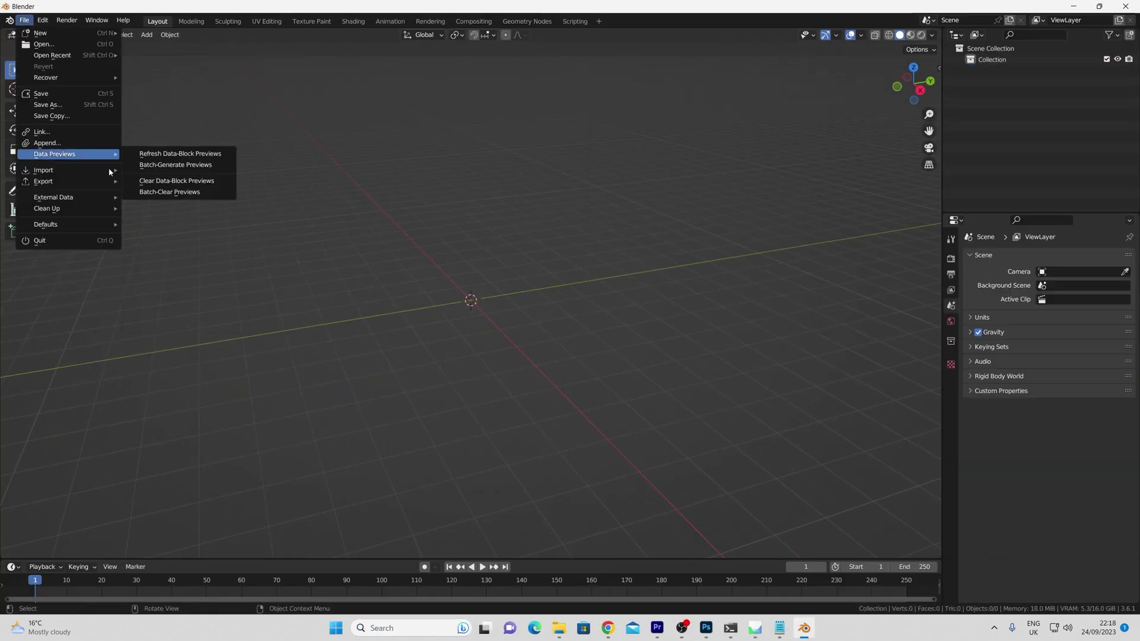
# Step: Switch to Blender and import a model with the legacy Wavefront (.obj) importer
pyautogui.moveTo(109, 171)
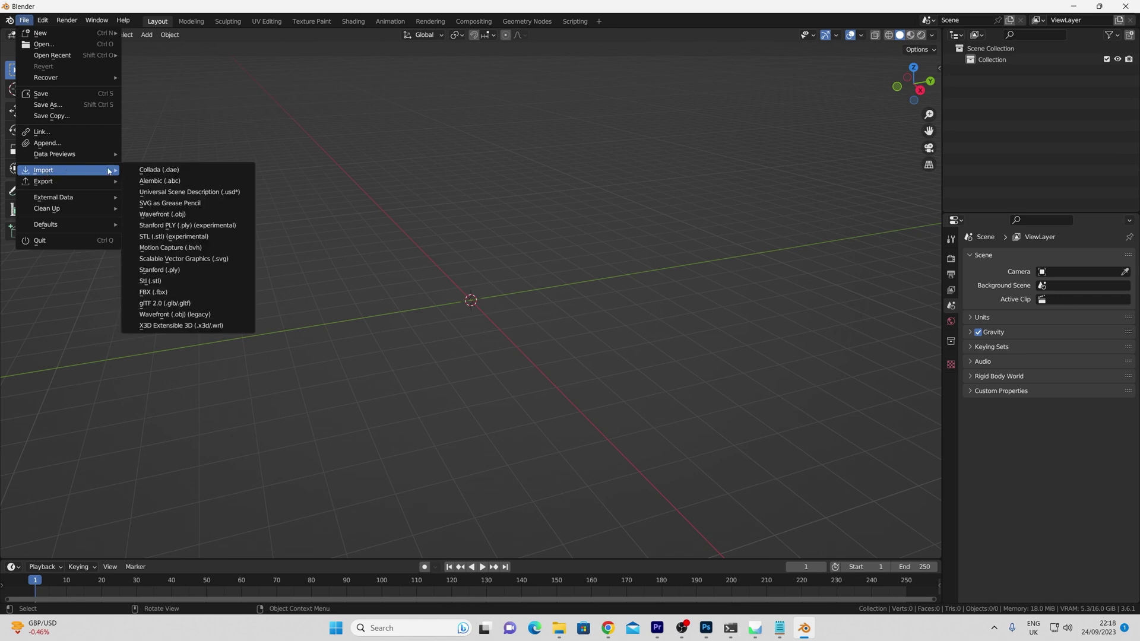
pyautogui.click(205, 314)
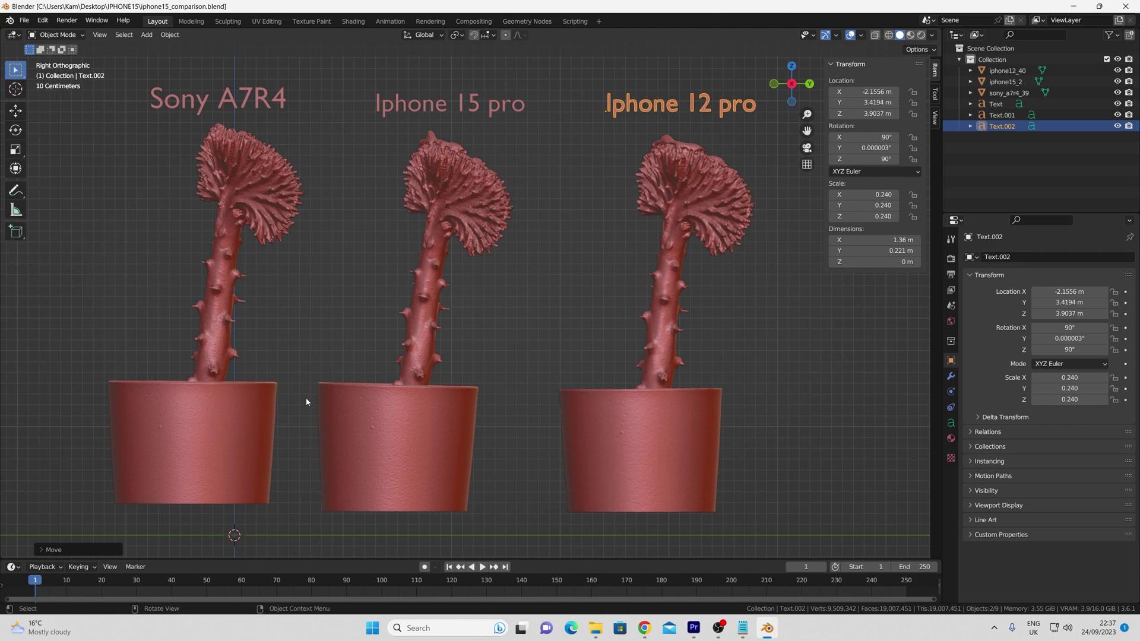
# Step: Isolate the Sony A7R4 model by hiding every other object, and examine the surface of its pot
pyautogui.click(187, 442)
pyautogui.hotkey('shift', 'h')
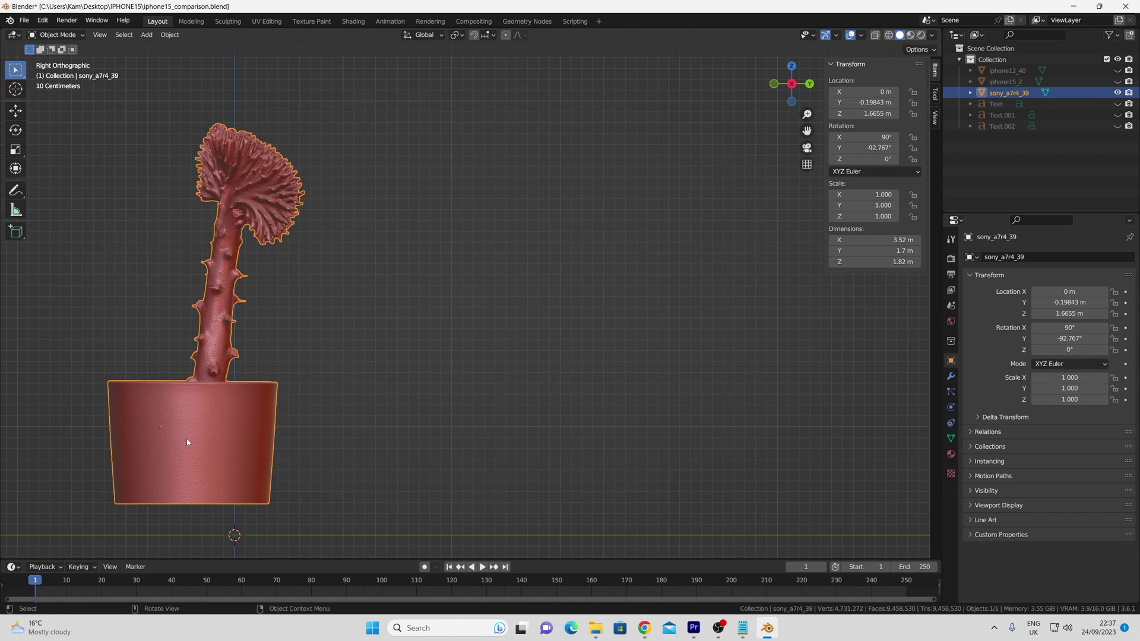
pyautogui.scroll(3, 192, 386)
pyautogui.keyDown('shift'); pyautogui.moveTo(76, 423); pyautogui.dragTo(325, 286, button='middle'); pyautogui.keyUp('shift')
pyautogui.scroll(2, 367, 362)
pyautogui.keyDown('shift'); pyautogui.moveTo(266, 417); pyautogui.dragTo(283, 326, button='middle'); pyautogui.keyUp('shift')
pyautogui.keyDown('shift'); pyautogui.scroll(12, 201, 326); pyautogui.keyUp('shift')
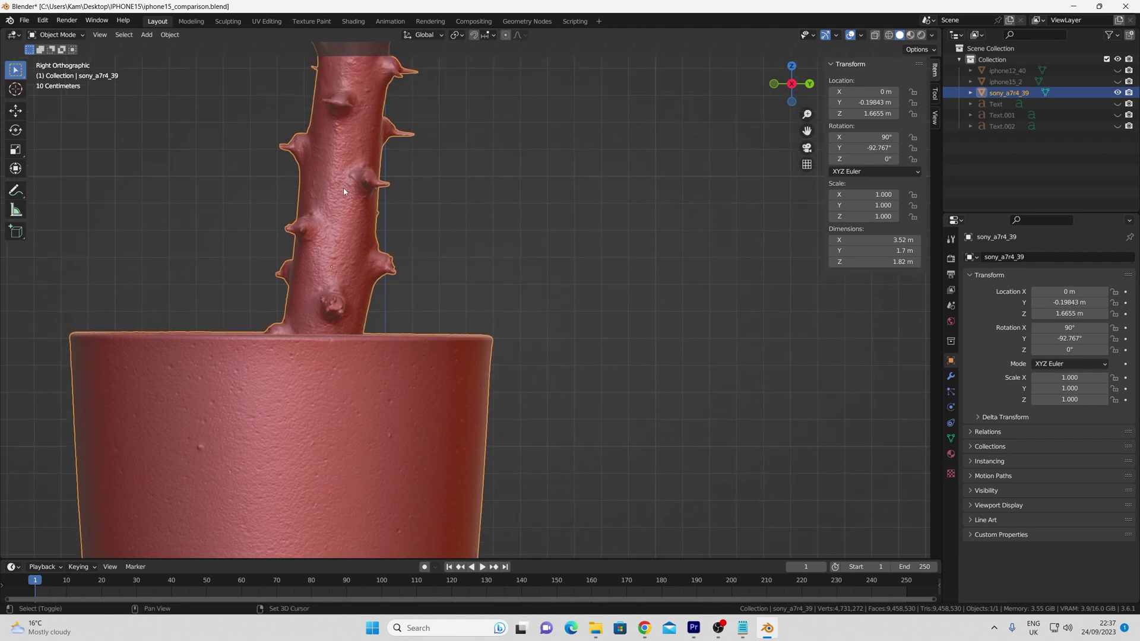
# Step: Examine the Sony A7R4 model's stem, thorns and crown from several sides for fine surface detail
pyautogui.keyDown('shift'); pyautogui.moveTo(319, 271); pyautogui.dragTo(312, 309, button='middle'); pyautogui.keyUp('shift')
pyautogui.keyDown('shift'); pyautogui.moveTo(329, 171); pyautogui.dragTo(306, 323, button='middle'); pyautogui.keyUp('shift')
pyautogui.scroll(3, 296, 238)
pyautogui.moveTo(295, 239)
pyautogui.mouseDown(button='middle')
pyautogui.moveTo(356, 239)
pyautogui.moveTo(276, 233)
pyautogui.moveTo(248, 307)
pyautogui.moveTo(190, 306)
pyautogui.moveTo(194, 278)
pyautogui.mouseUp(button='middle')
pyautogui.scroll(-3, 278, 227)
pyautogui.click(277, 357)
pyautogui.scroll(4, 166, 320)
pyautogui.keyDown('shift'); pyautogui.moveTo(165, 320); pyautogui.dragTo(399, 325, button='middle'); pyautogui.keyUp('shift')
pyautogui.keyDown('shift'); pyautogui.moveTo(334, 475); pyautogui.dragTo(377, 240, button='middle'); pyautogui.keyUp('shift')
pyautogui.moveTo(280, 443); pyautogui.dragTo(486, 439, button='middle')
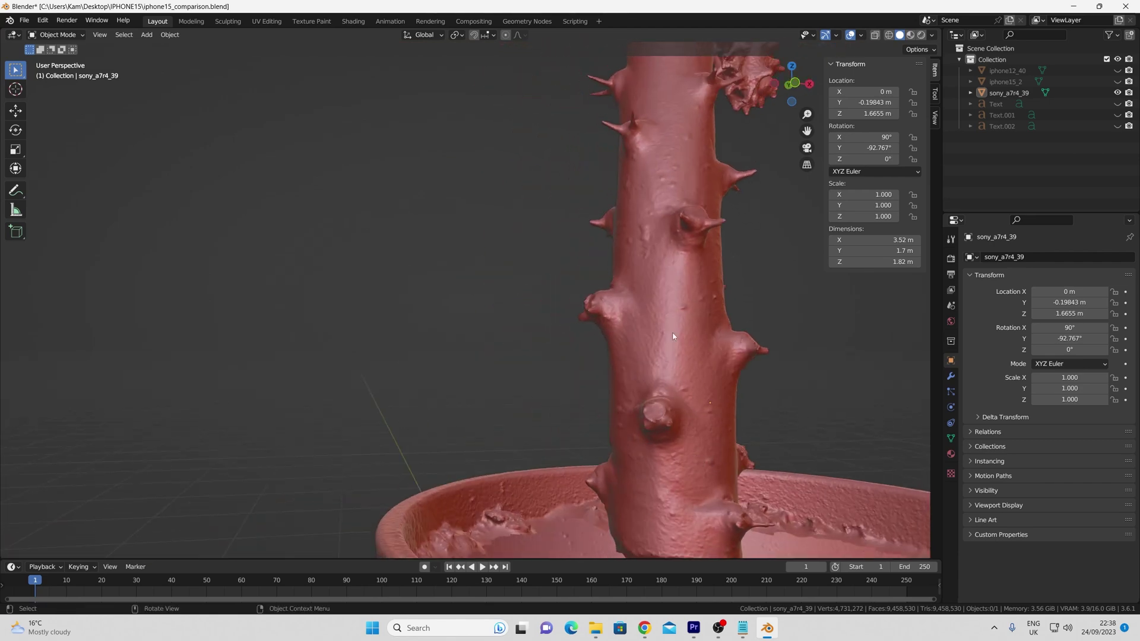
pyautogui.moveTo(674, 336); pyautogui.dragTo(302, 316, button='middle')
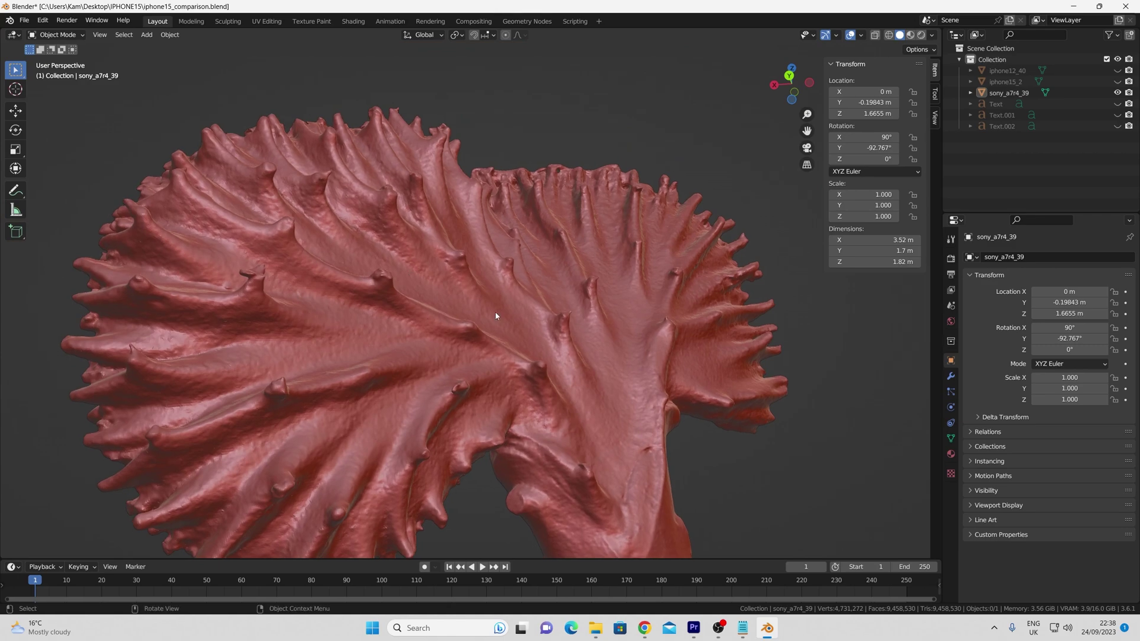
pyautogui.moveTo(494, 325); pyautogui.dragTo(523, 310, button='middle')
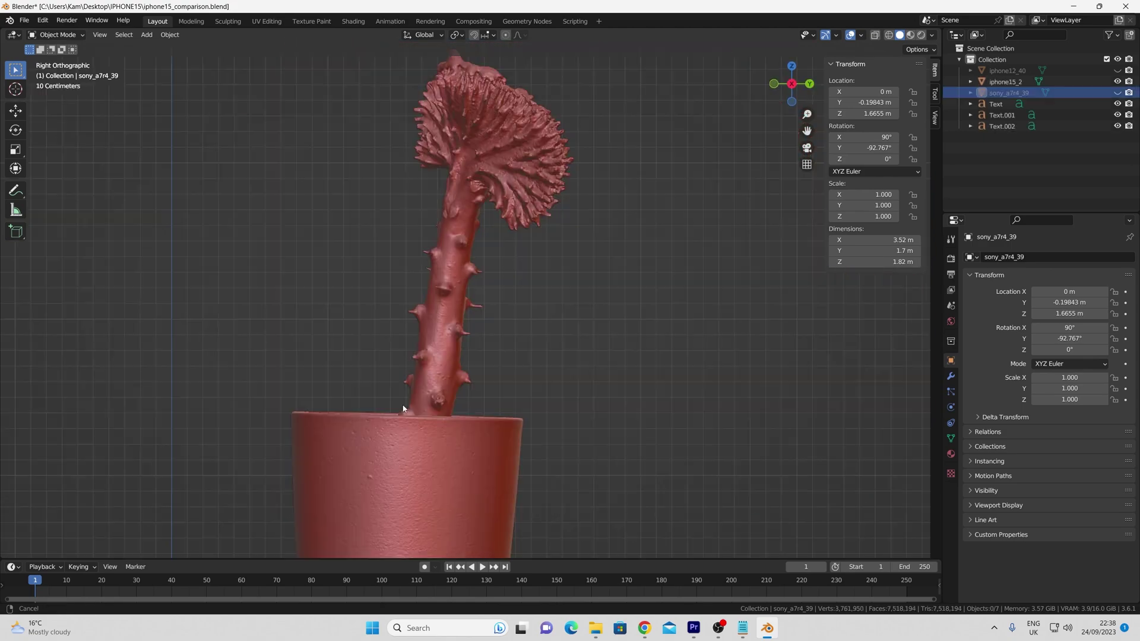
# Step: Examine the iPhone 15 Pro model's pot, stem, thorns and crown from the front and the back
pyautogui.keyDown('shift'); pyautogui.moveTo(402, 406); pyautogui.dragTo(400, 380, button='middle'); pyautogui.keyUp('shift')
pyautogui.scroll(3, 430, 345)
pyautogui.moveTo(382, 439)
pyautogui.keyDown('shift'); pyautogui.mouseDown(button='middle')
pyautogui.moveTo(434, 291)
pyautogui.moveTo(398, 441)
pyautogui.mouseUp(button='middle'); pyautogui.keyUp('shift')
pyautogui.scroll(-1, 398, 439)
pyautogui.moveTo(414, 352); pyautogui.dragTo(364, 416, button='middle')
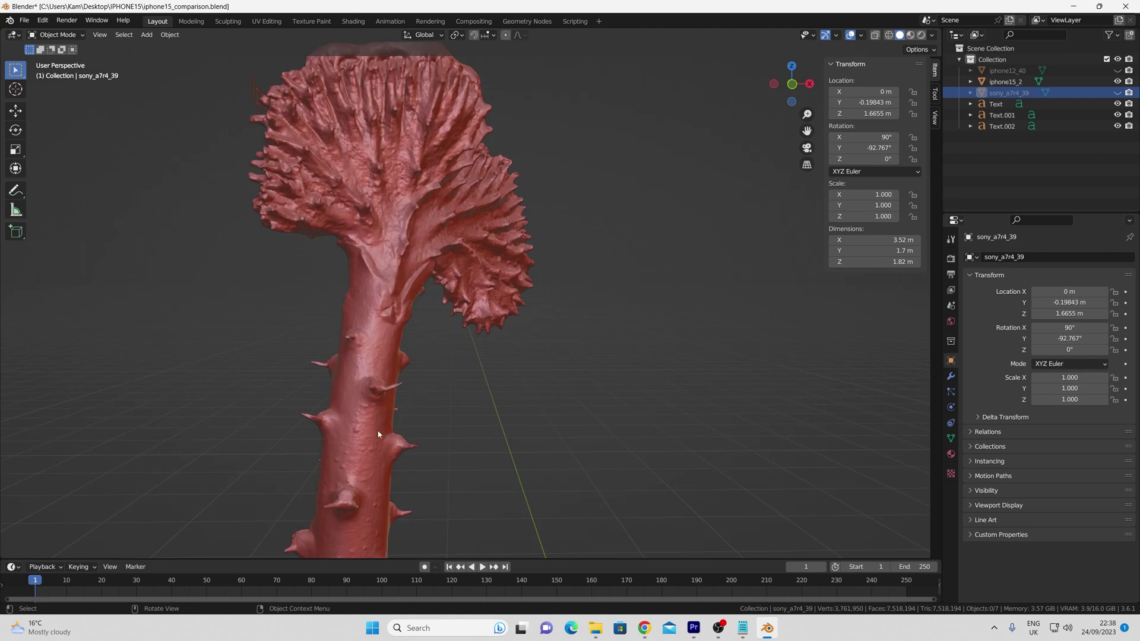
pyautogui.moveTo(372, 462); pyautogui.dragTo(425, 457, button='middle')
pyautogui.moveTo(393, 268); pyautogui.dragTo(563, 375, button='middle')
pyautogui.moveTo(443, 404); pyautogui.dragTo(336, 323, button='middle')
pyautogui.scroll(3, 336, 326)
pyautogui.scroll(-5, 368, 375)
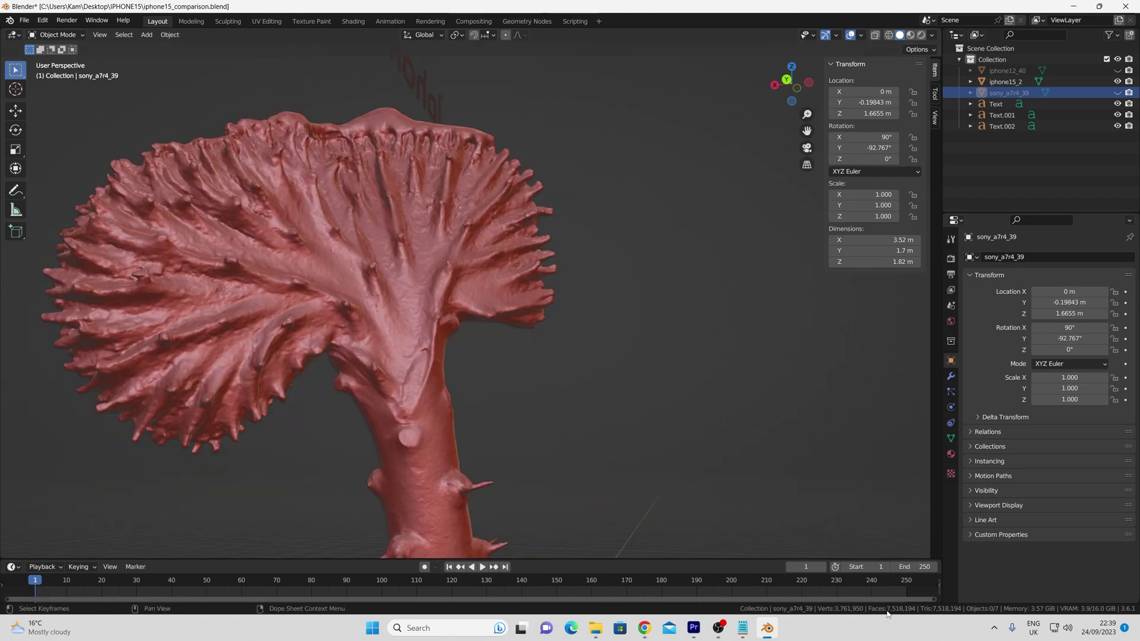
# Step: Examine the iPhone 12 Pro model on its own, checking its stem, thorns and crown up close and its overall shape
pyautogui.moveTo(558, 523); pyautogui.dragTo(520, 396, button='middle')
pyautogui.keyDown('shift'); pyautogui.moveTo(628, 295); pyautogui.dragTo(540, 324, button='middle'); pyautogui.keyUp('shift')
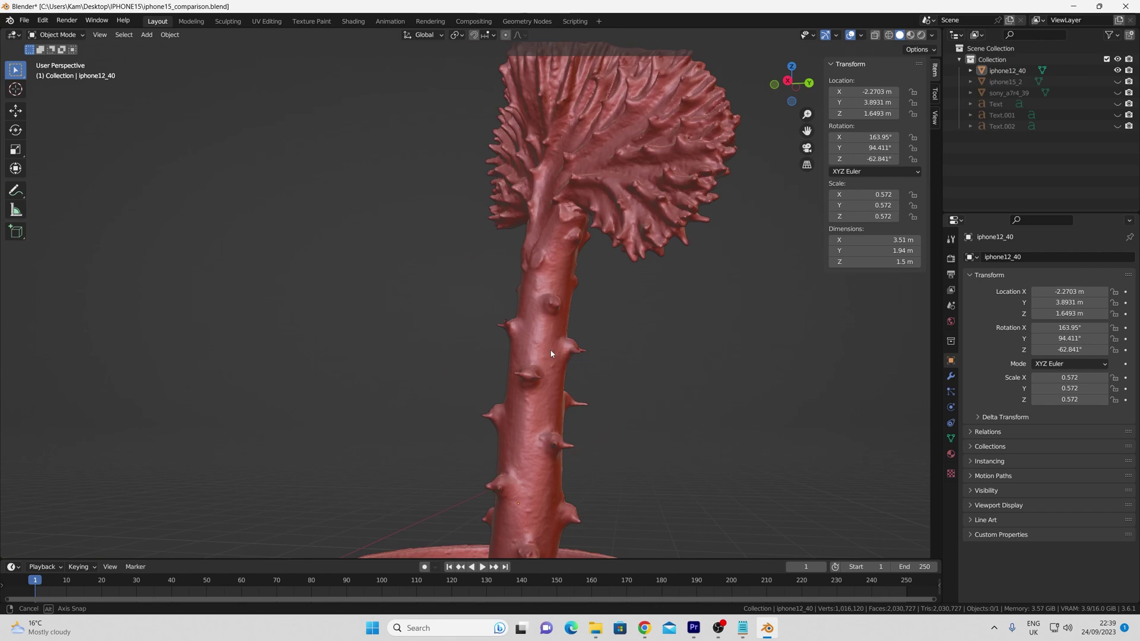
pyautogui.scroll(4, 529, 375)
pyautogui.moveTo(525, 324); pyautogui.dragTo(393, 338, button='middle')
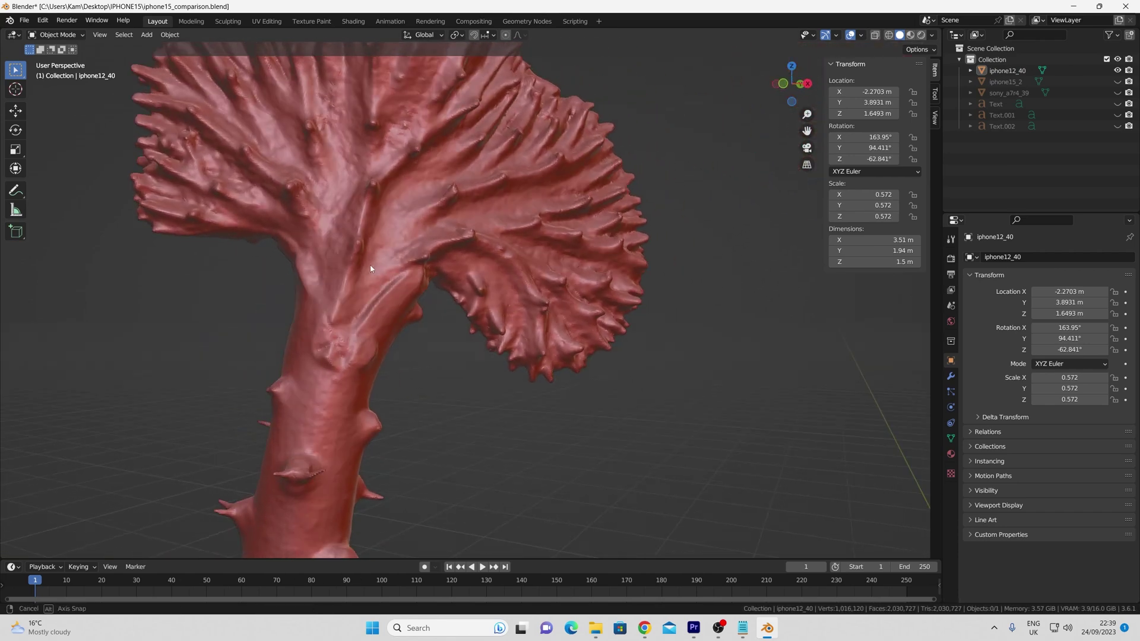
pyautogui.keyDown('shift'); pyautogui.moveTo(371, 269); pyautogui.dragTo(409, 333, button='middle'); pyautogui.keyUp('shift')
pyautogui.scroll(2, 429, 269)
pyautogui.keyDown('shift'); pyautogui.moveTo(429, 269); pyautogui.dragTo(536, 310, button='middle'); pyautogui.keyUp('shift')
pyautogui.moveTo(493, 399); pyautogui.dragTo(512, 183, button='middle')
pyautogui.scroll(4, 418, 312)
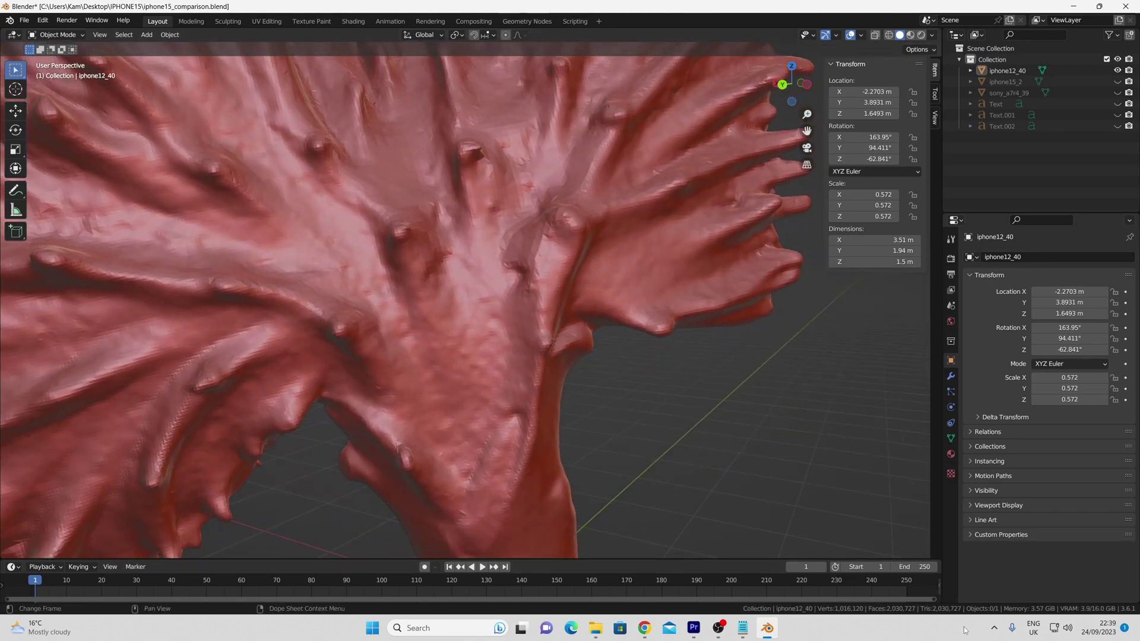
pyautogui.click(482, 441)
pyautogui.scroll(-8, 535, 356)
pyautogui.scroll(-3, 558, 374)
pyautogui.click(558, 374)
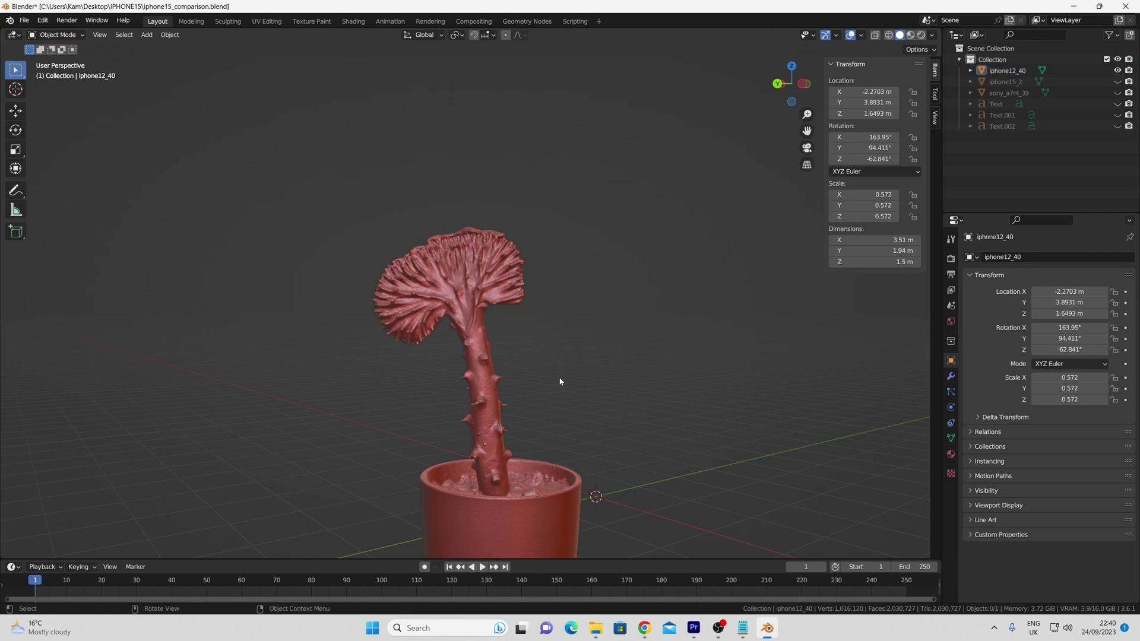
pyautogui.moveTo(558, 374); pyautogui.dragTo(476, 372, button='middle')
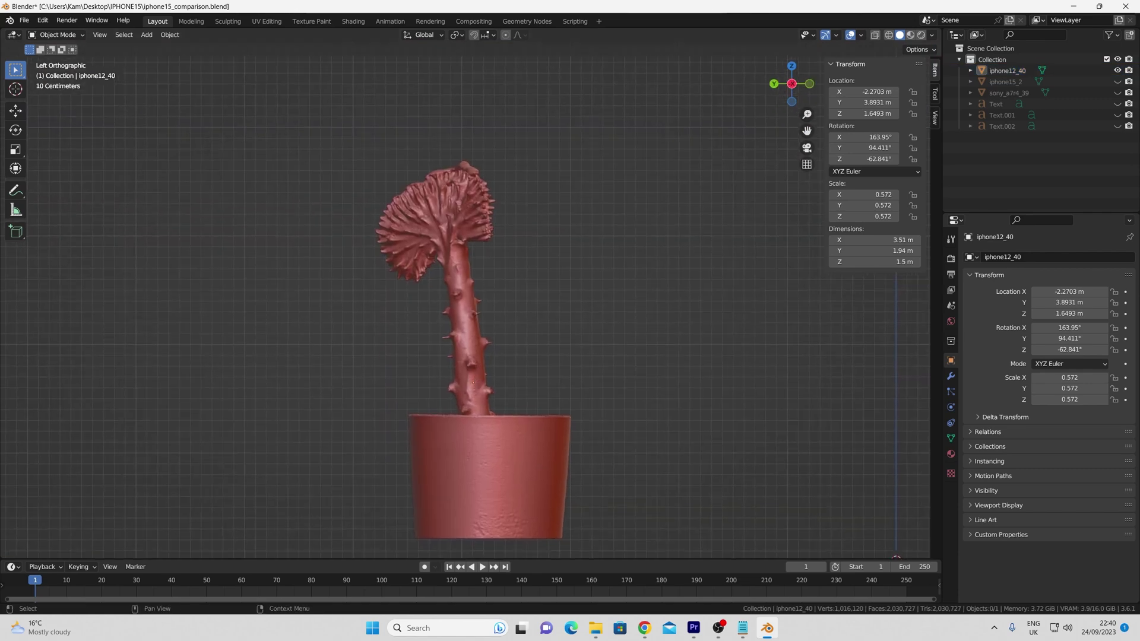
# Step: Unhide the iPhone 15 Pro and Sony A7R4 models so all three models can be viewed side by side
pyautogui.click(1117, 82)
pyautogui.click(1117, 92)
pyautogui.moveTo(525, 244); pyautogui.dragTo(622, 250, button='middle')
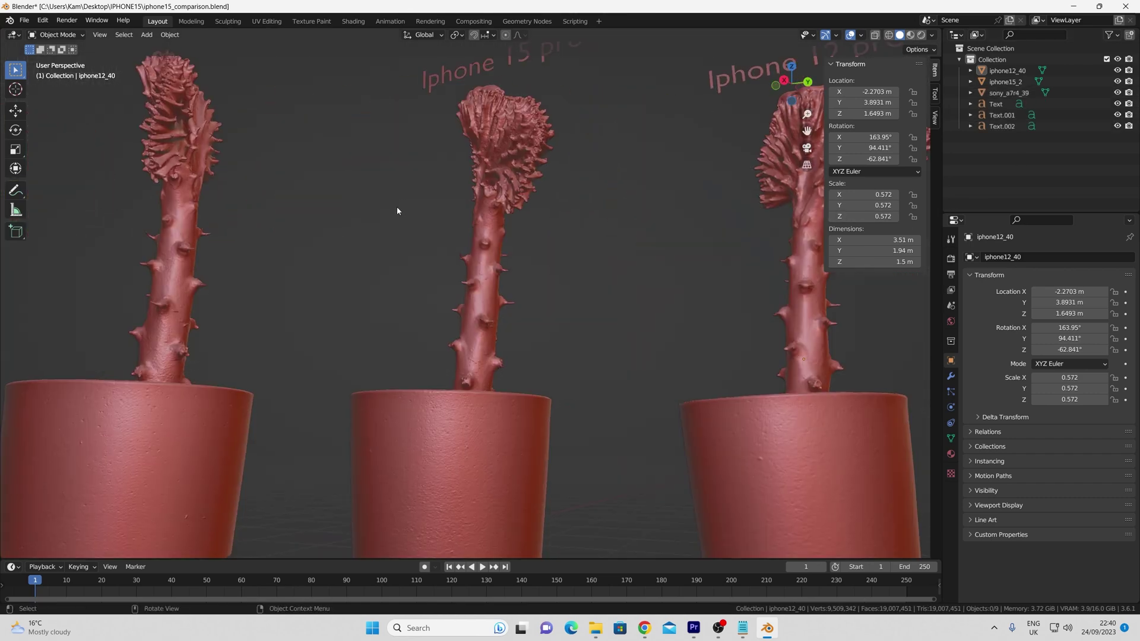
pyautogui.moveTo(397, 208); pyautogui.dragTo(392, 249, button='middle')
pyautogui.keyDown('shift'); pyautogui.moveTo(575, 350); pyautogui.dragTo(423, 348, button='middle'); pyautogui.keyUp('shift')
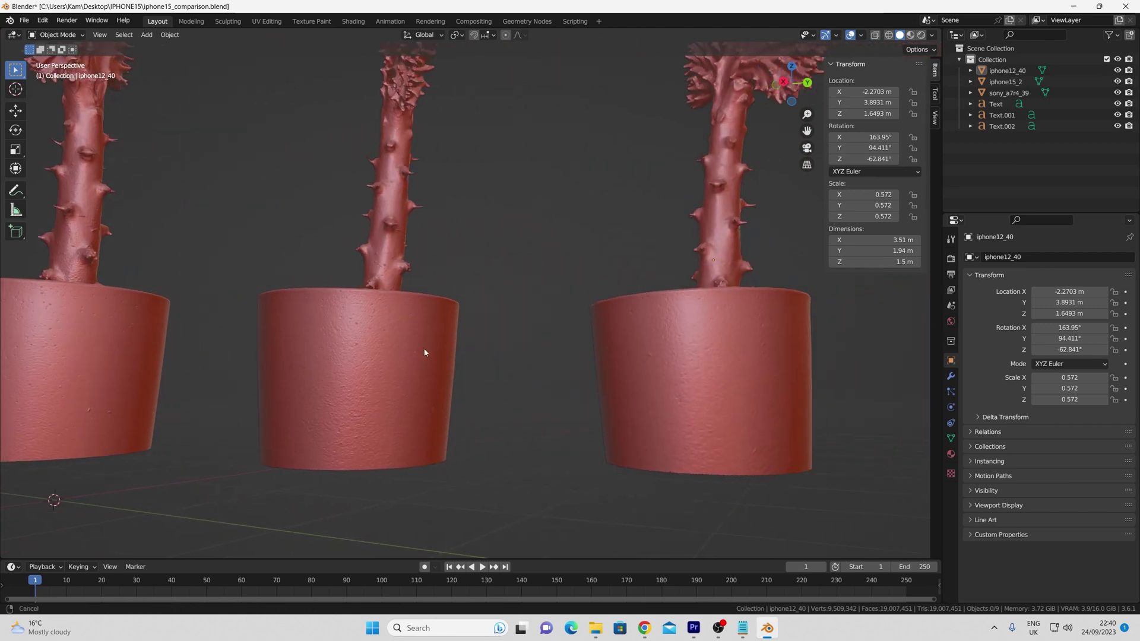
# Step: Compare the surface texture of the three models' pots up close
pyautogui.scroll(6, 406, 393)
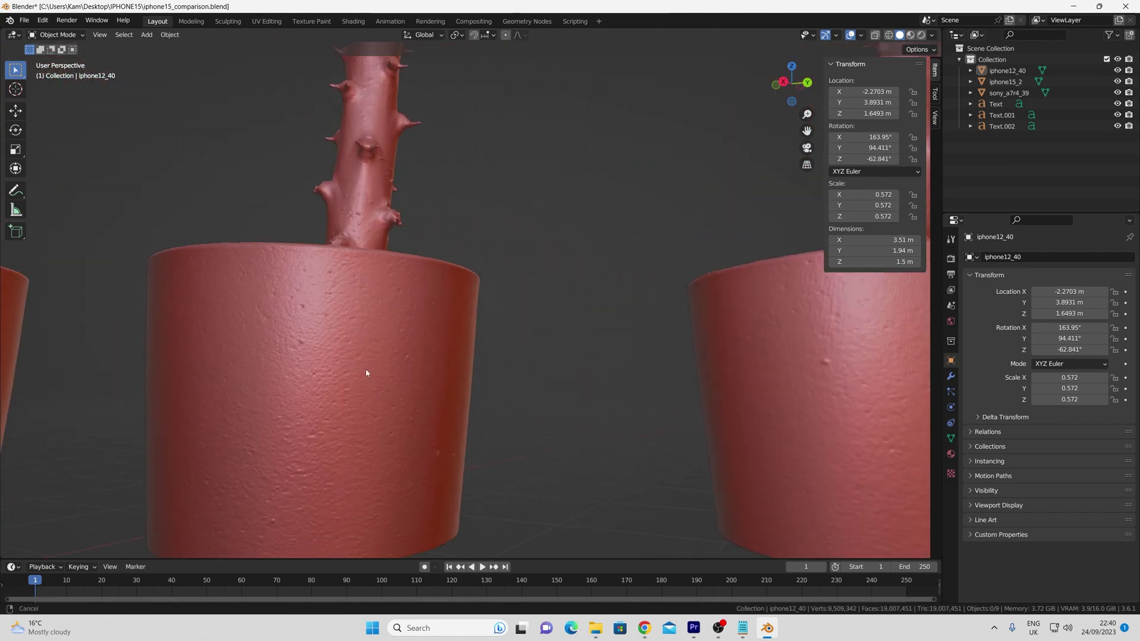
pyautogui.scroll(2, 333, 329)
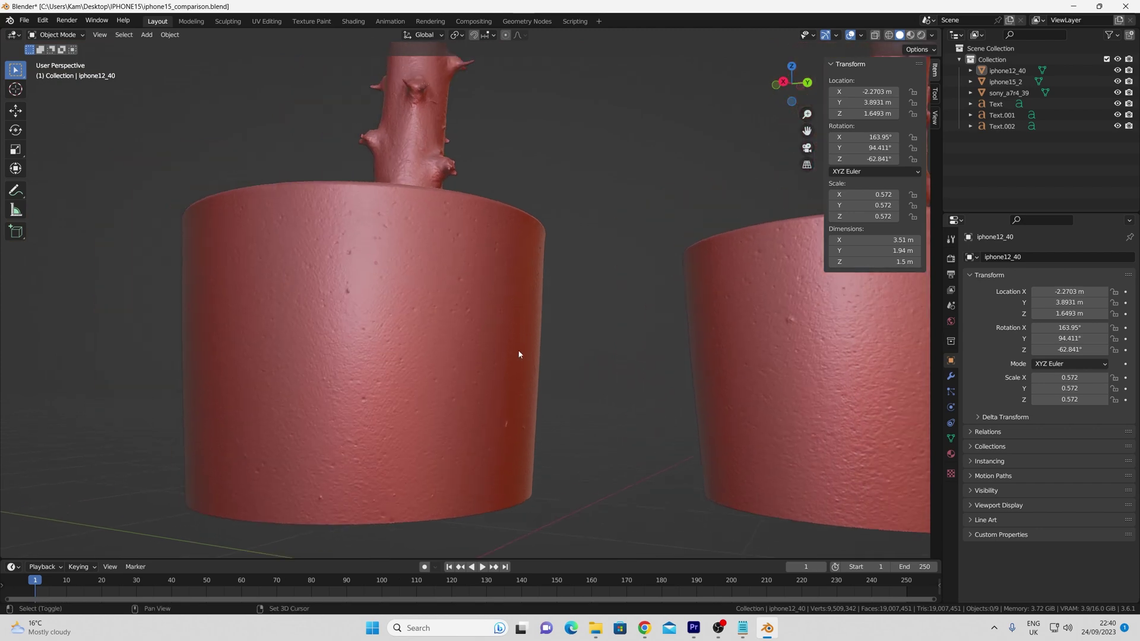
pyautogui.keyDown('shift'); pyautogui.moveTo(521, 356); pyautogui.dragTo(308, 338, button='middle'); pyautogui.keyUp('shift')
pyautogui.keyDown('shift'); pyautogui.moveTo(189, 362); pyautogui.dragTo(312, 358, button='middle'); pyautogui.keyUp('shift')
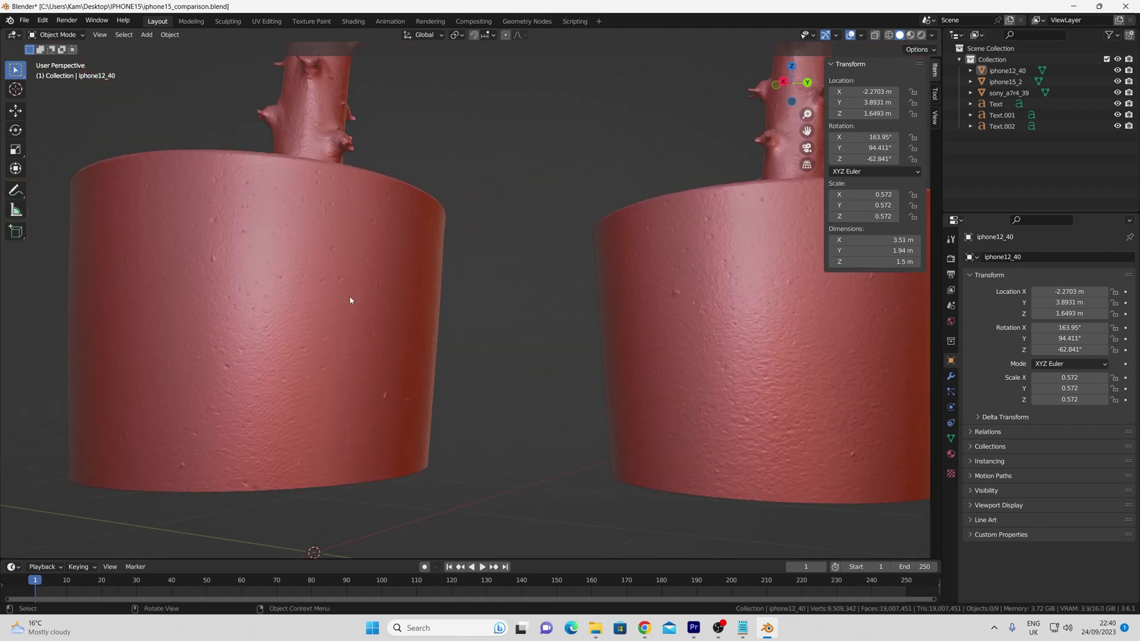
pyautogui.moveTo(347, 298); pyautogui.dragTo(326, 310, button='middle')
pyautogui.keyDown('shift'); pyautogui.moveTo(706, 429); pyautogui.dragTo(580, 416, button='middle'); pyautogui.keyUp('shift')
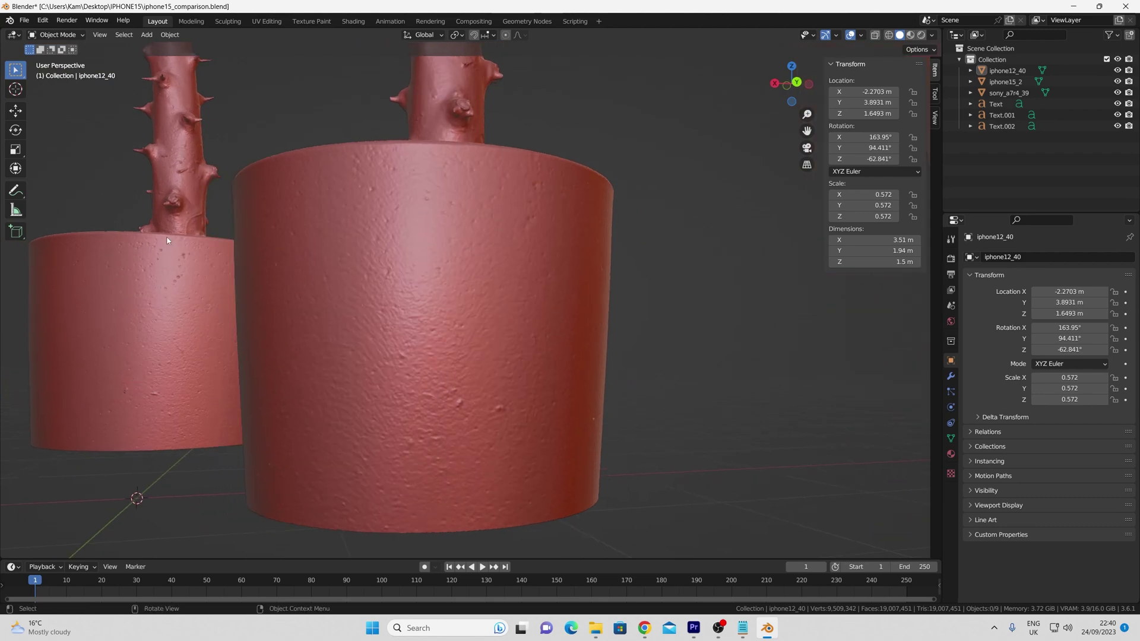
# Step: Compare the thorns and stem surfaces across the three models, ending on the iPhone 12 Pro model
pyautogui.keyDown('shift'); pyautogui.moveTo(178, 266); pyautogui.dragTo(317, 364, button='middle'); pyautogui.keyUp('shift')
pyautogui.scroll(3, 269, 302)
pyautogui.keyDown('shift'); pyautogui.moveTo(269, 303); pyautogui.dragTo(309, 251, button='middle'); pyautogui.keyUp('shift')
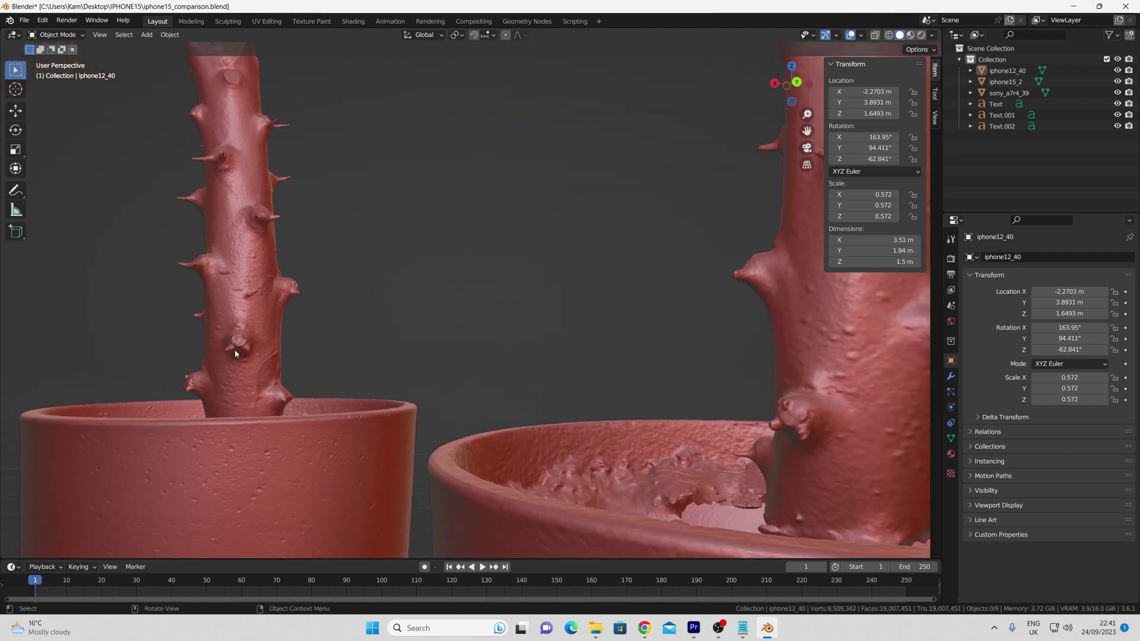
pyautogui.keyDown('shift'); pyautogui.moveTo(722, 340); pyautogui.dragTo(438, 318, button='middle'); pyautogui.keyUp('shift')
pyautogui.keyDown('shift'); pyautogui.moveTo(428, 238); pyautogui.dragTo(454, 338, button='middle'); pyautogui.keyUp('shift')
pyautogui.scroll(-2, 452, 337)
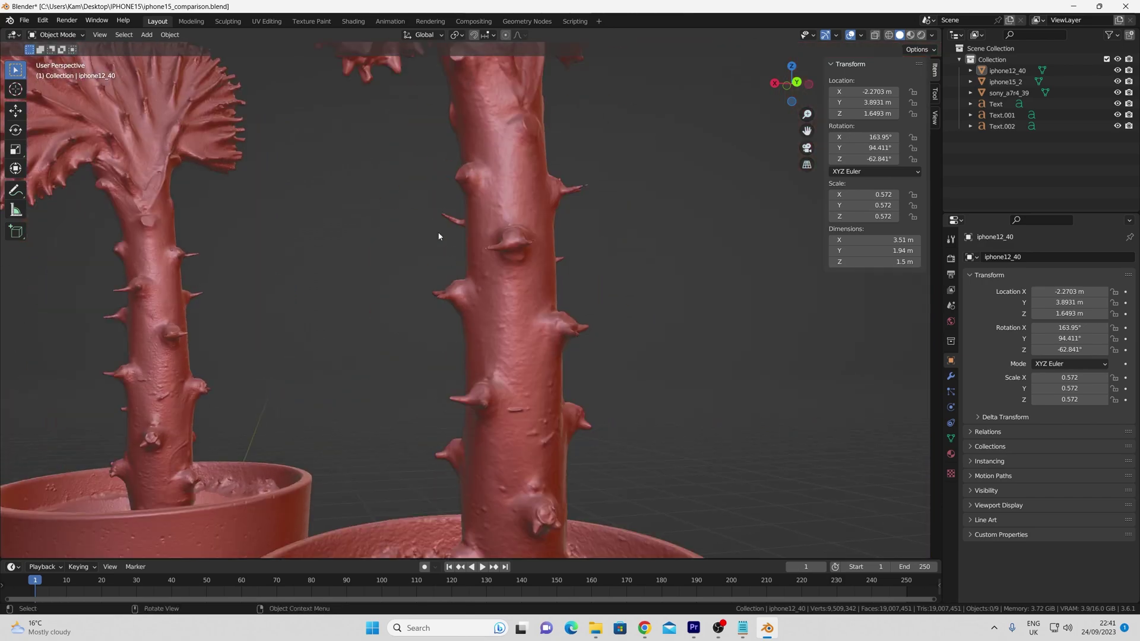
pyautogui.keyDown('shift'); pyautogui.moveTo(432, 163); pyautogui.dragTo(469, 303, button='middle'); pyautogui.keyUp('shift')
pyautogui.scroll(-4, 509, 281)
pyautogui.moveTo(618, 294); pyautogui.dragTo(518, 276, button='middle')
pyautogui.scroll(3, 519, 276)
pyautogui.scroll(-3, 518, 275)
pyautogui.scroll(3, 519, 275)
pyautogui.keyDown('shift'); pyautogui.moveTo(285, 380); pyautogui.dragTo(396, 309); pyautogui.keyUp('shift')
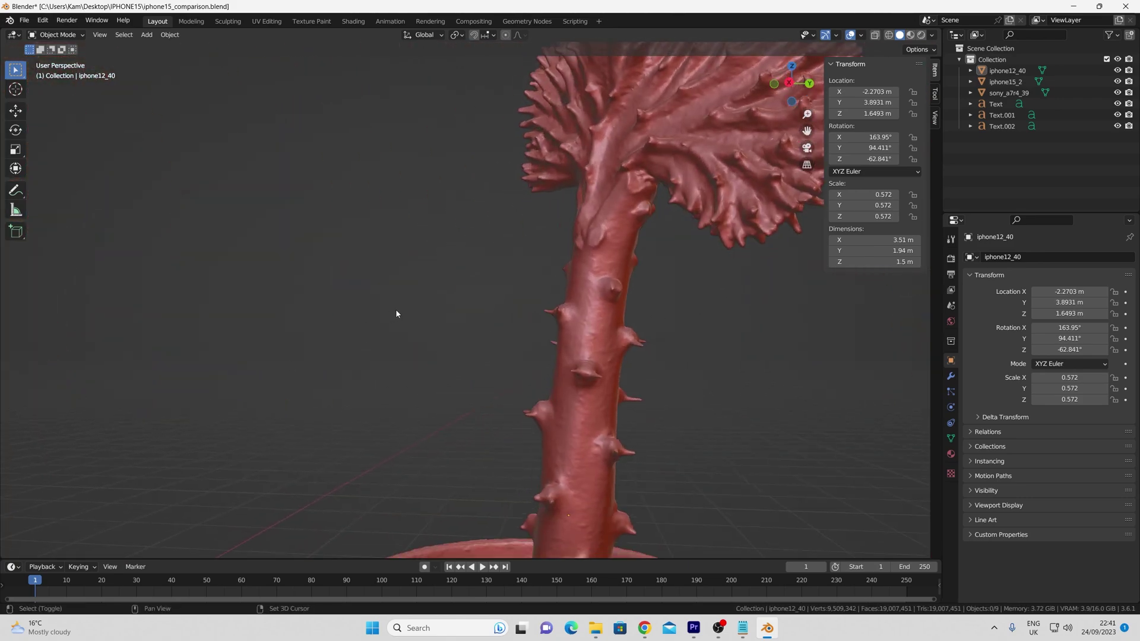
# Step: View the three labelled models together in perspective to compare their overall shape
pyautogui.scroll(-4, 396, 309)
pyautogui.keyDown('shift'); pyautogui.moveTo(270, 291); pyautogui.dragTo(343, 412, button='middle'); pyautogui.keyUp('shift')
pyautogui.scroll(-3, 368, 276)
pyautogui.scroll(3, 258, 355)
pyautogui.scroll(2, 335, 326)
pyautogui.scroll(-3, 371, 360)
pyautogui.moveTo(370, 360); pyautogui.dragTo(241, 326, button='middle')
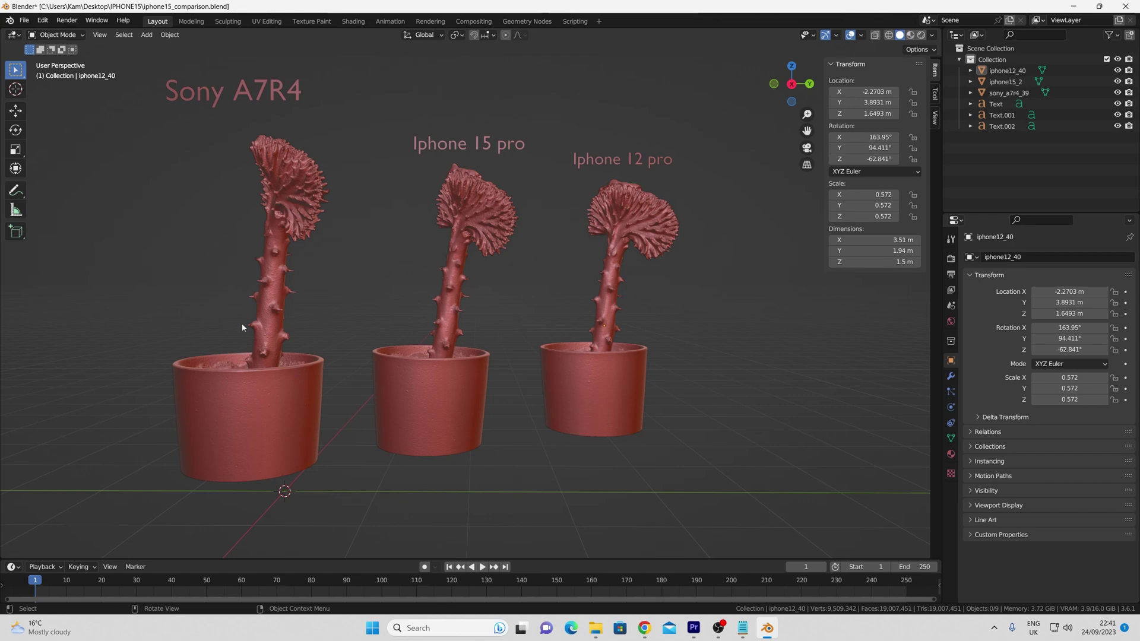
pyautogui.moveTo(241, 323); pyautogui.dragTo(505, 447, button='middle')
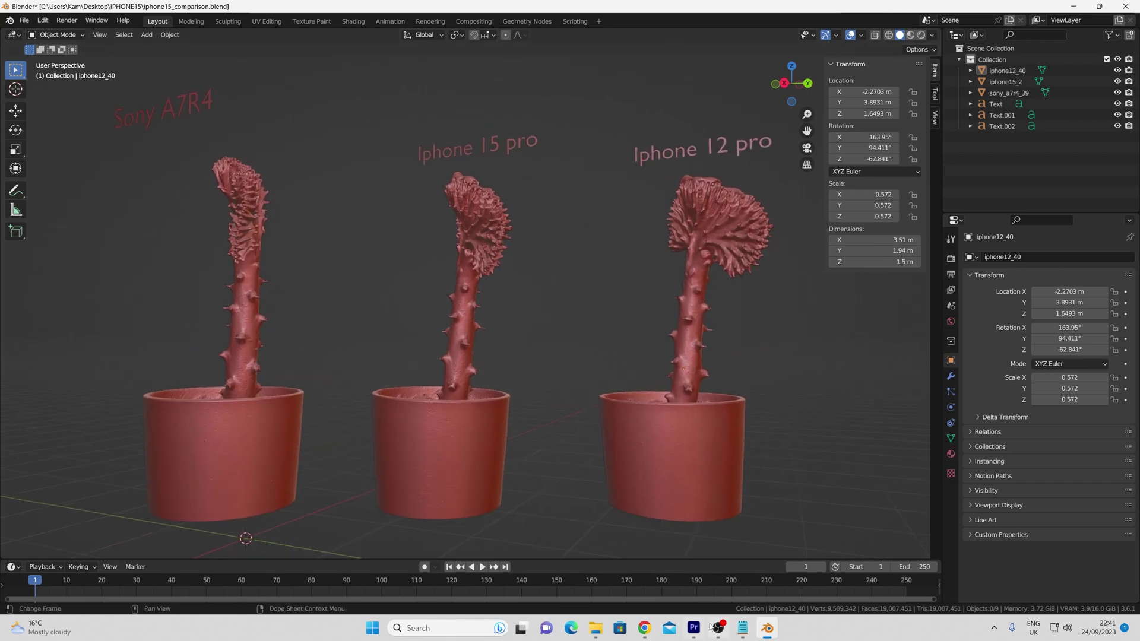
# Step: Compare the pots and lower stems of the adjacent models up close
pyautogui.scroll(4, 587, 521)
pyautogui.keyDown('shift'); pyautogui.moveTo(480, 459); pyautogui.dragTo(555, 396, button='middle'); pyautogui.keyUp('shift')
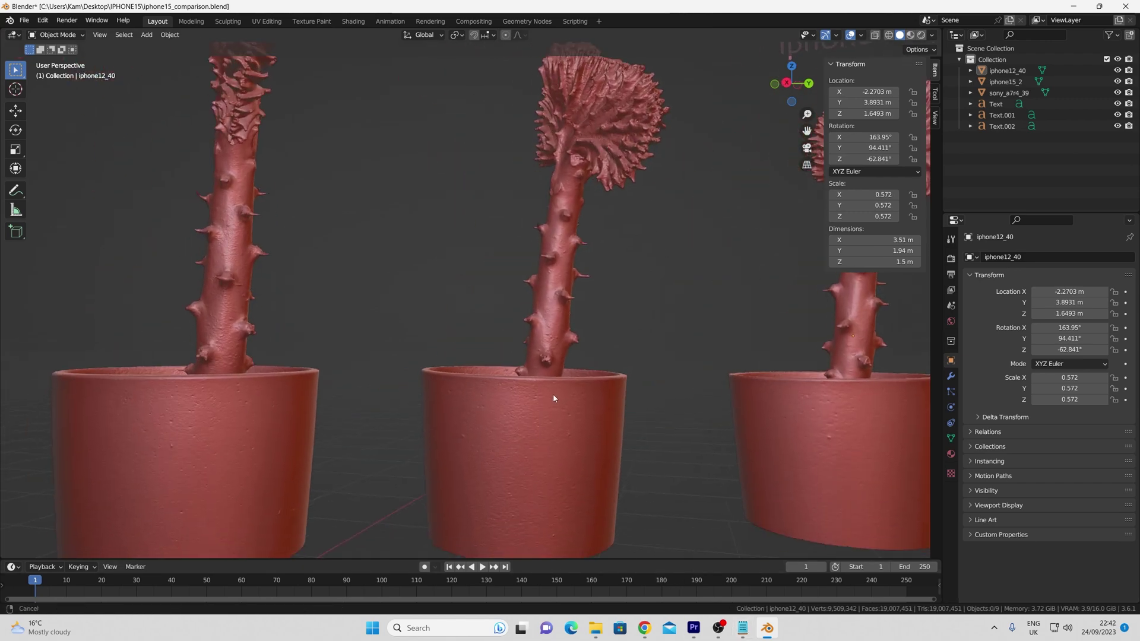
pyautogui.scroll(1, 486, 397)
pyautogui.keyDown('shift'); pyautogui.moveTo(503, 434); pyautogui.dragTo(544, 328, button='middle'); pyautogui.keyUp('shift')
pyautogui.scroll(1, 512, 475)
pyautogui.scroll(-1, 512, 475)
pyautogui.scroll(-1, 510, 462)
pyautogui.scroll(-1, 488, 479)
pyautogui.scroll(2, 486, 428)
pyautogui.scroll(4, 629, 405)
pyautogui.scroll(2, 636, 346)
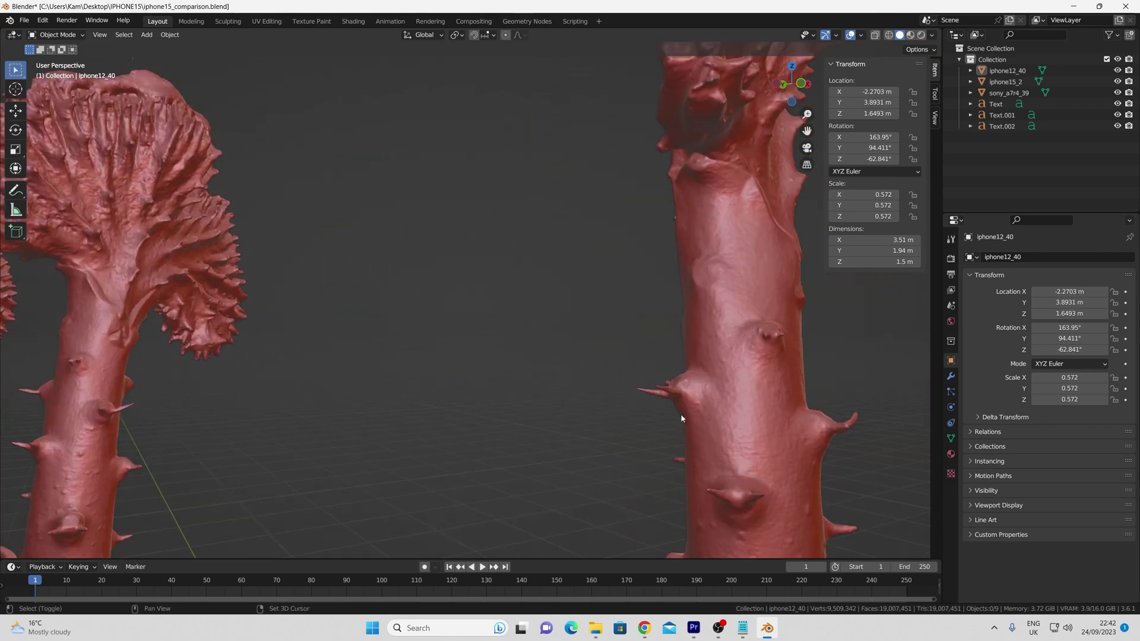
# Step: Compare the models' stems, thorns and pots from additional angles, including from behind
pyautogui.keyDown('shift'); pyautogui.moveTo(681, 415); pyautogui.dragTo(595, 310, button='middle'); pyautogui.keyUp('shift')
pyautogui.keyDown('shift'); pyautogui.moveTo(236, 441); pyautogui.dragTo(416, 361, button='middle'); pyautogui.keyUp('shift')
pyautogui.keyDown('shift'); pyautogui.moveTo(262, 361); pyautogui.dragTo(388, 364, button='middle'); pyautogui.keyUp('shift')
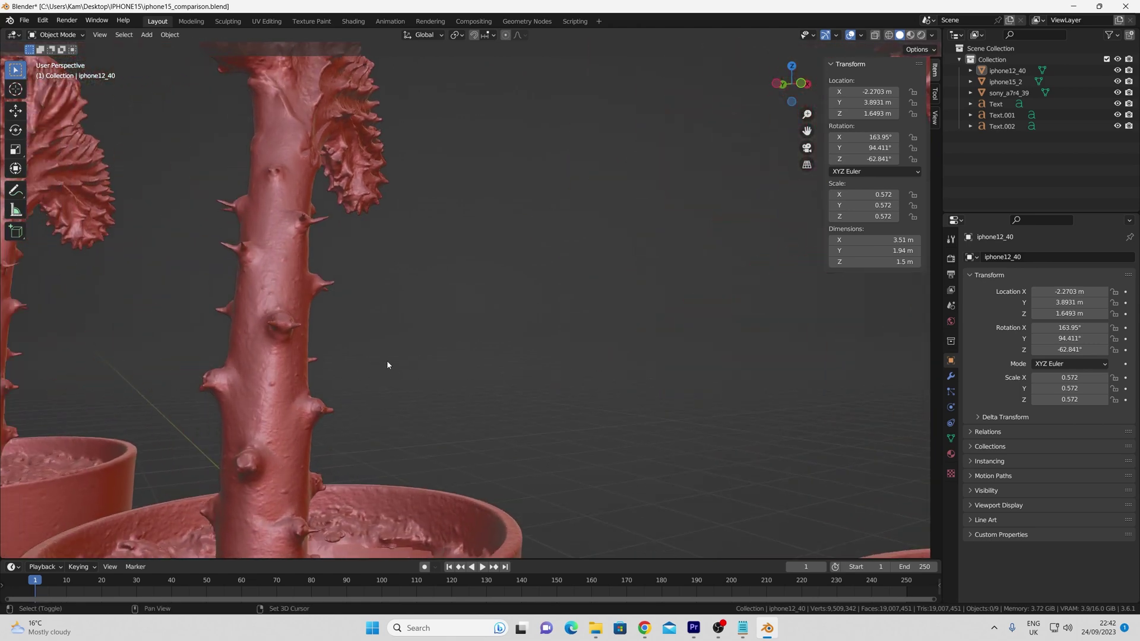
pyautogui.scroll(-5, 383, 364)
pyautogui.keyDown('shift'); pyautogui.moveTo(383, 403); pyautogui.dragTo(445, 334, button='middle'); pyautogui.keyUp('shift')
pyautogui.scroll(2, 426, 379)
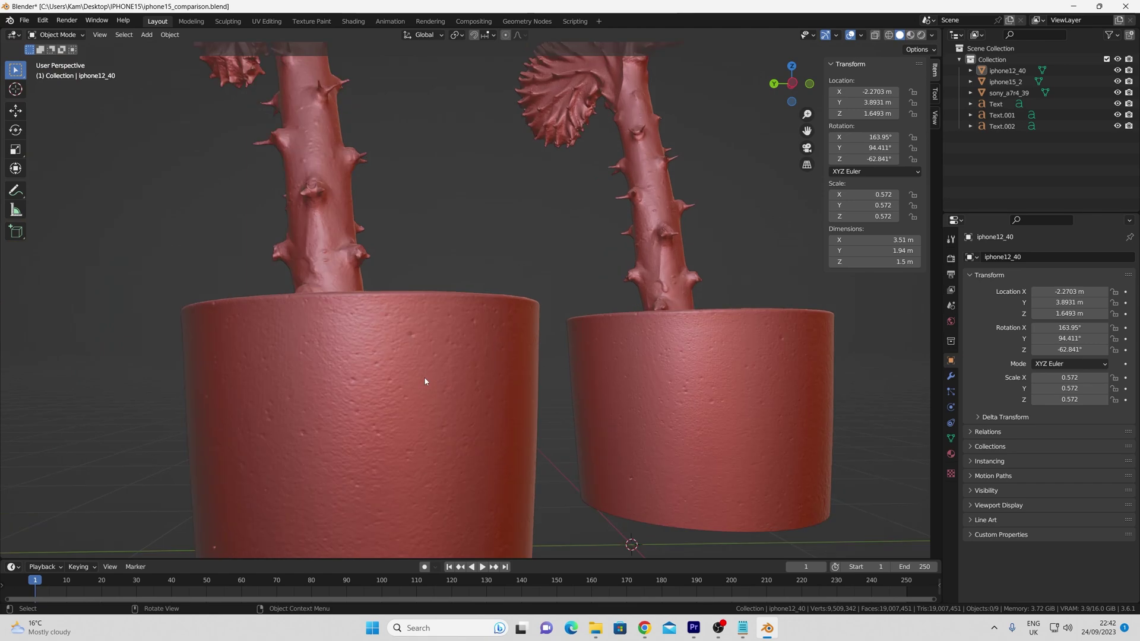
pyautogui.keyDown('shift'); pyautogui.moveTo(433, 405); pyautogui.dragTo(511, 324, button='middle'); pyautogui.keyUp('shift')
pyautogui.keyDown('shift'); pyautogui.moveTo(306, 386); pyautogui.dragTo(589, 445, button='middle'); pyautogui.keyUp('shift')
pyautogui.scroll(-1, 533, 399)
pyautogui.scroll(-5, 436, 418)
pyautogui.scroll(3, 546, 401)
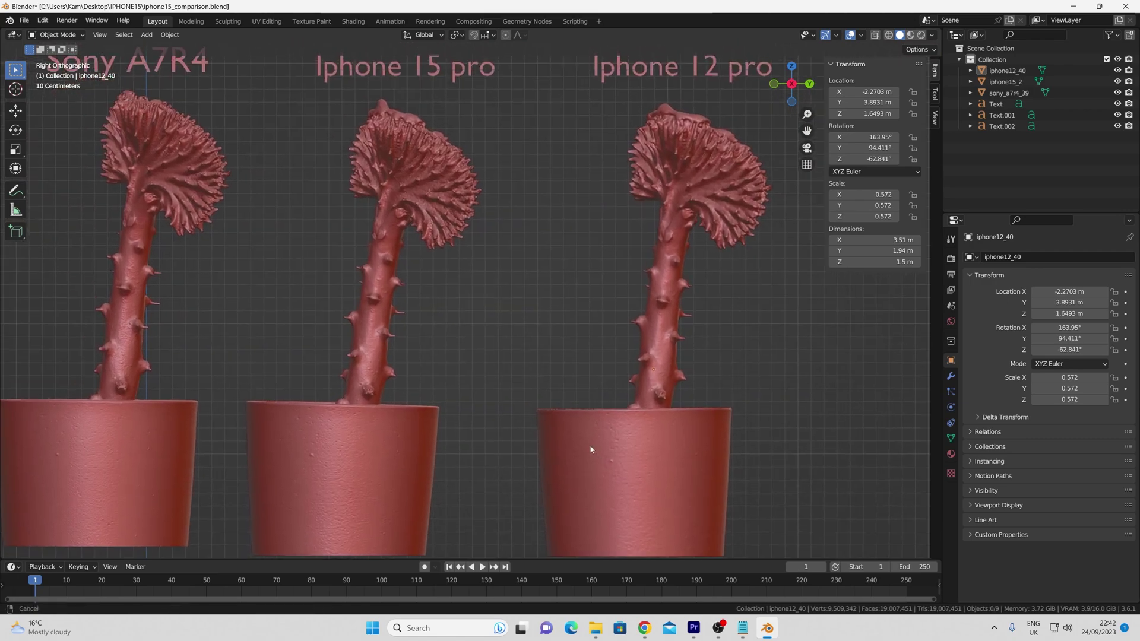
# Step: Compare the three models' crowns and upper stems in the right orthographic view, and return to a perspective view of all three
pyautogui.scroll(4, 750, 249)
pyautogui.keyDown('shift'); pyautogui.moveTo(671, 249); pyautogui.dragTo(380, 491, button='middle'); pyautogui.keyUp('shift')
pyautogui.keyDown('shift'); pyautogui.moveTo(165, 336); pyautogui.dragTo(508, 328, button='middle'); pyautogui.keyUp('shift')
pyautogui.keyDown('shift'); pyautogui.moveTo(144, 309); pyautogui.dragTo(552, 330, button='middle'); pyautogui.keyUp('shift')
pyautogui.keyDown('shift'); pyautogui.moveTo(658, 389); pyautogui.dragTo(568, 364, button='middle'); pyautogui.keyUp('shift')
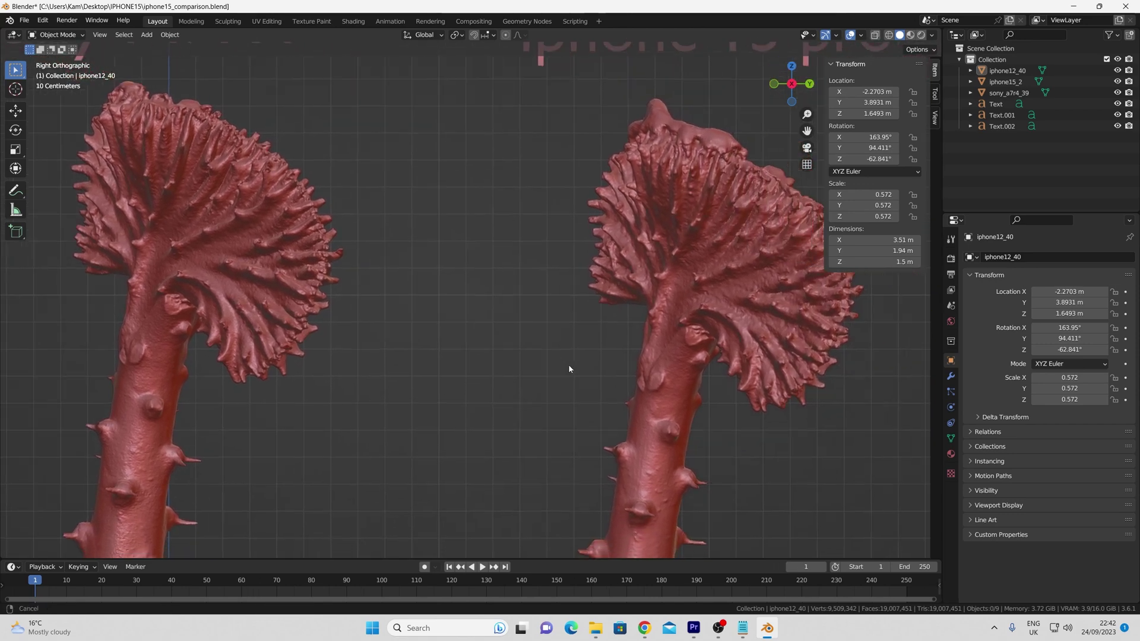
pyautogui.keyDown('shift'); pyautogui.moveTo(575, 410); pyautogui.dragTo(515, 323, button='middle'); pyautogui.keyUp('shift')
pyautogui.moveTo(474, 375)
pyautogui.keyDown('shift'); pyautogui.mouseDown(button='middle')
pyautogui.moveTo(512, 306)
pyautogui.moveTo(621, 297)
pyautogui.mouseUp(button='middle'); pyautogui.keyUp('shift')
pyautogui.moveTo(66, 313)
pyautogui.keyDown('shift'); pyautogui.mouseDown(button='middle')
pyautogui.moveTo(437, 308)
pyautogui.moveTo(457, 323)
pyautogui.moveTo(422, 349)
pyautogui.mouseUp(button='middle'); pyautogui.keyUp('shift')
pyautogui.scroll(-5, 422, 347)
pyautogui.moveTo(381, 389); pyautogui.dragTo(492, 465, button='middle')
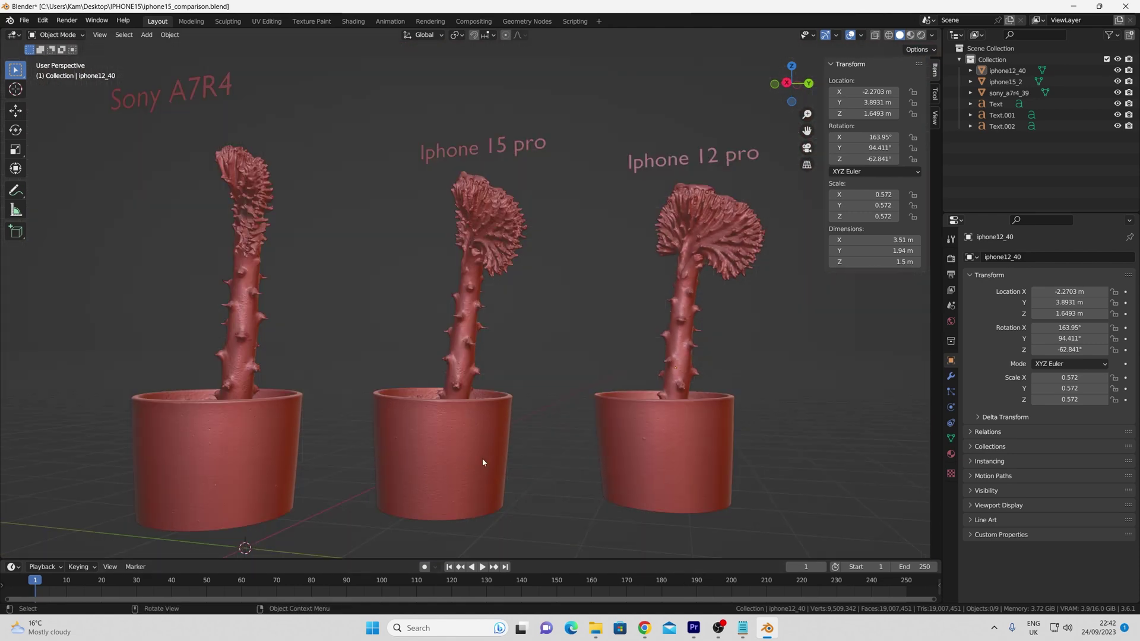
pyautogui.scroll(2, 483, 462)
pyautogui.scroll(2, 483, 462)
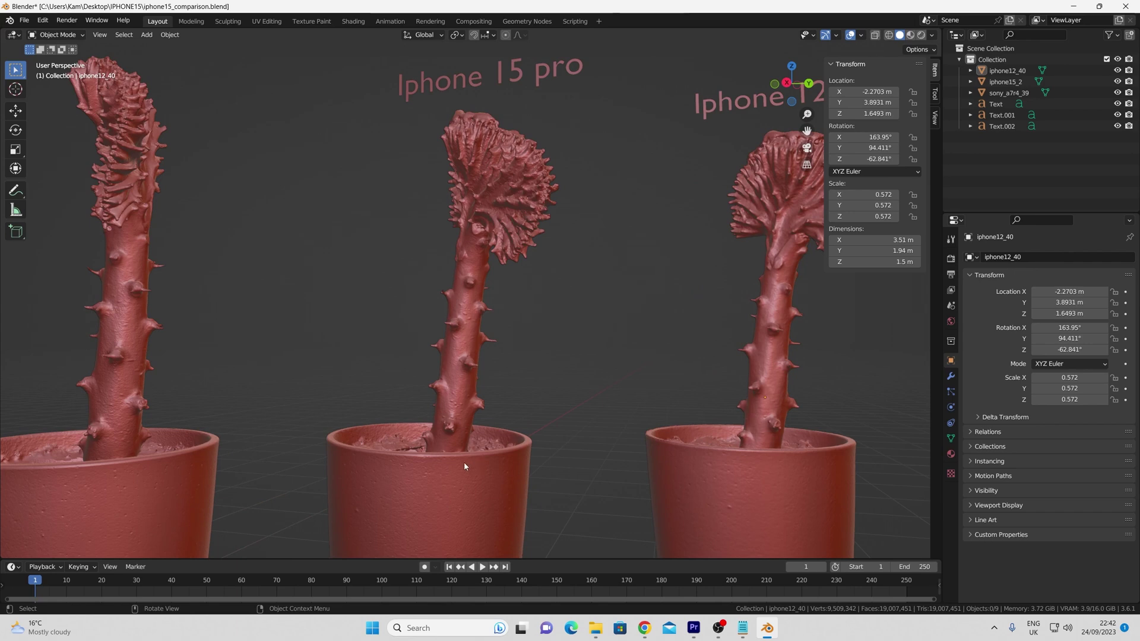
pyautogui.press('shift')
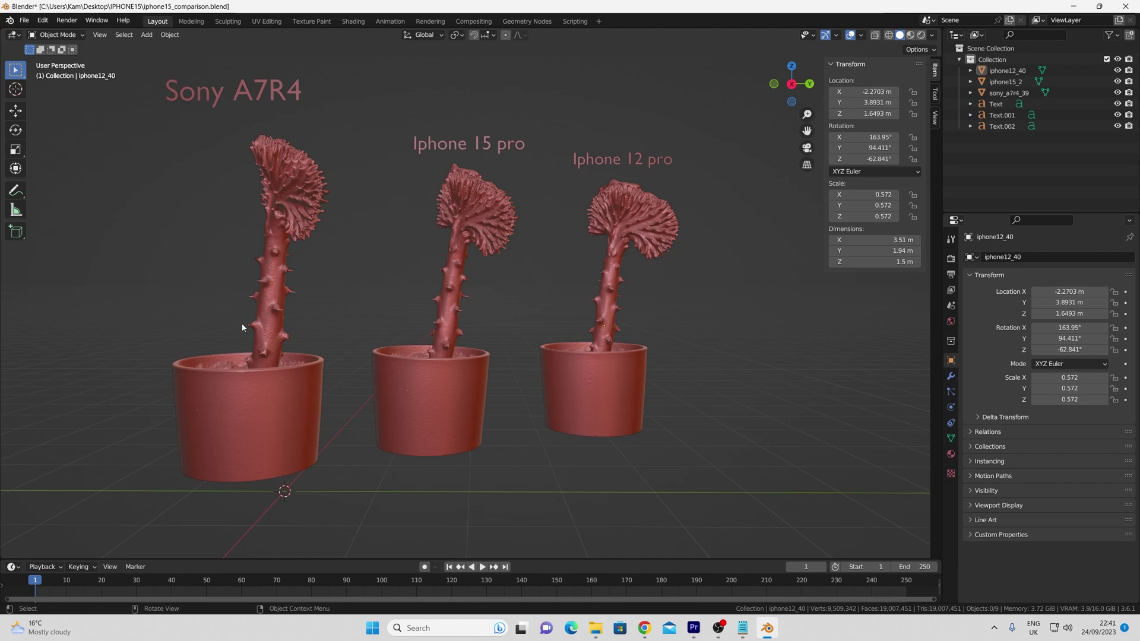
pyautogui.scroll(5, 483, 463)
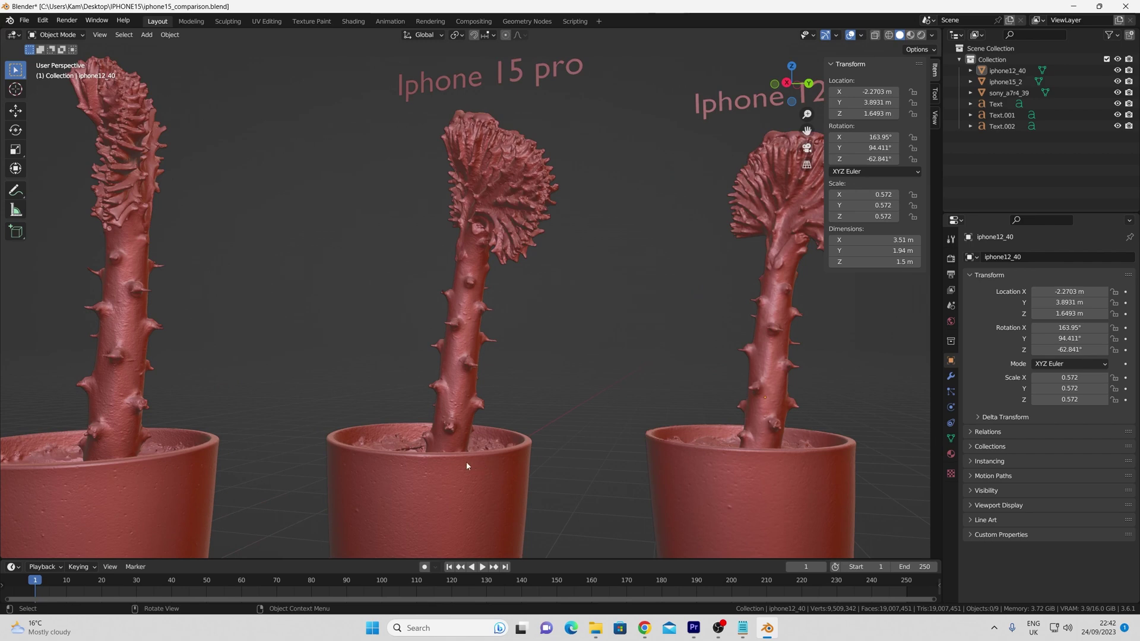
pyautogui.press('shift')
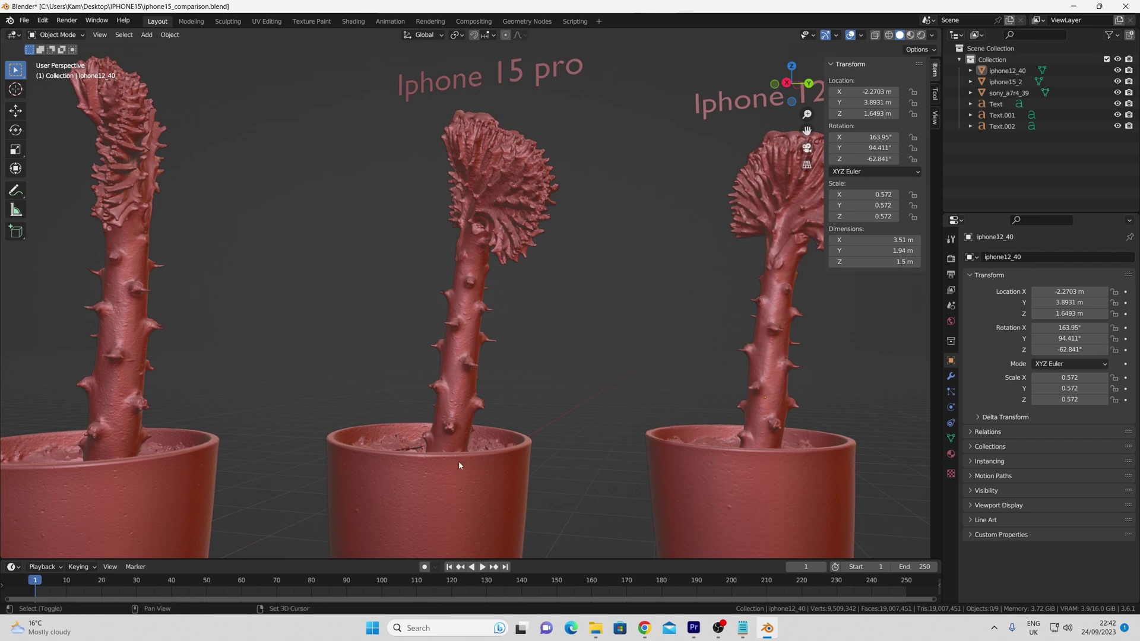